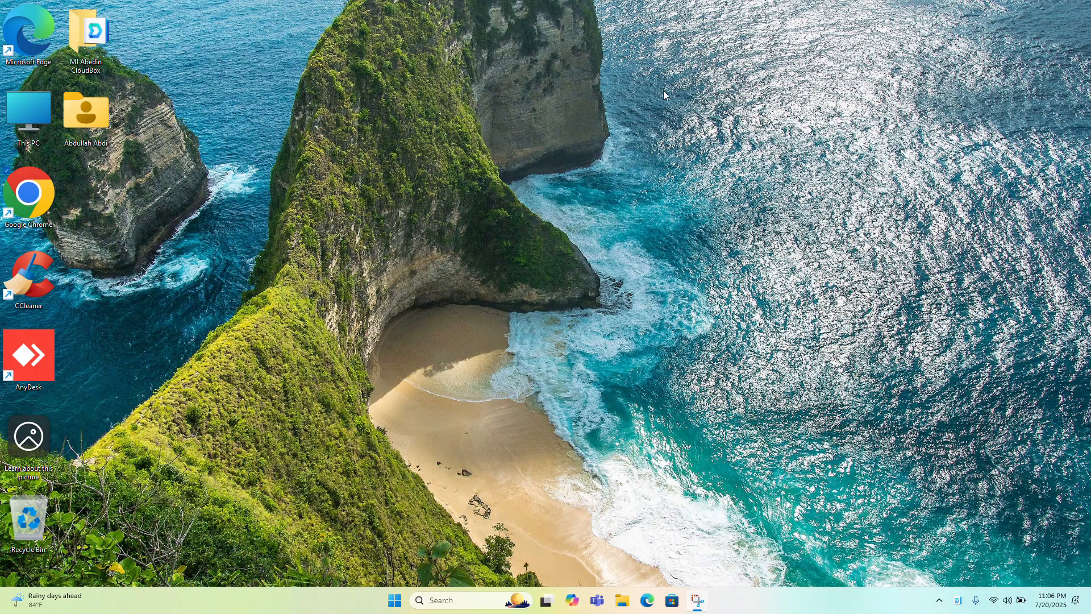
Check the Synology Drive sync status and its recently changed files, and close the status pop-up
click(959, 600)
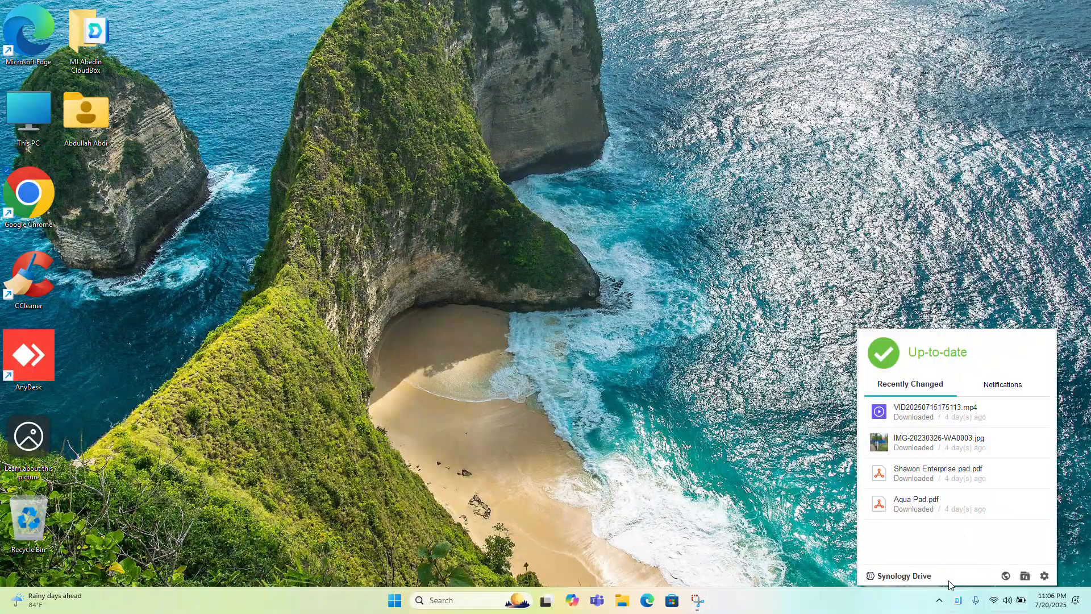
click(798, 467)
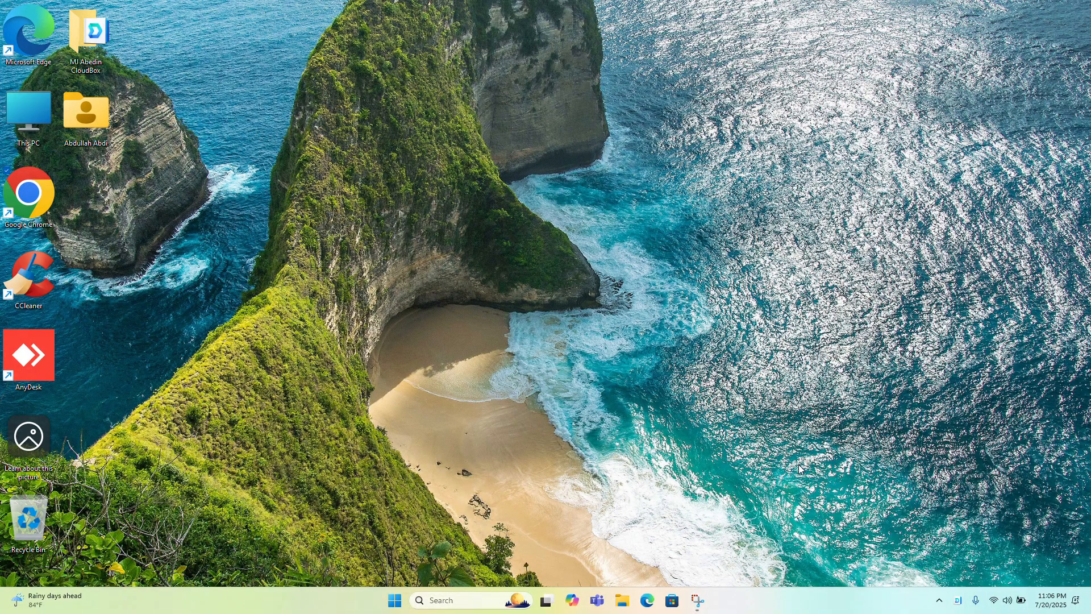
click(958, 601)
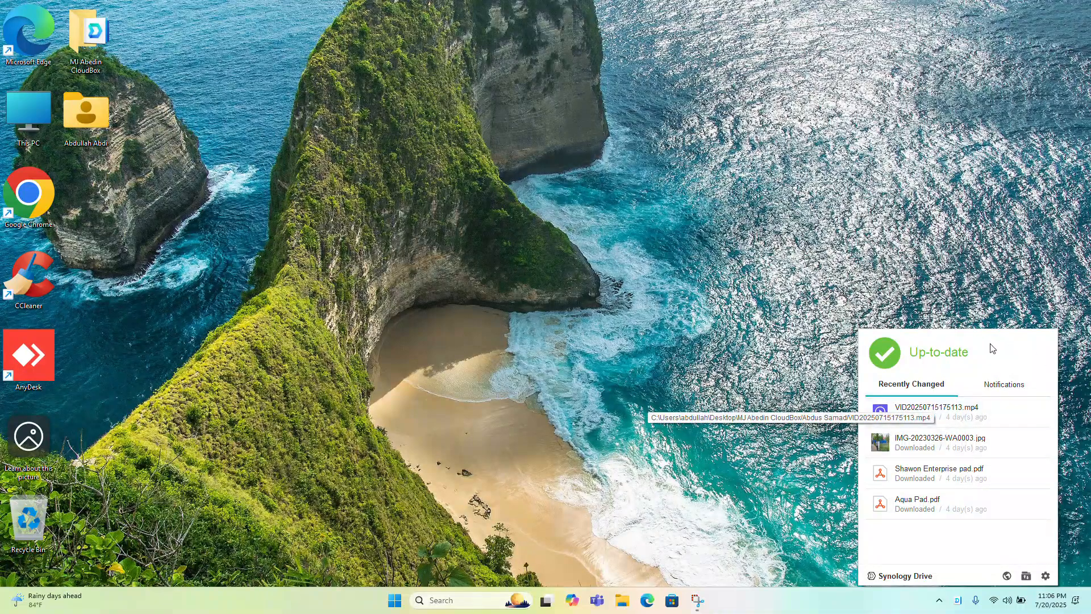
mouse_move(970, 365)
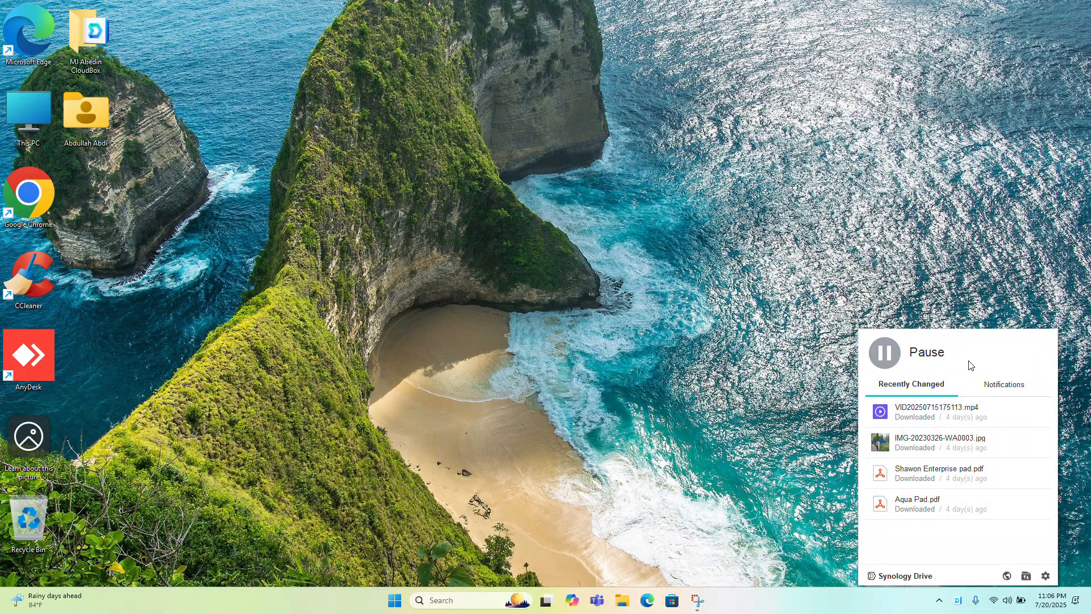
click(252, 139)
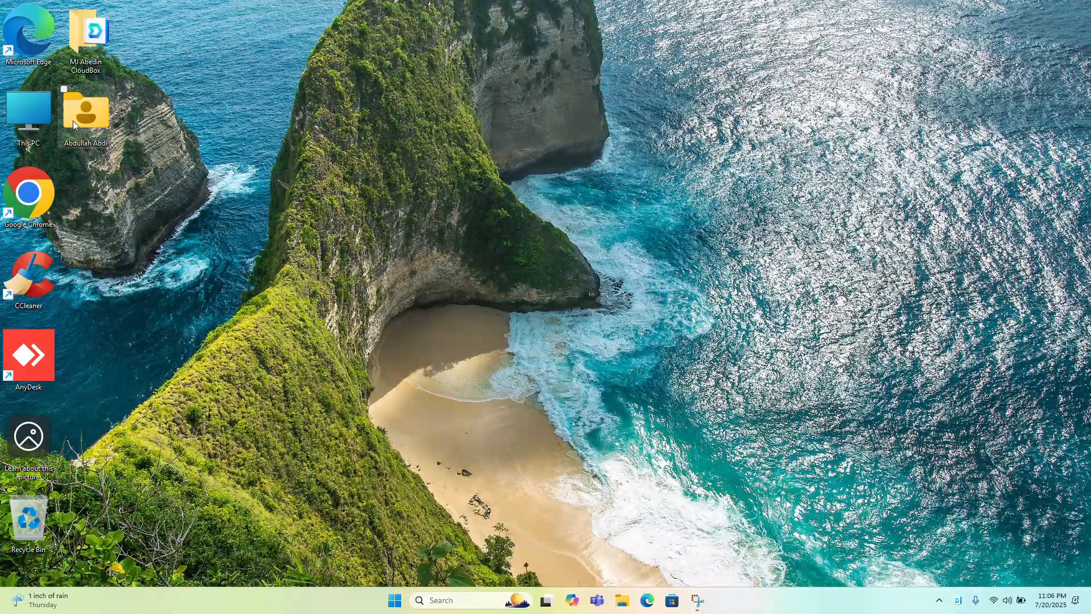
Look at the CloudBox folder on the Documents (D:) drive and return to the This PC overview
double_click(38, 107)
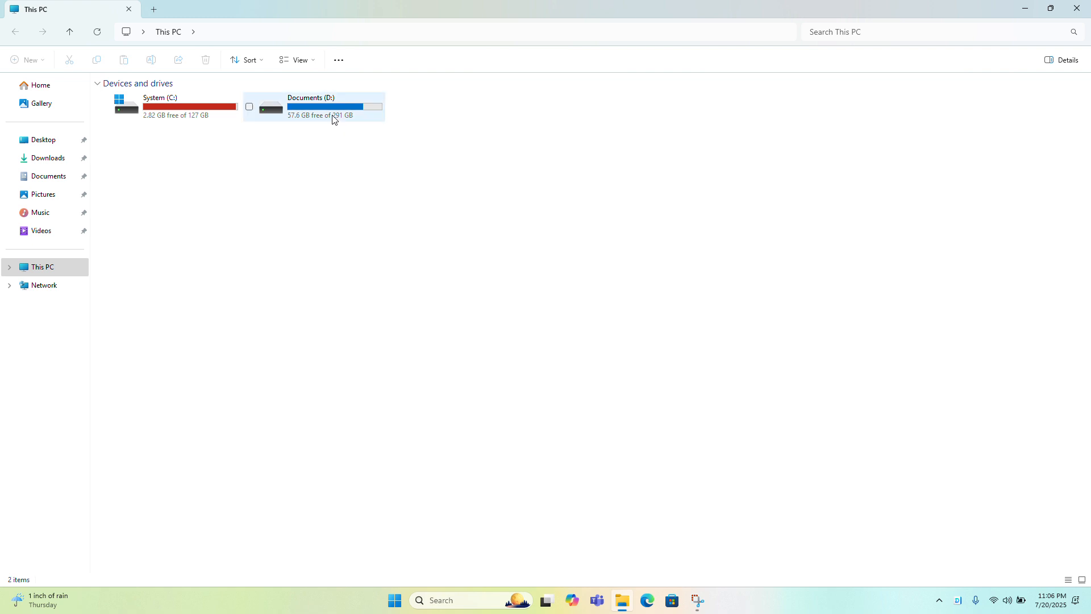
double_click(334, 118)
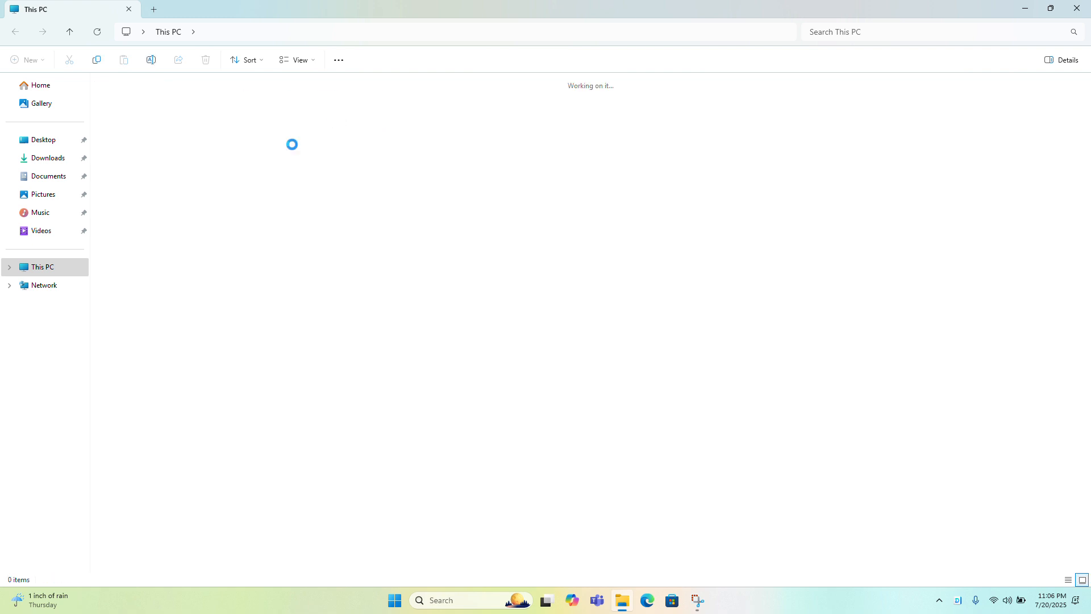
click(141, 113)
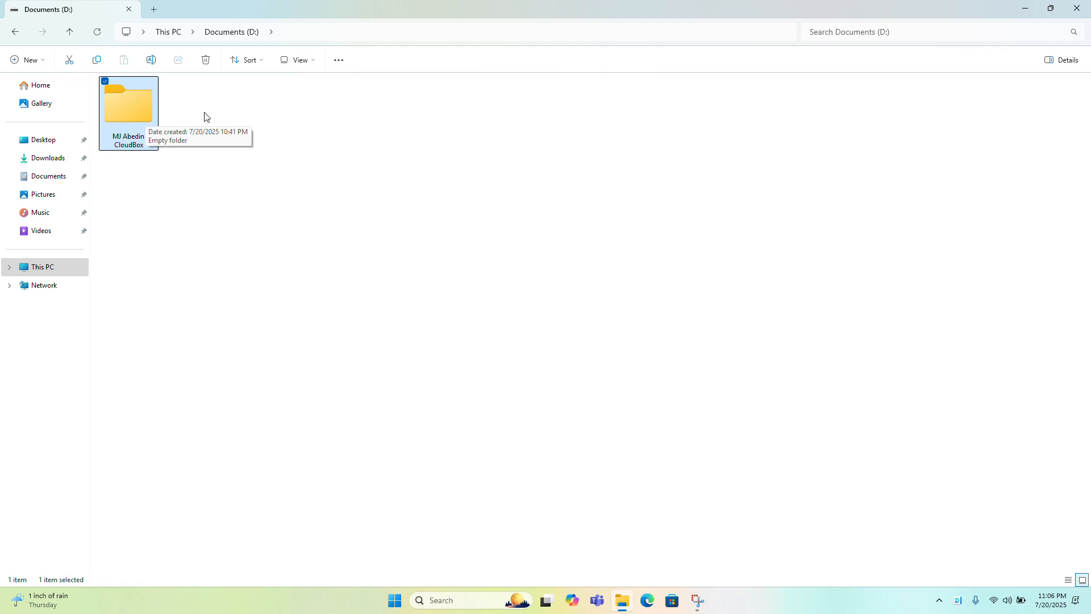
click(174, 40)
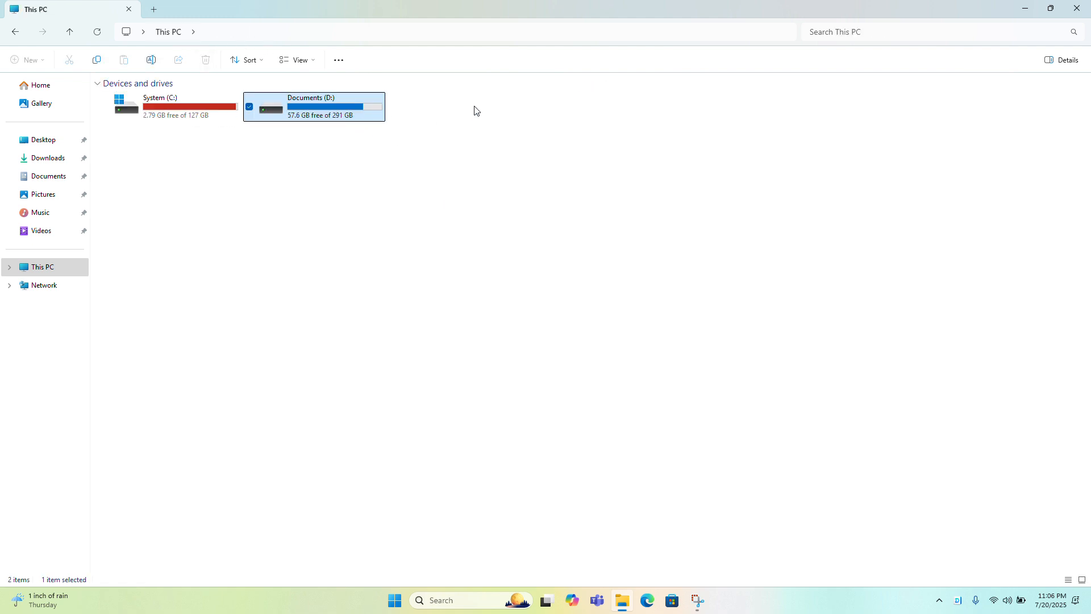
Examine the contents of the MJ Abedin CloudBox folder on the Documents (D:) drive, and close File Explorer
double_click(301, 108)
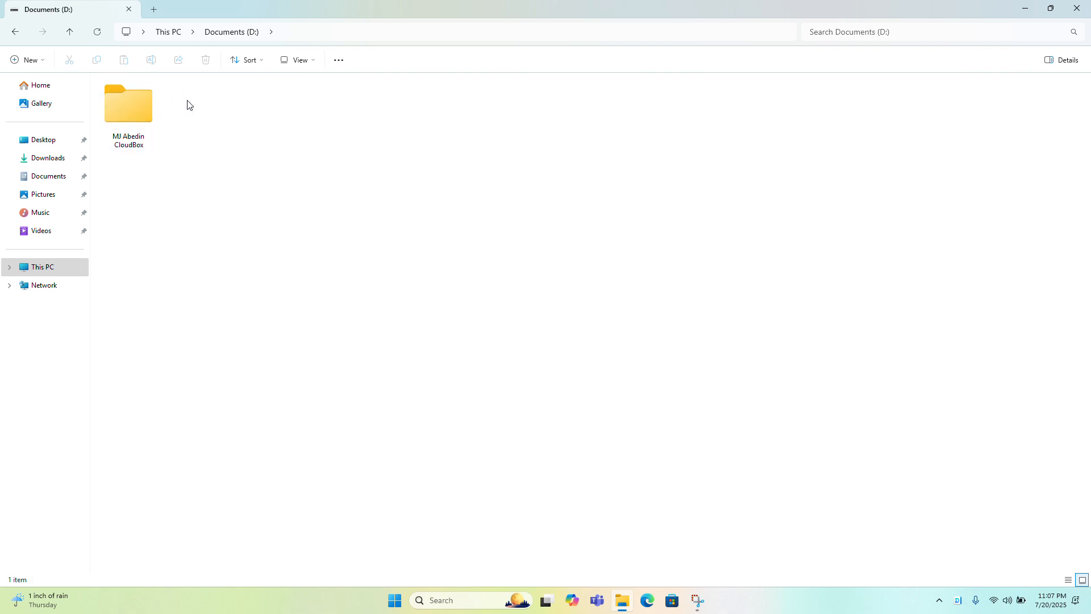
click(141, 119)
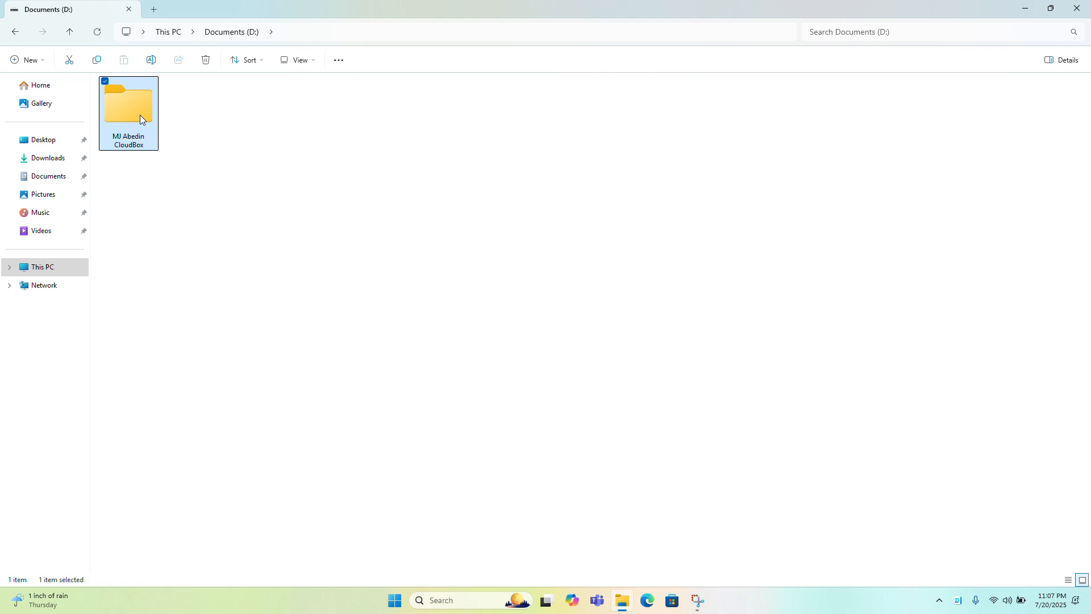
double_click(140, 118)
click(232, 32)
double_click(137, 105)
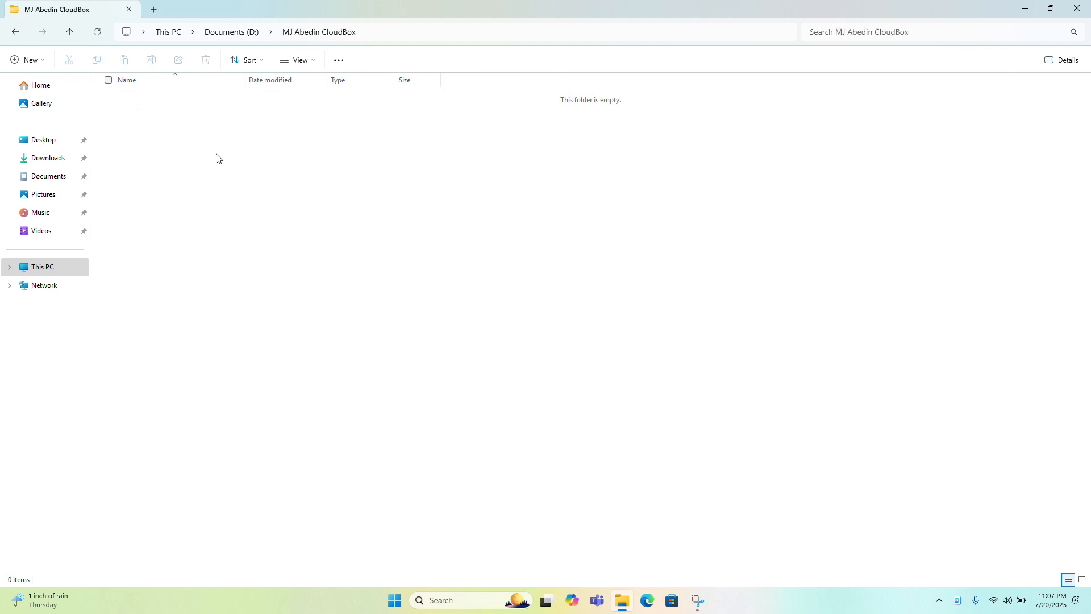
click(238, 38)
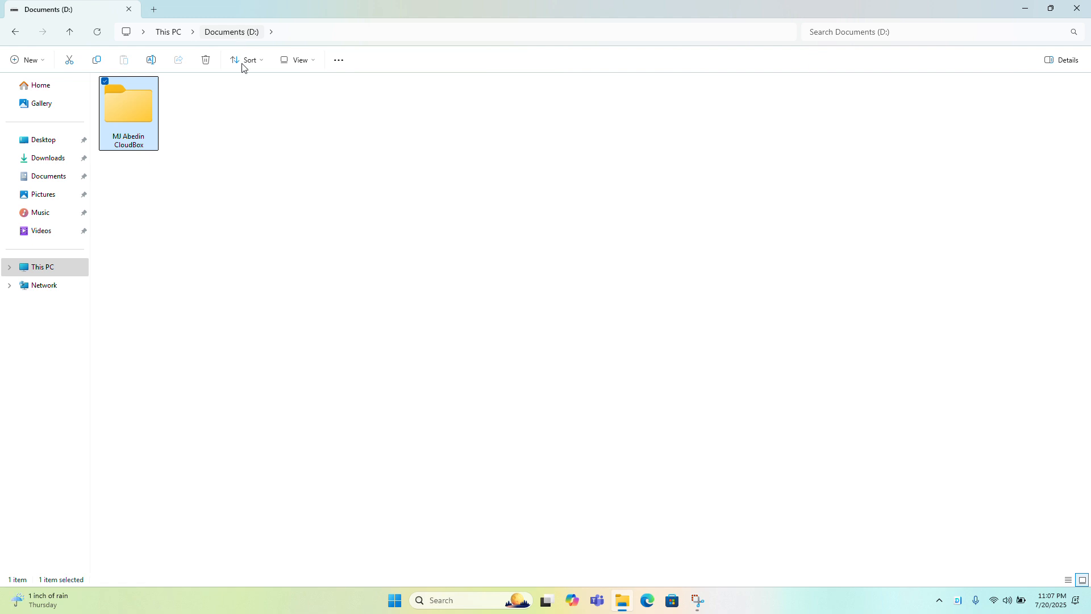
double_click(124, 128)
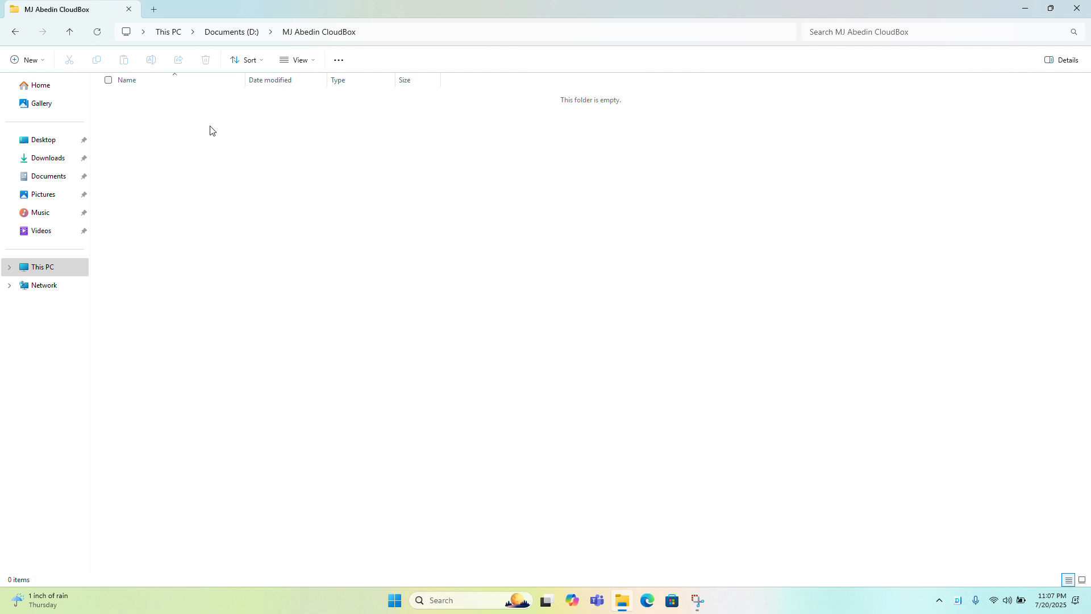
click(227, 33)
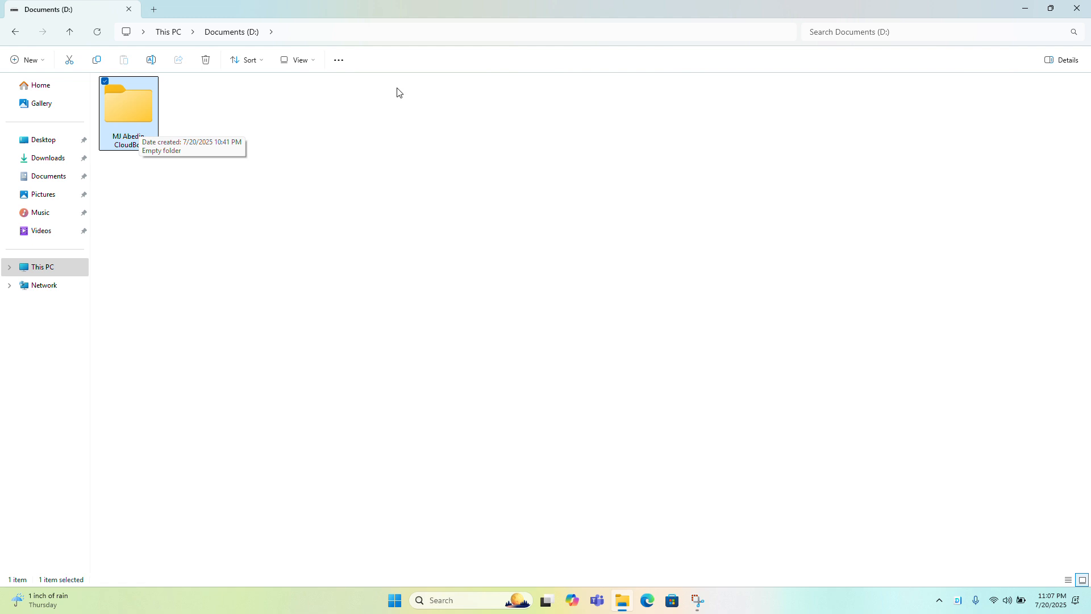
click(1077, 8)
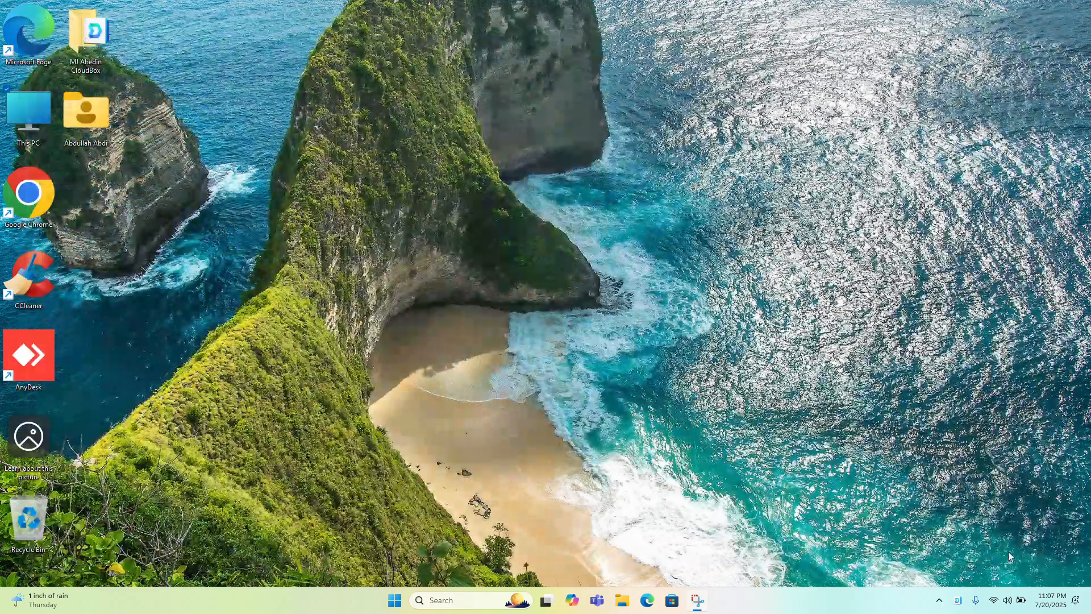
Delete the existing CloudBox connection with its sync task in the Synology Drive Client settings
click(959, 608)
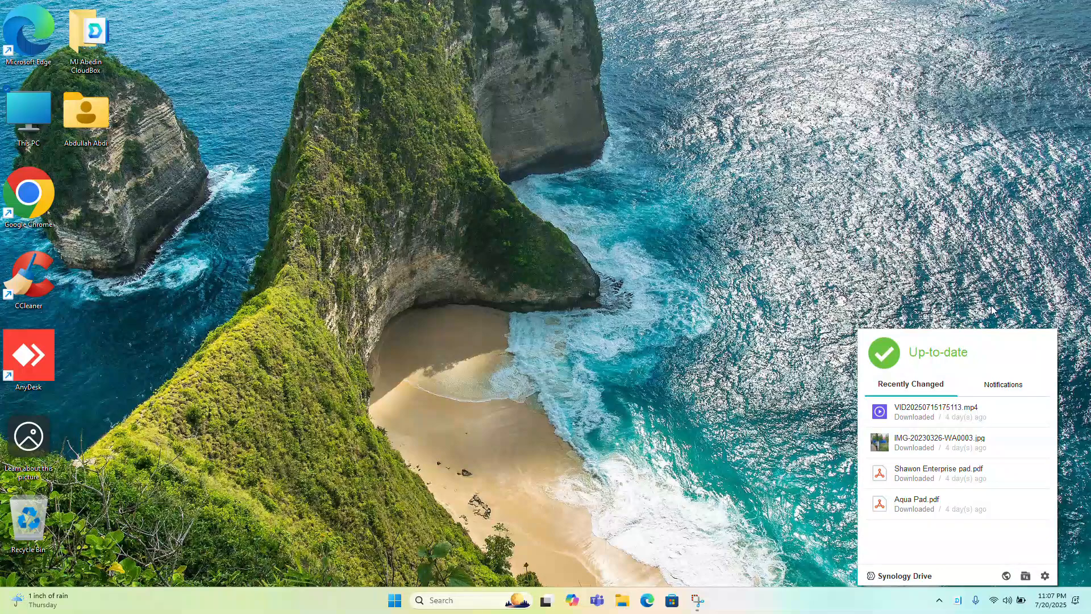
click(1044, 576)
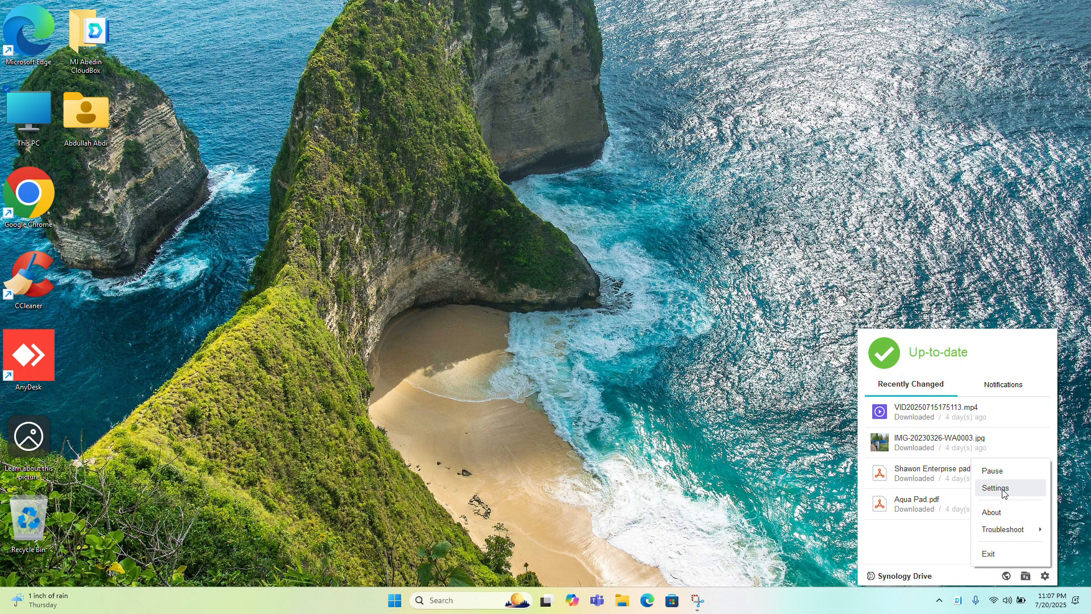
click(1003, 489)
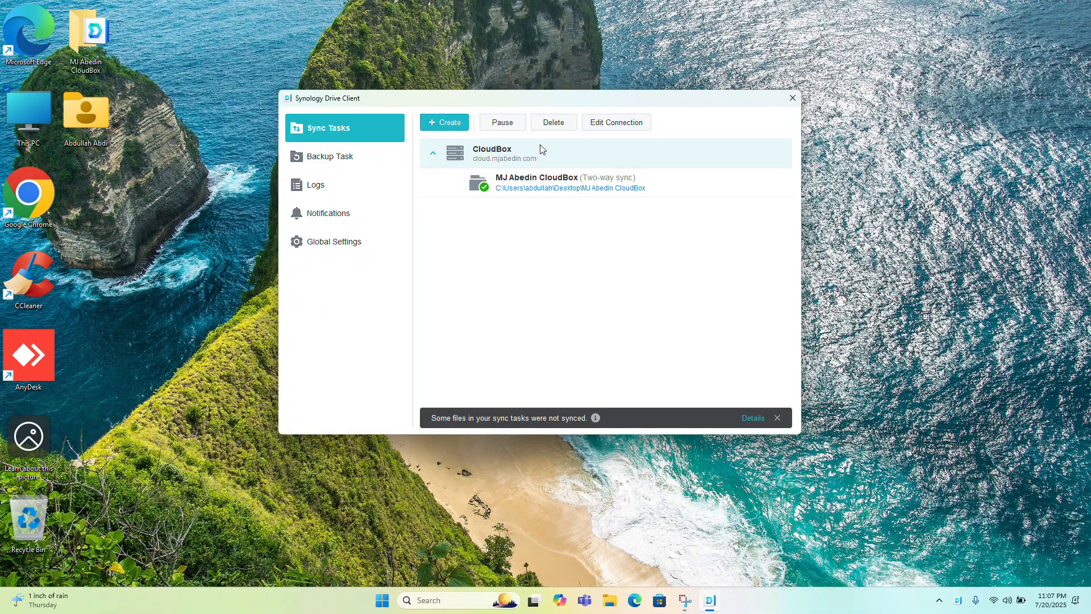
click(564, 128)
click(599, 290)
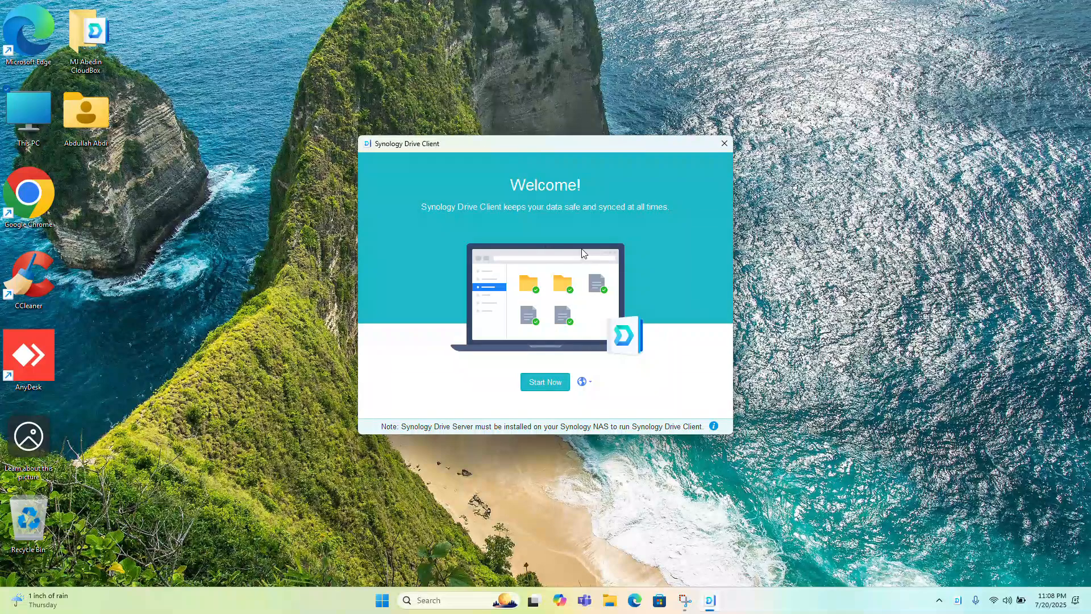
Start a new NAS connection with SSL data transmission encryption disabled and cloud.mjabedin.com as the Synology NAS address
click(545, 382)
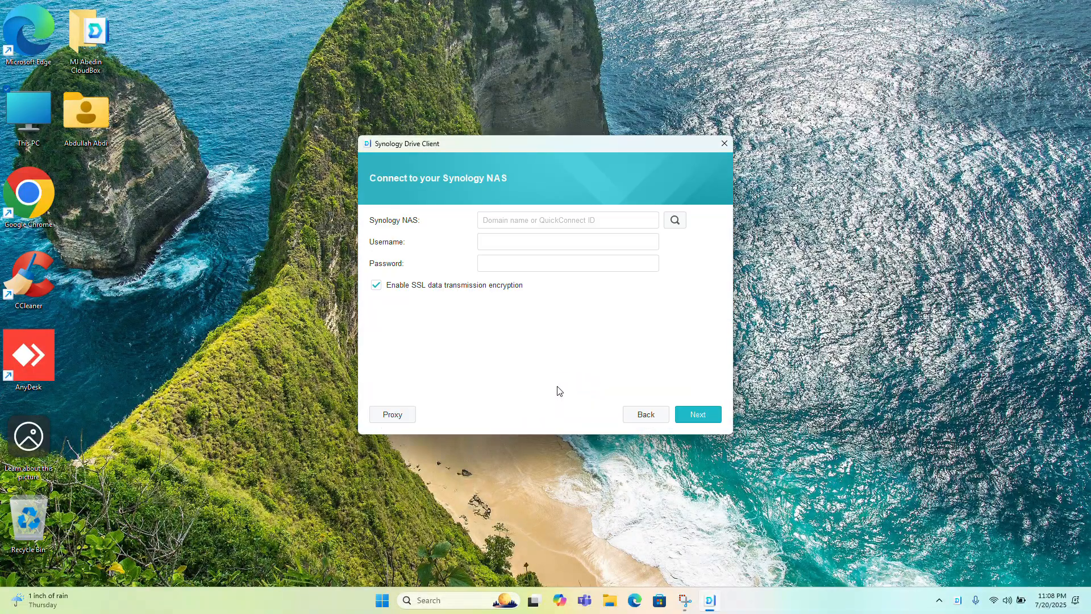
click(638, 415)
click(560, 385)
click(401, 286)
click(534, 222)
text(c)
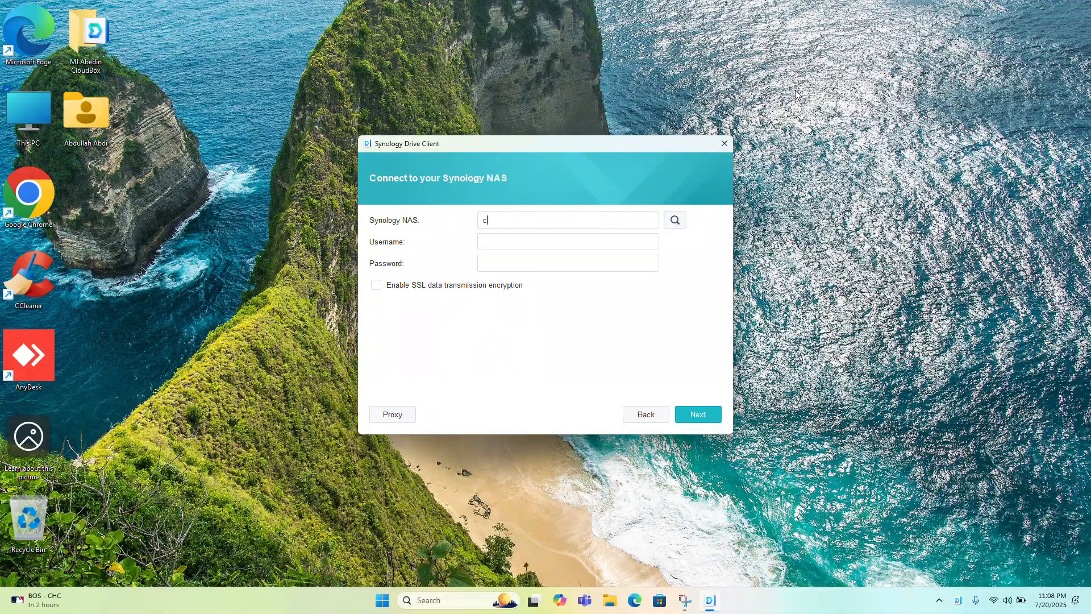
text(loud.mja)
text(bedin.com)
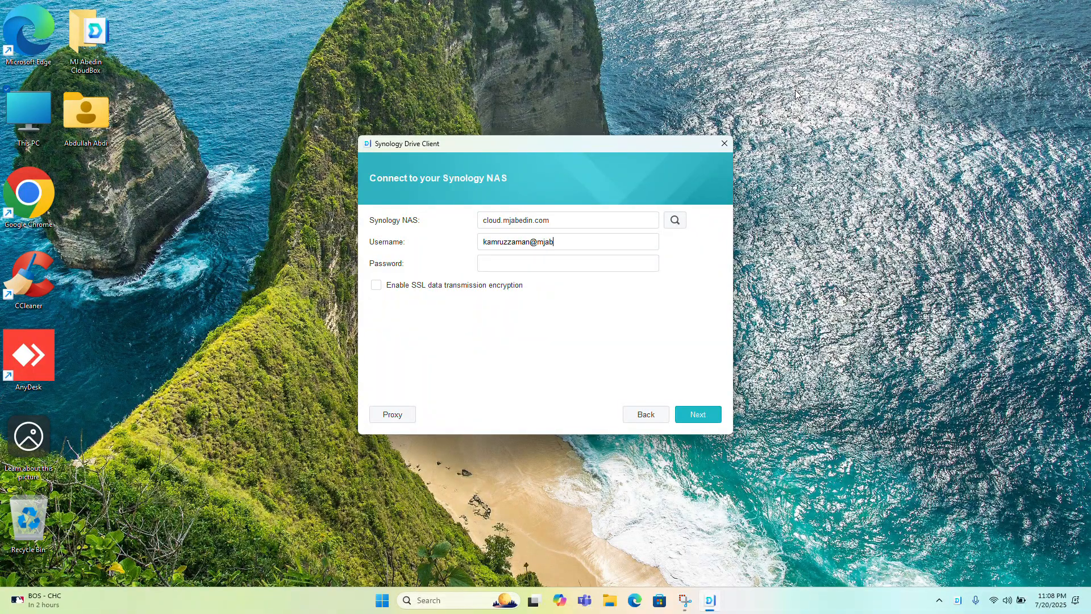
Fill in a first account's username and account password for the NAS connection
key(Home)
key(Tab)
Replace the username in the NAS connection form with another account's username
key(shift+Tab)
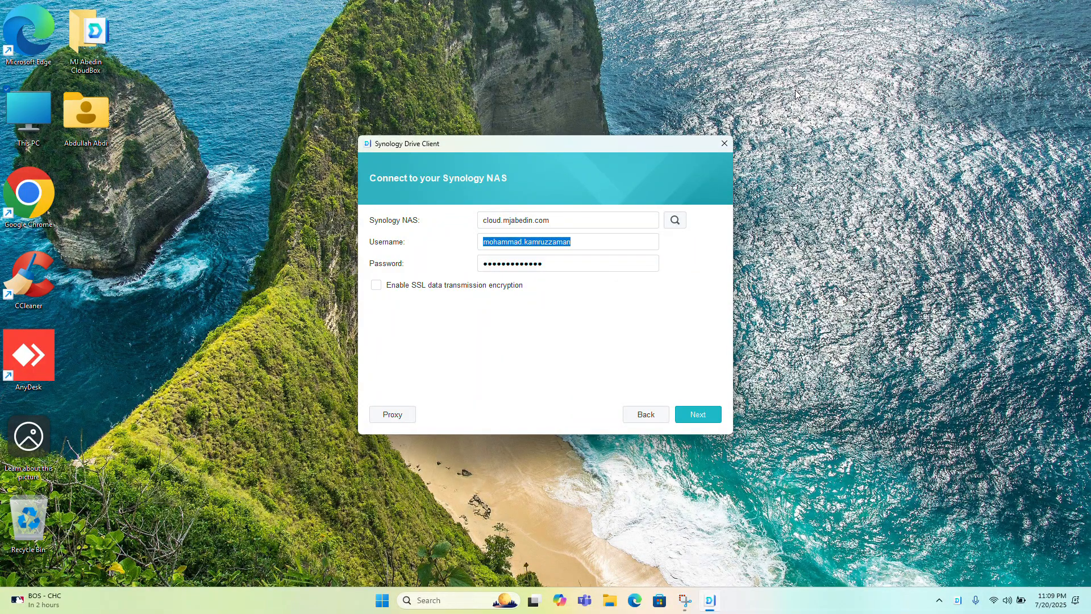
key(BackSpace)
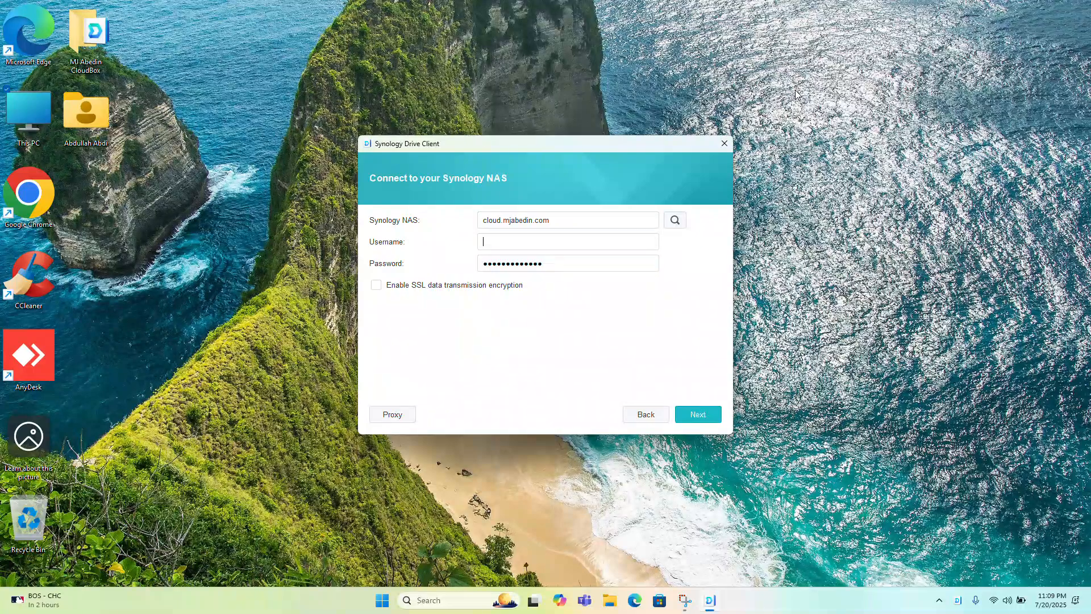
key(Tab)
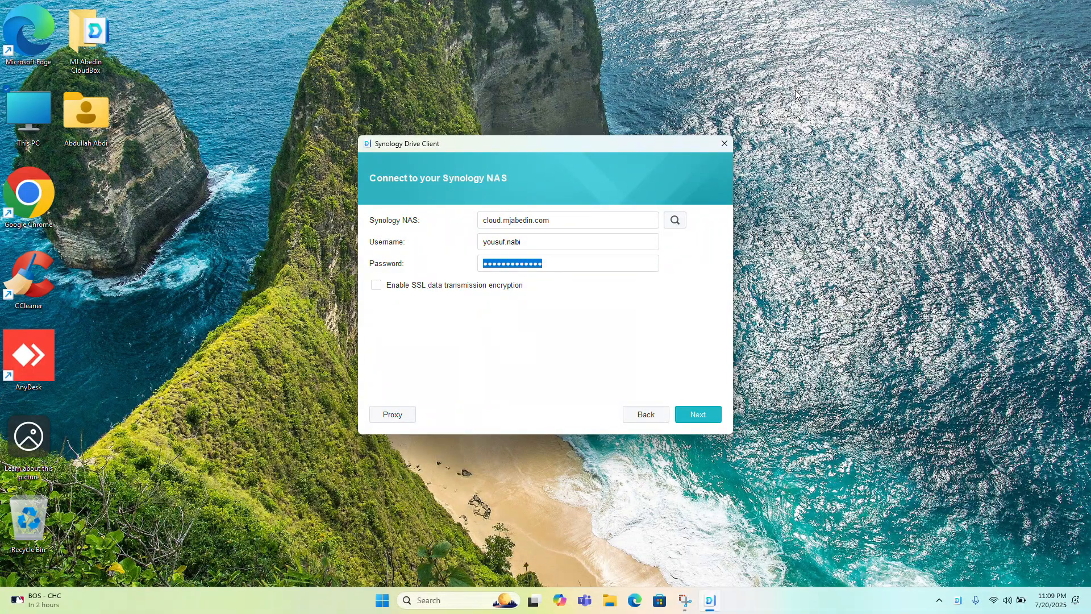
Replace the entry in the password field with the second account's password
key(BackSpace)
key(shift+Tab)
key(Tab)
key(ctrl+v)
text(•••••••)
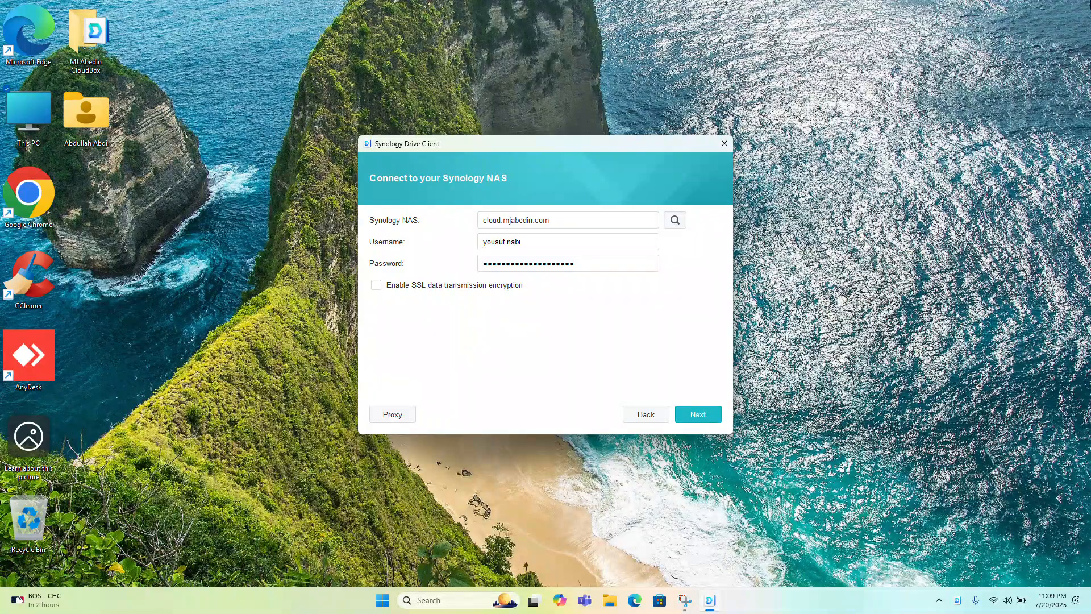
click(555, 242)
text(@mjabedin.com)
key(BackSpace)
key(BackSpace)
key(BackSpace)
key(BackSpace)
key(BackSpace)
key(BackSpace)
key(BackSpace)
key(BackSpace)
key(BackSpace)
key(BackSpace)
key(BackSpace)
key(BackSpace)
key(BackSpace)
Try to connect to the NAS with the entered credentials and check the Wi-Fi connection
click(694, 415)
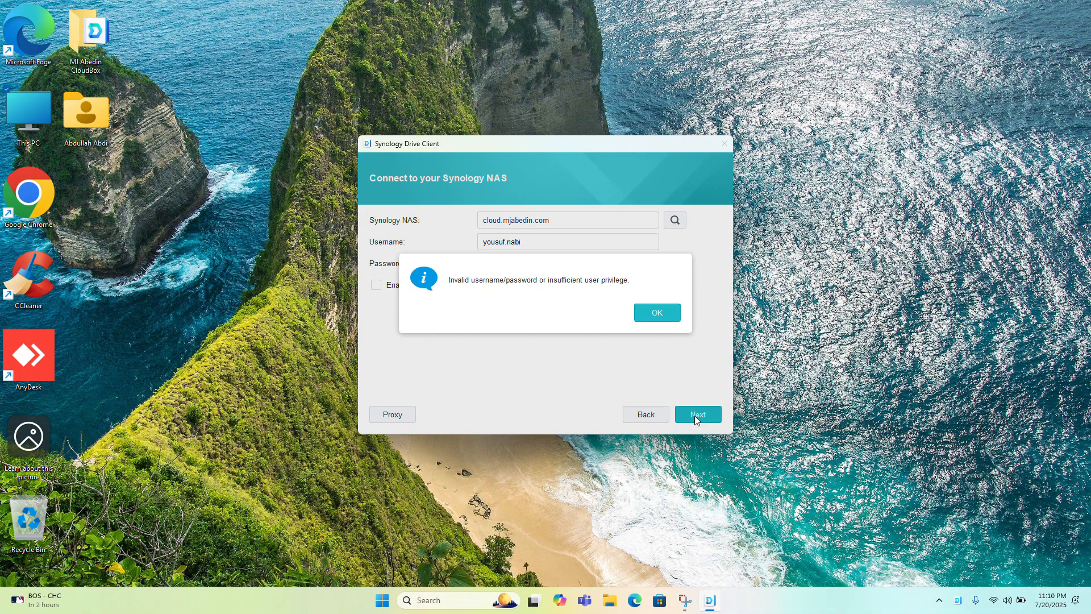
click(654, 311)
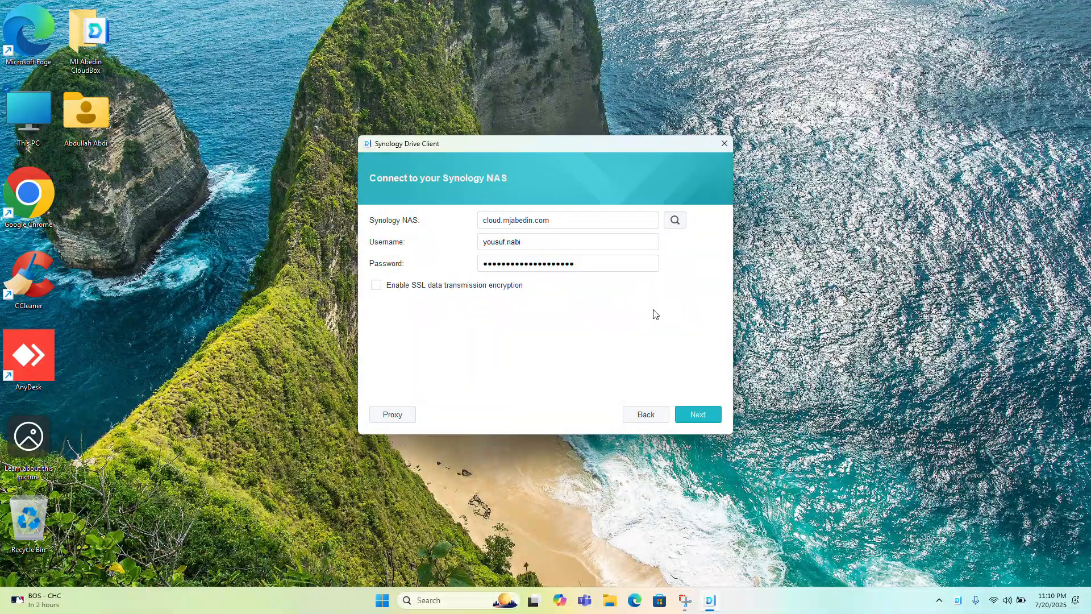
click(995, 606)
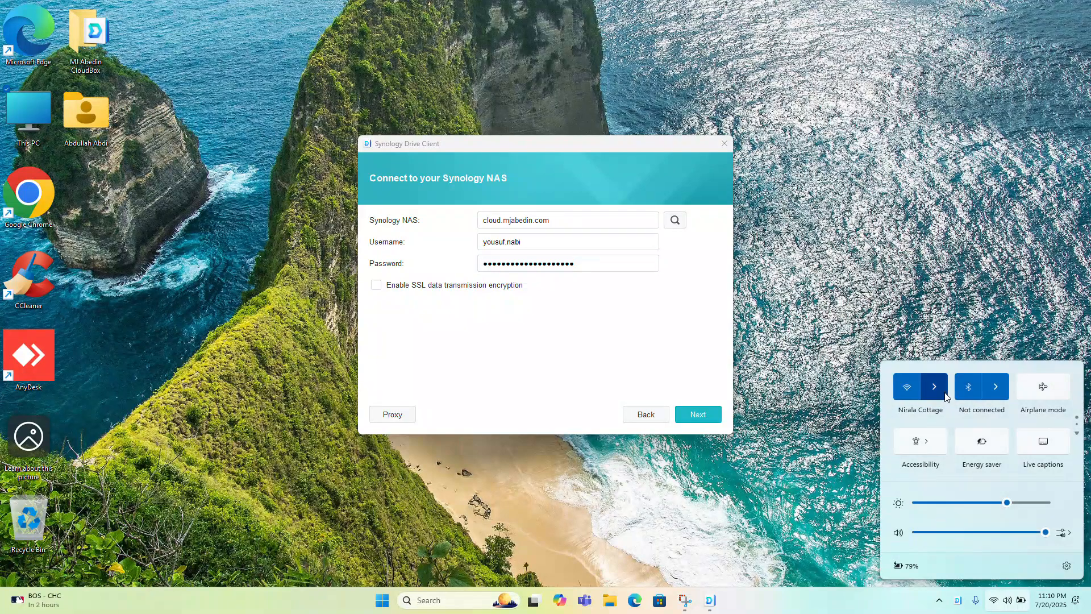
Re-enter the account password and connect to the Synology NAS
double_click(594, 265)
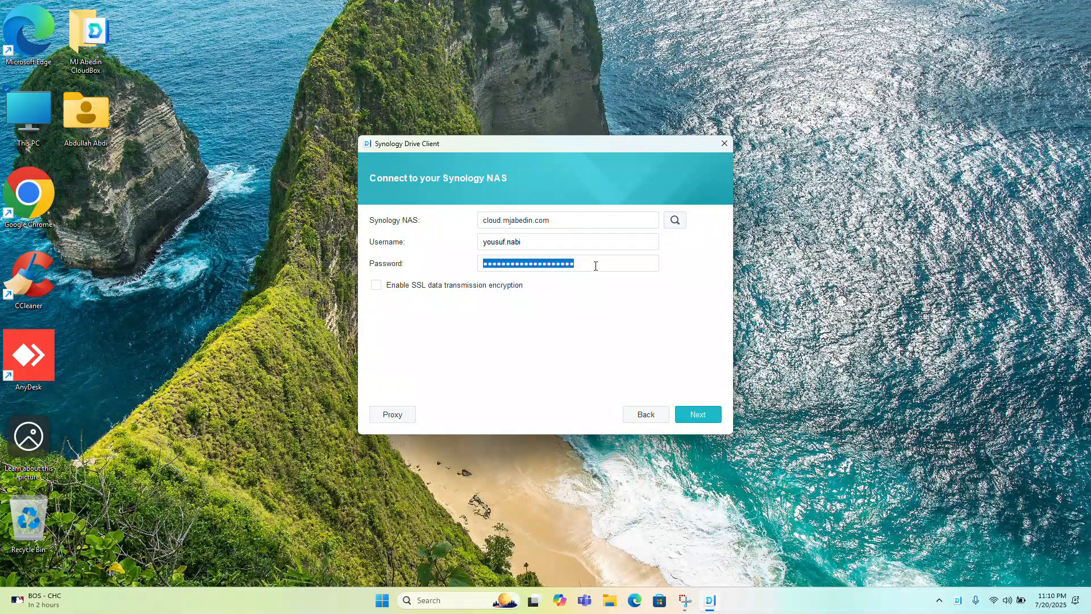
key(shift+Tab)
key(Tab)
key(ctrl+v)
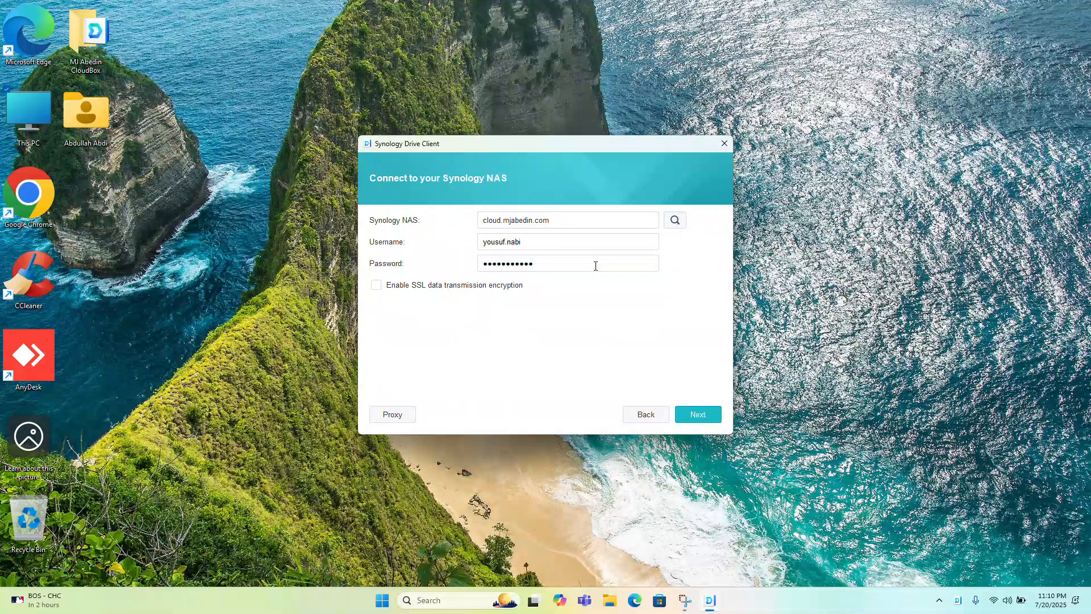
text(**)
text(*)
key(Return)
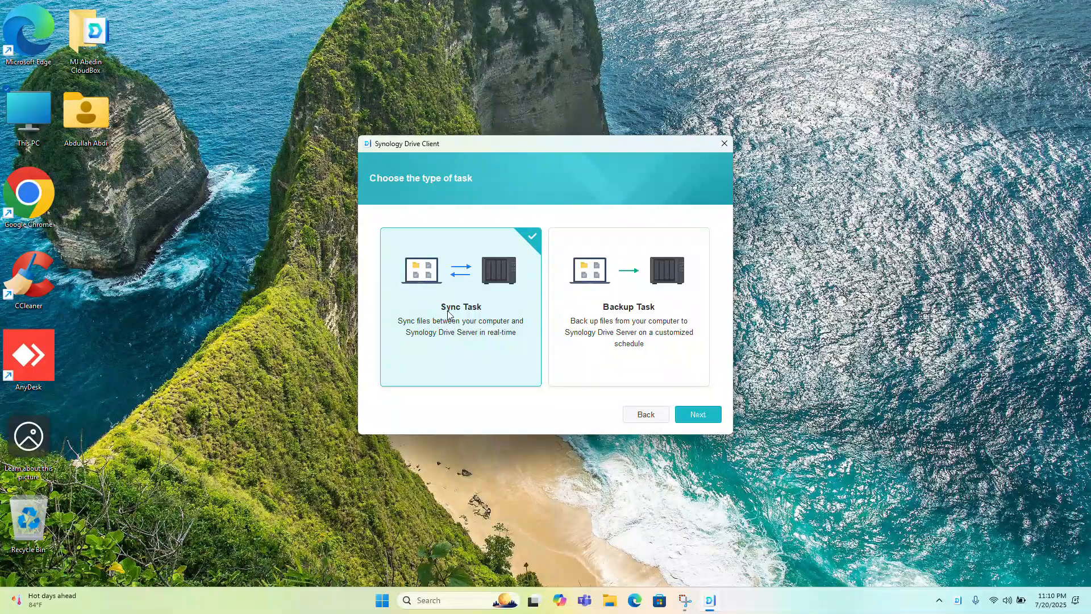
Look at the Backup Task option and choose Sync Task as the type of task
click(607, 324)
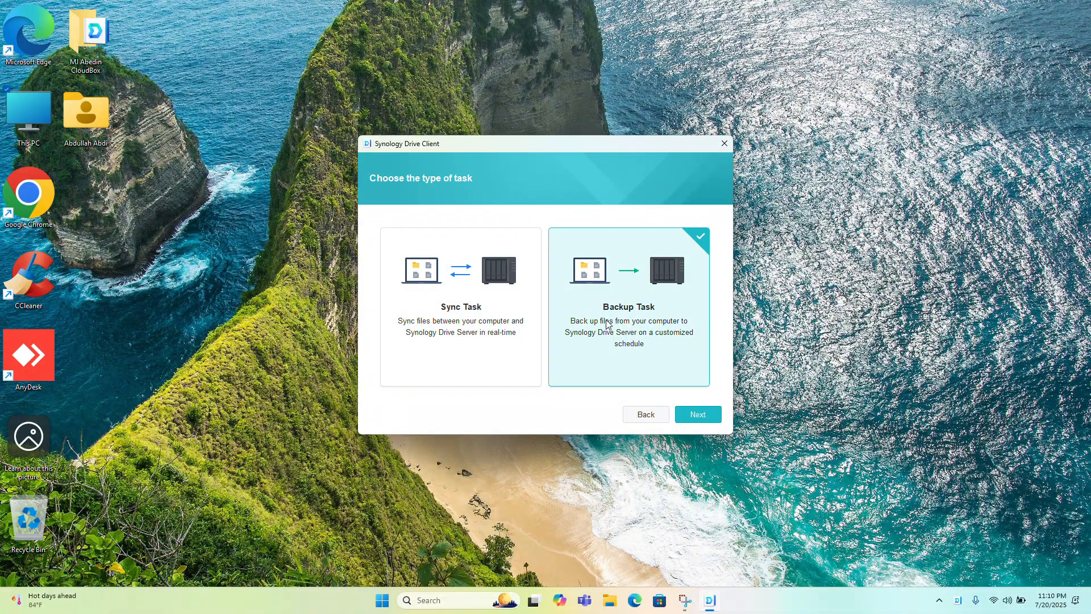
click(480, 308)
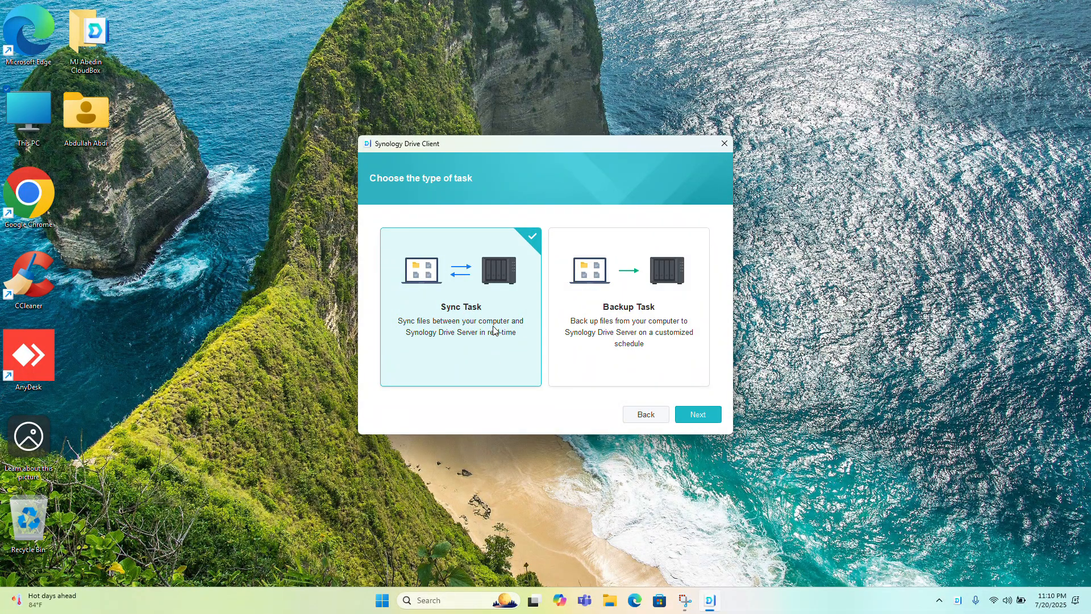
Continue to the sync folder setup and look through the NAS team folders without choosing one
click(693, 416)
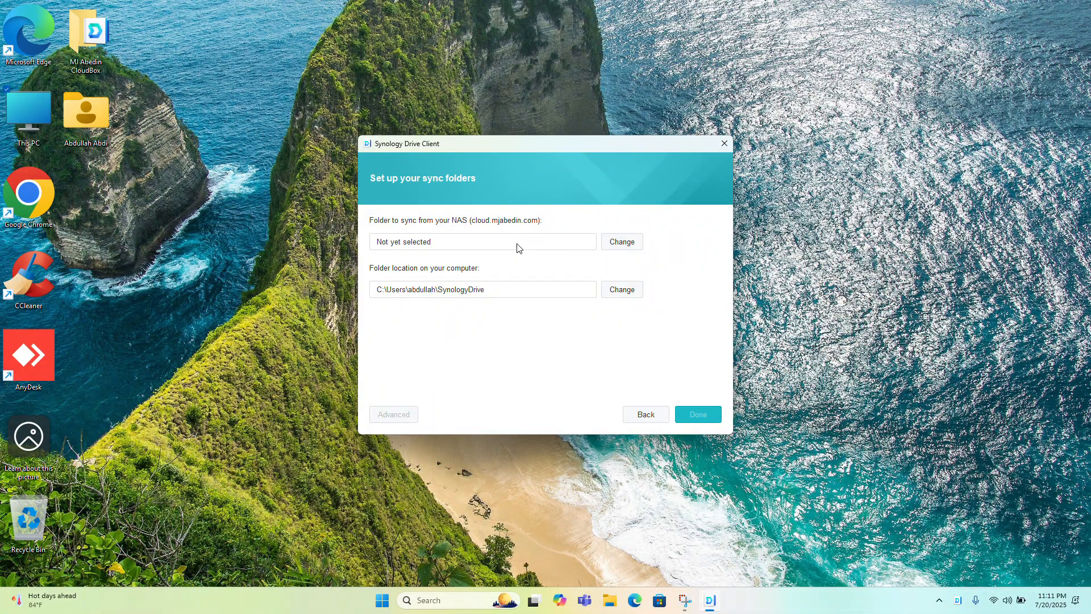
click(617, 243)
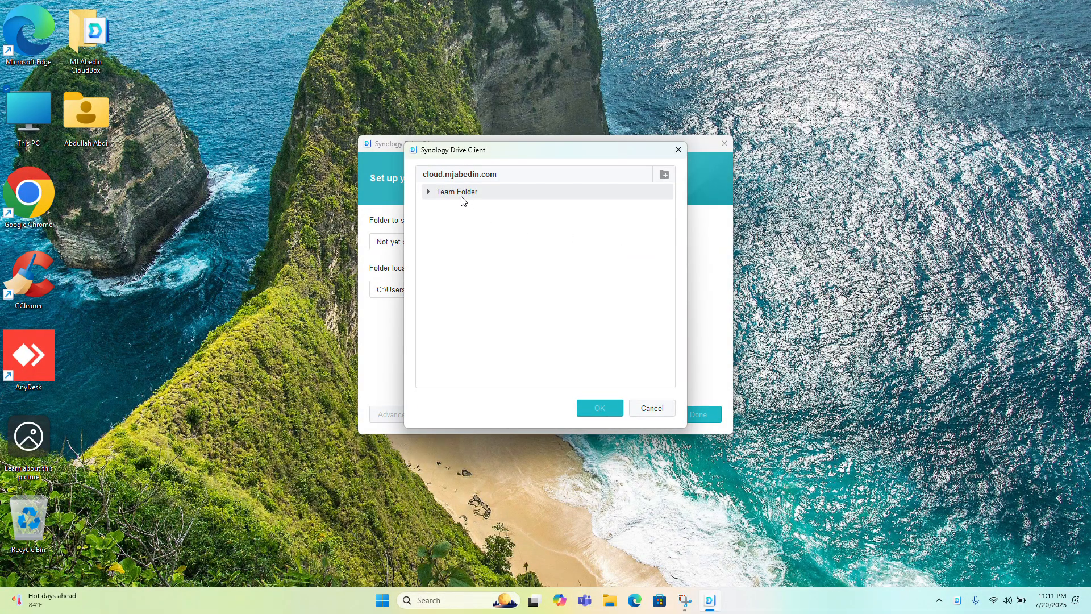
double_click(461, 196)
click(484, 208)
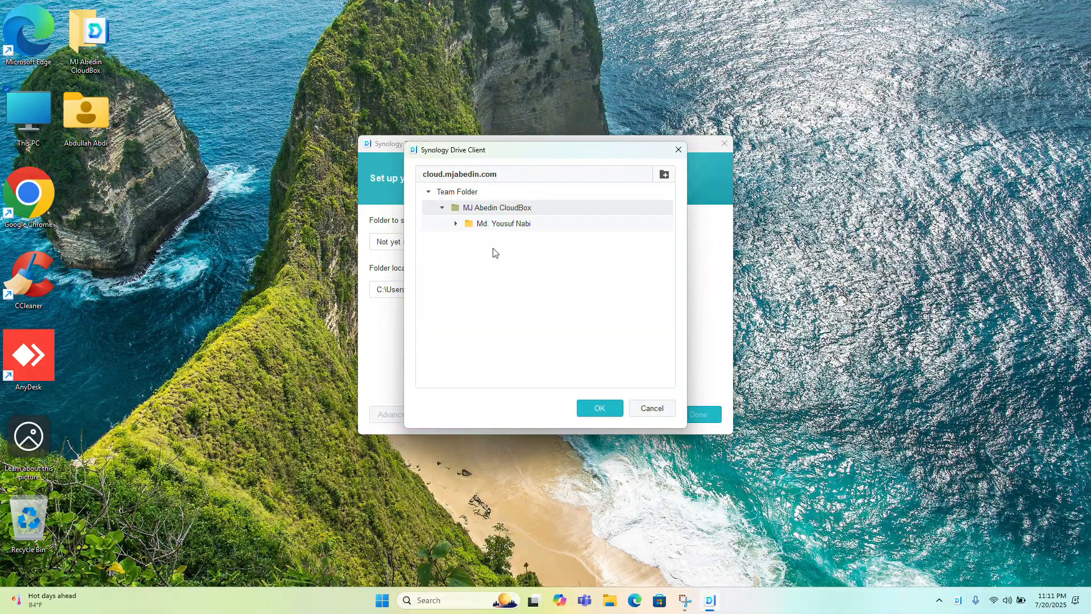
click(489, 225)
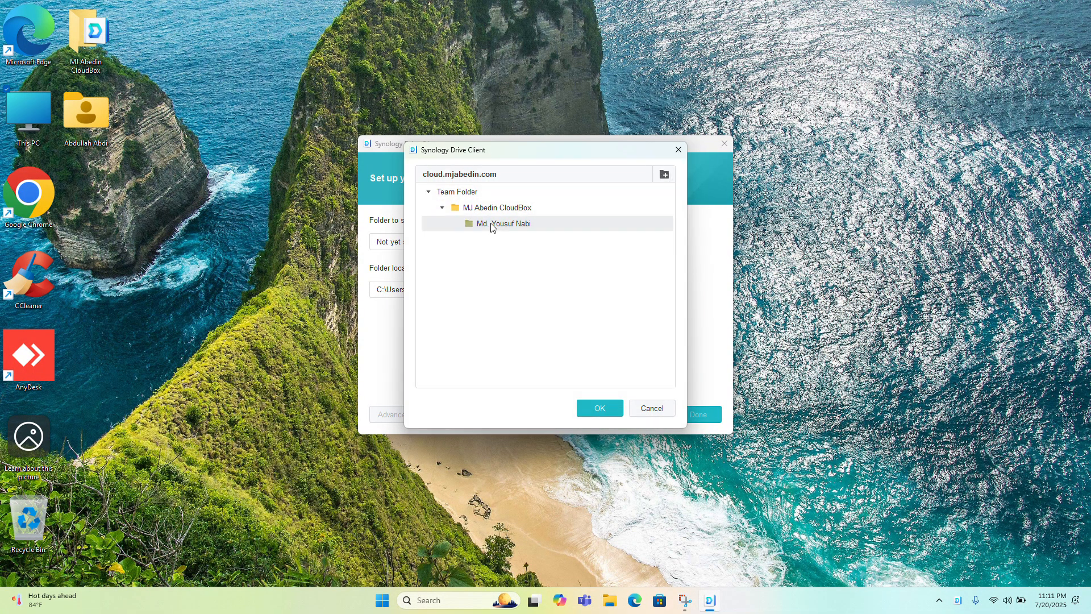
click(495, 211)
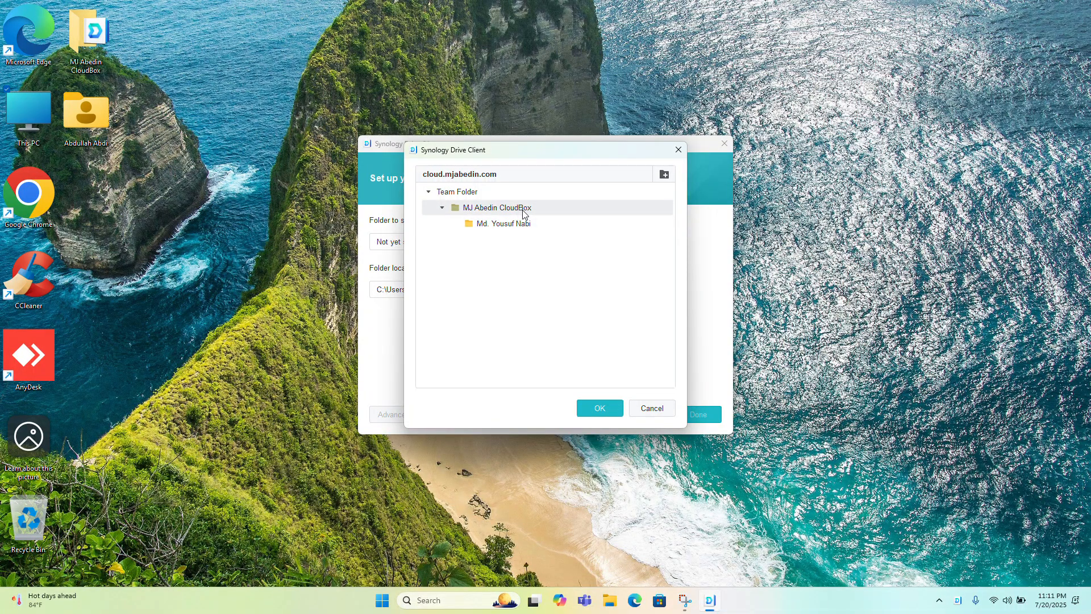
click(476, 195)
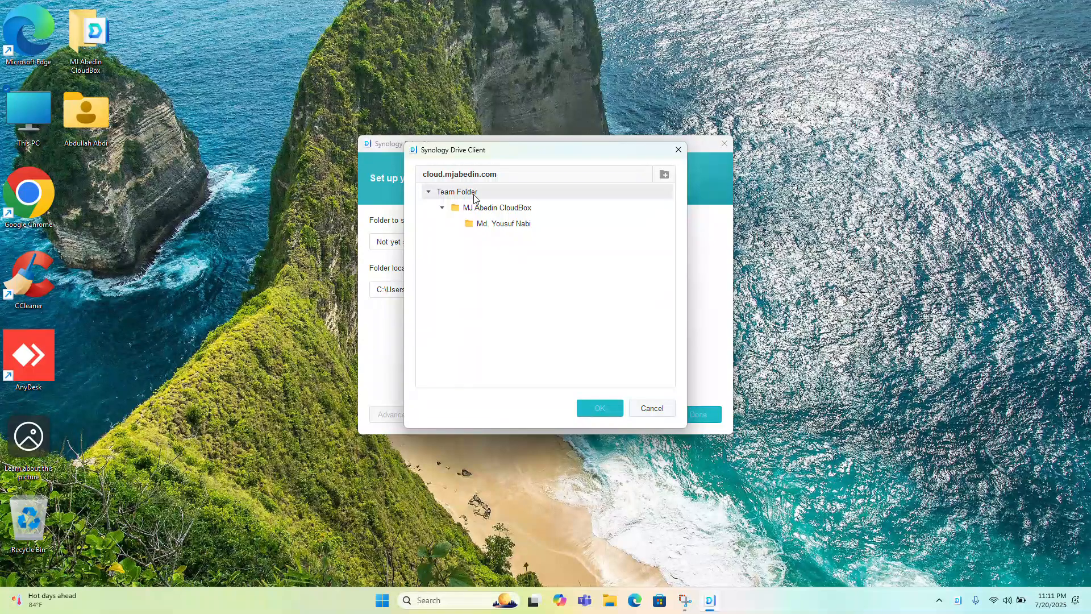
click(643, 417)
Set the CloudBox folder inside Team Folder as the NAS folder to sync
click(633, 244)
double_click(488, 193)
click(483, 212)
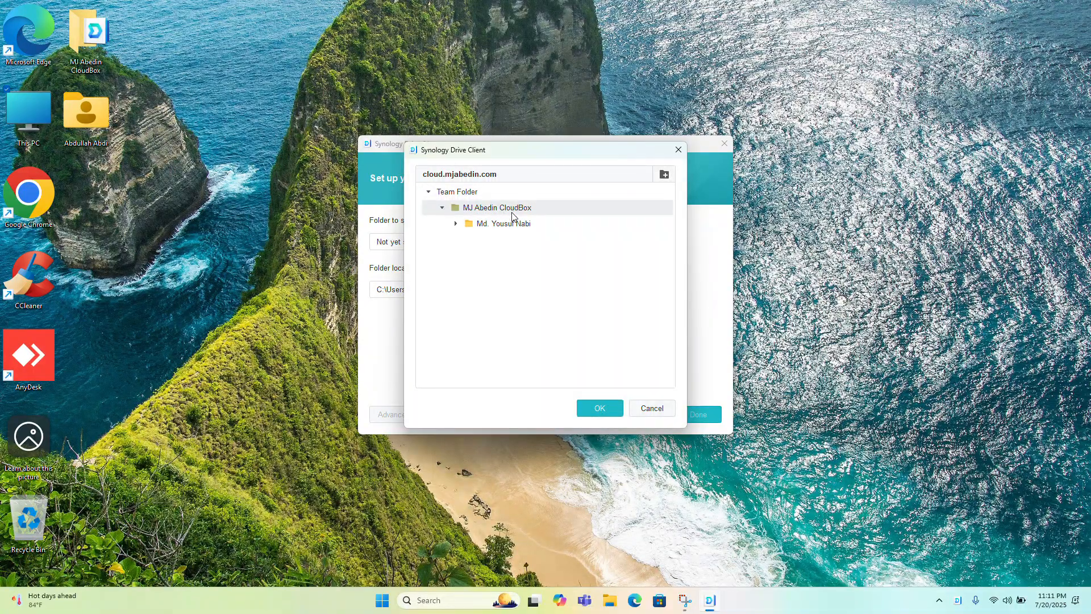
click(519, 227)
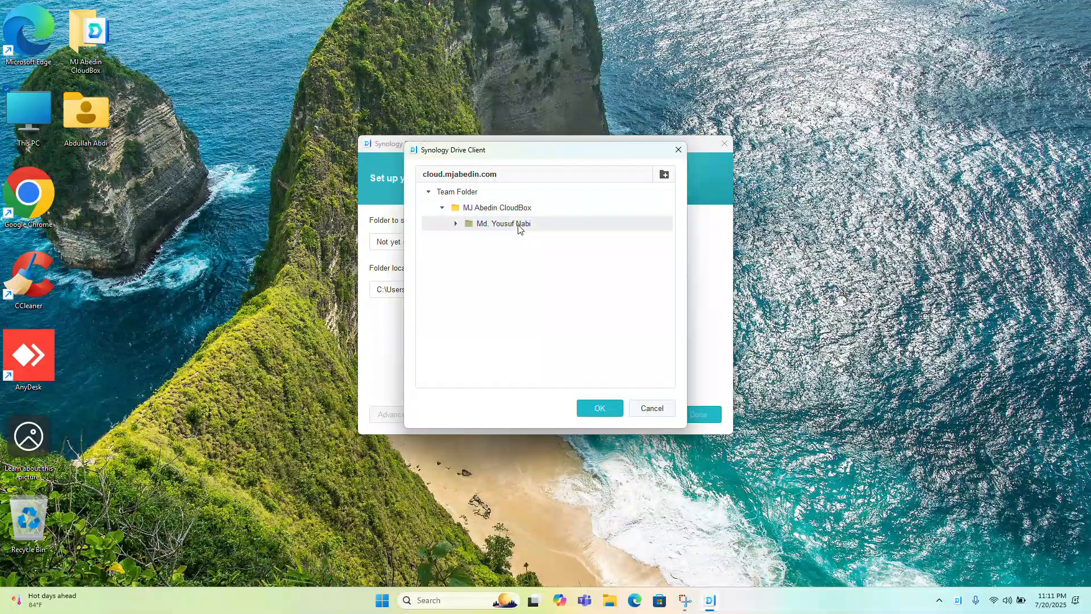
click(523, 209)
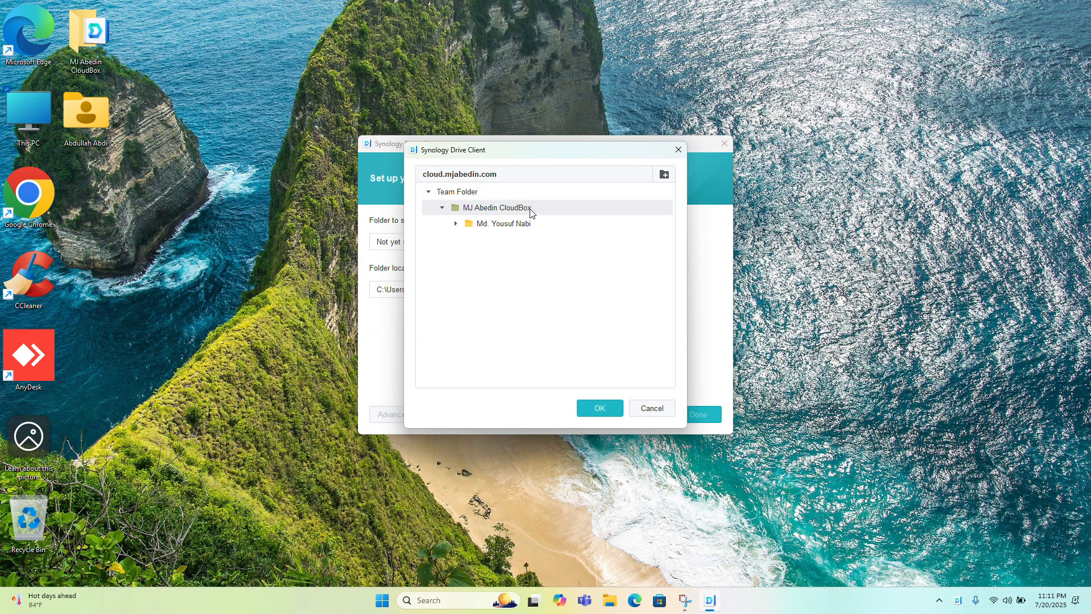
double_click(531, 210)
double_click(507, 208)
click(603, 406)
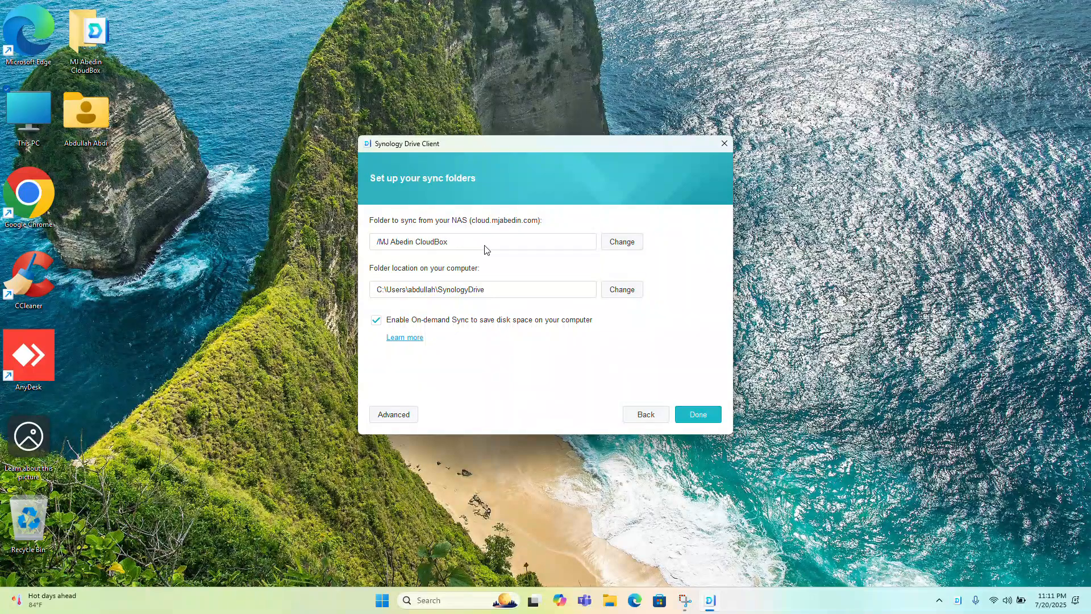
Change the NAS folder to sync to the personal subfolder inside the CloudBox folder
click(603, 244)
double_click(478, 193)
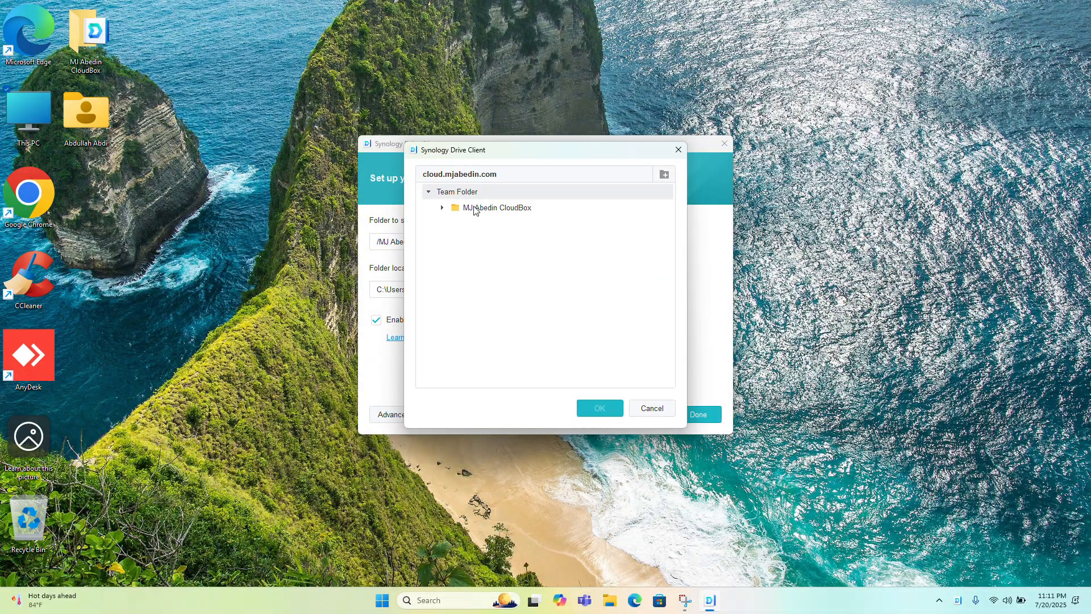
double_click(480, 215)
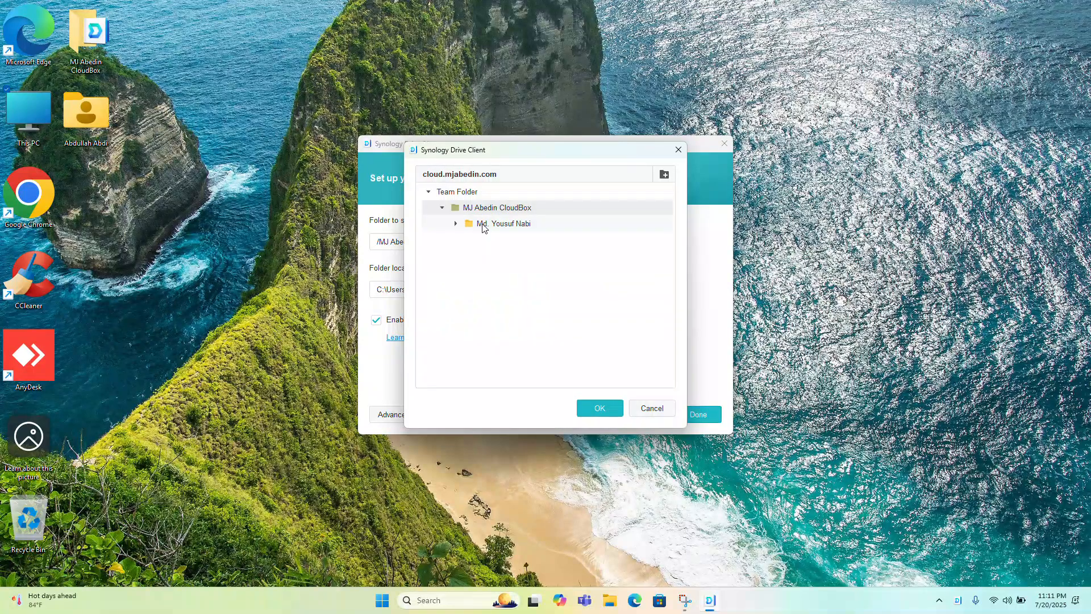
click(483, 225)
click(592, 409)
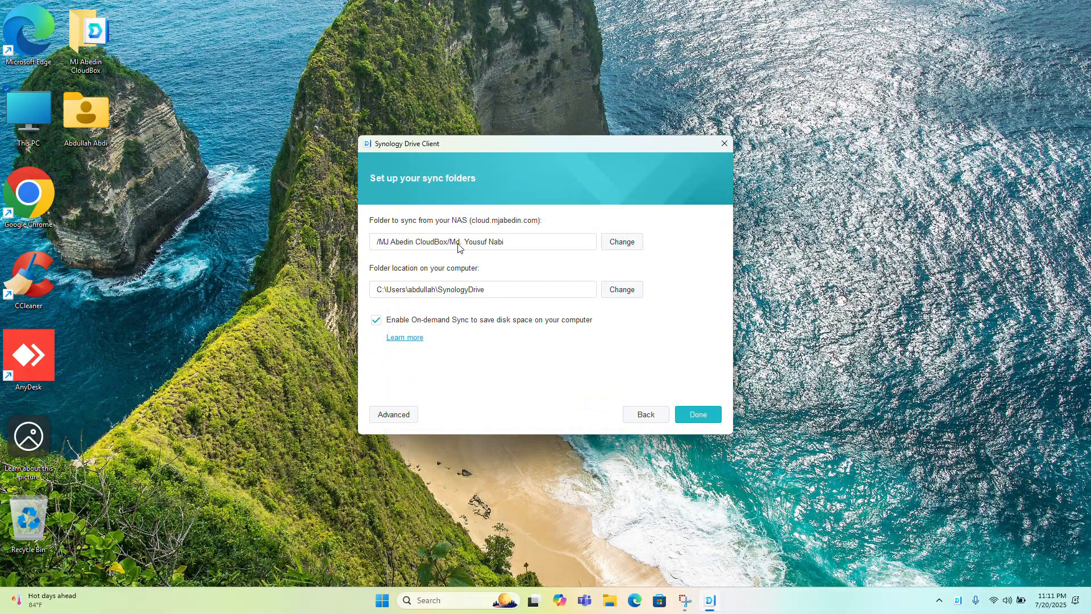
Set the NAS folder to sync back to the parent CloudBox folder
click(632, 245)
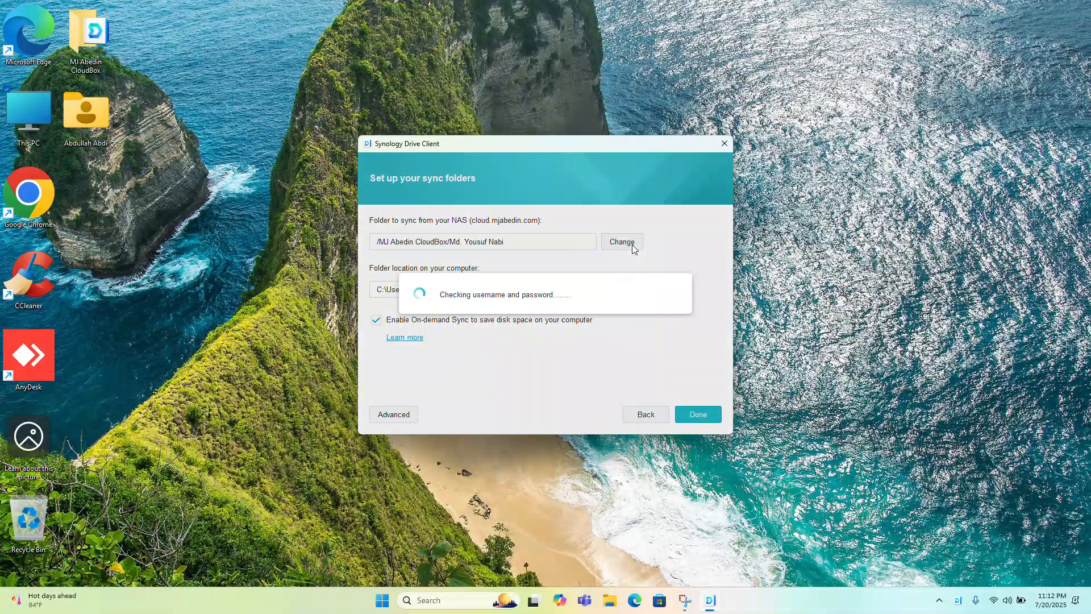
double_click(500, 209)
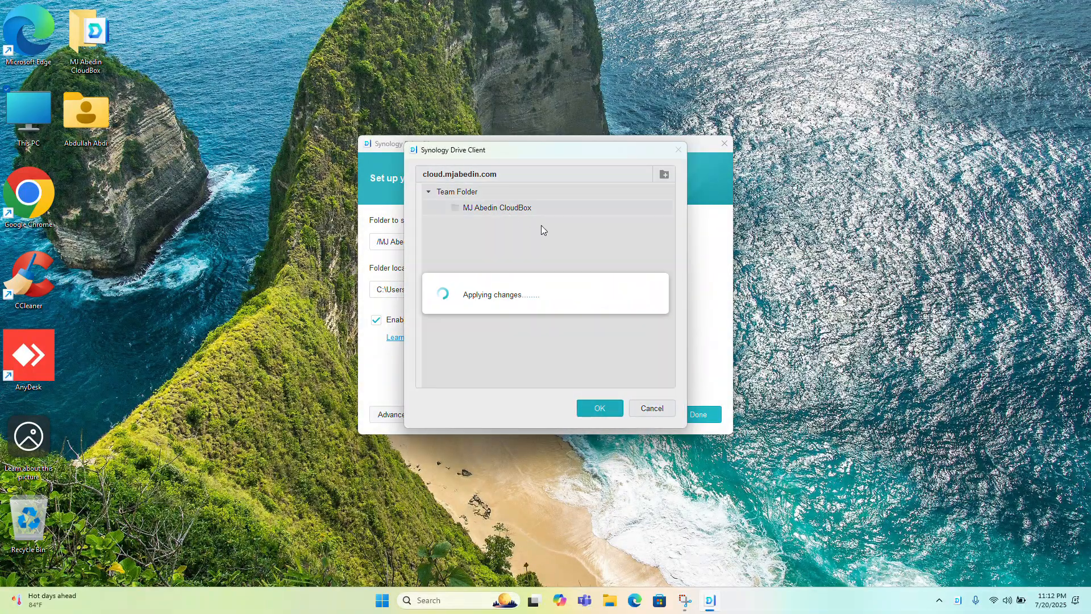
click(599, 408)
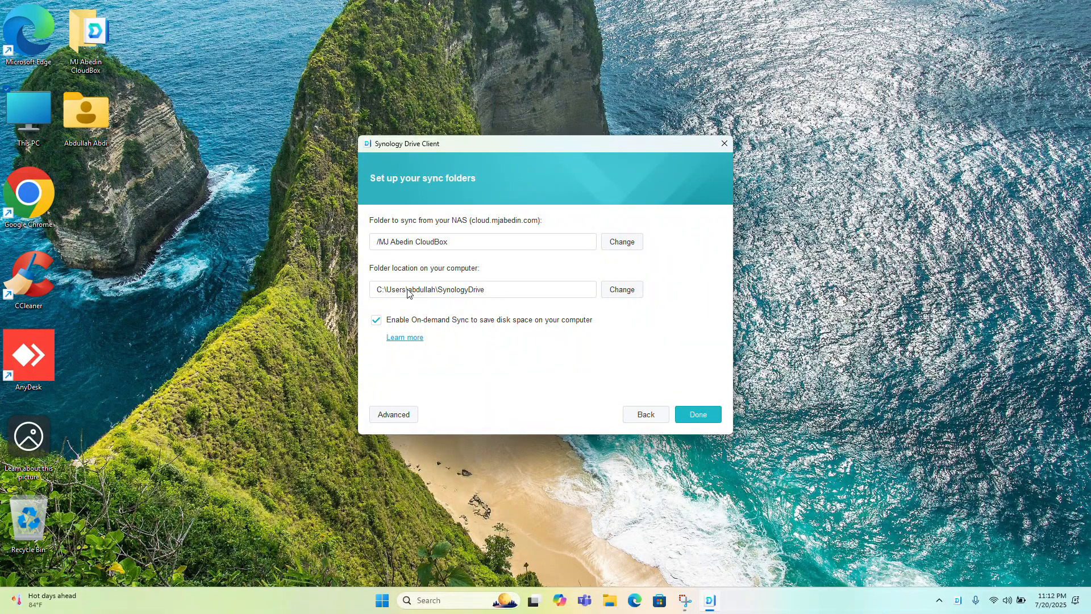
Check the contents of the D: drive in File Explorer and close its window
double_click(42, 104)
double_click(299, 108)
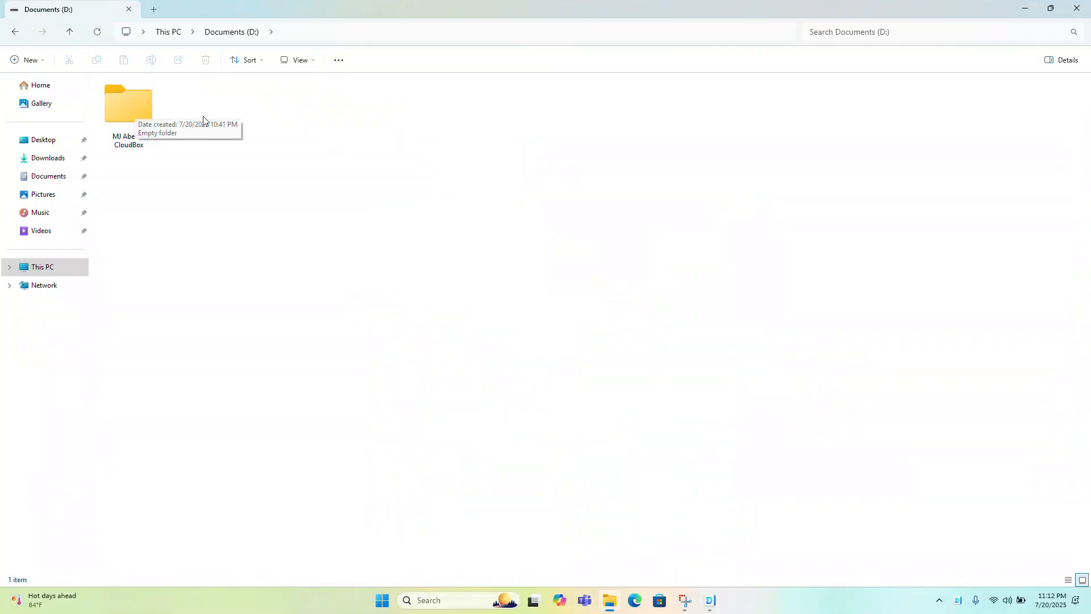
click(1086, 16)
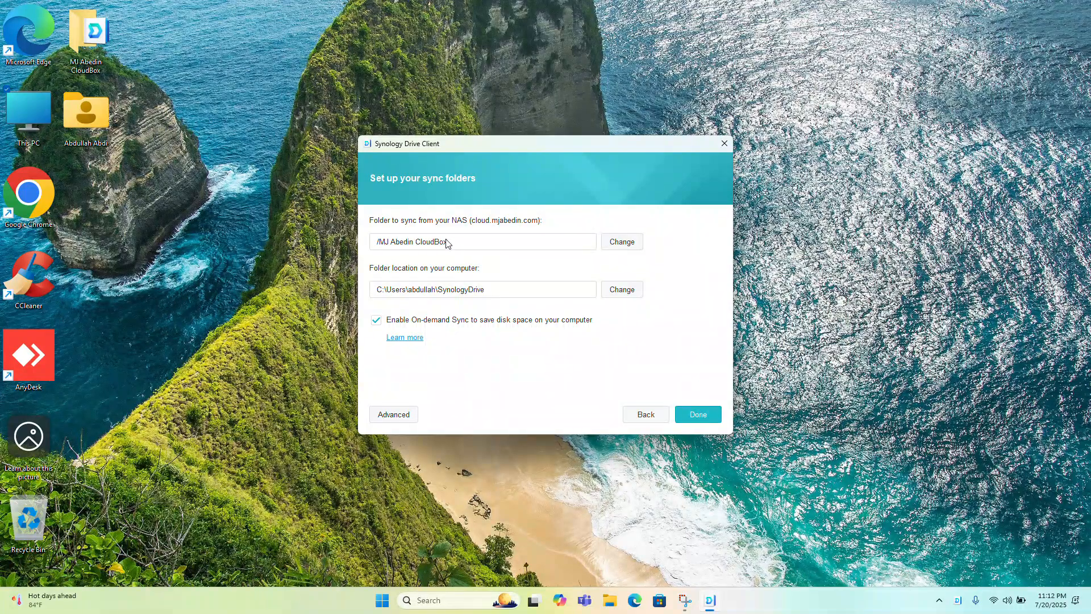
Set the local sync location to the CloudBox folder on D: without an empty SynologyDrive folder, and disable On-demand Sync
click(616, 295)
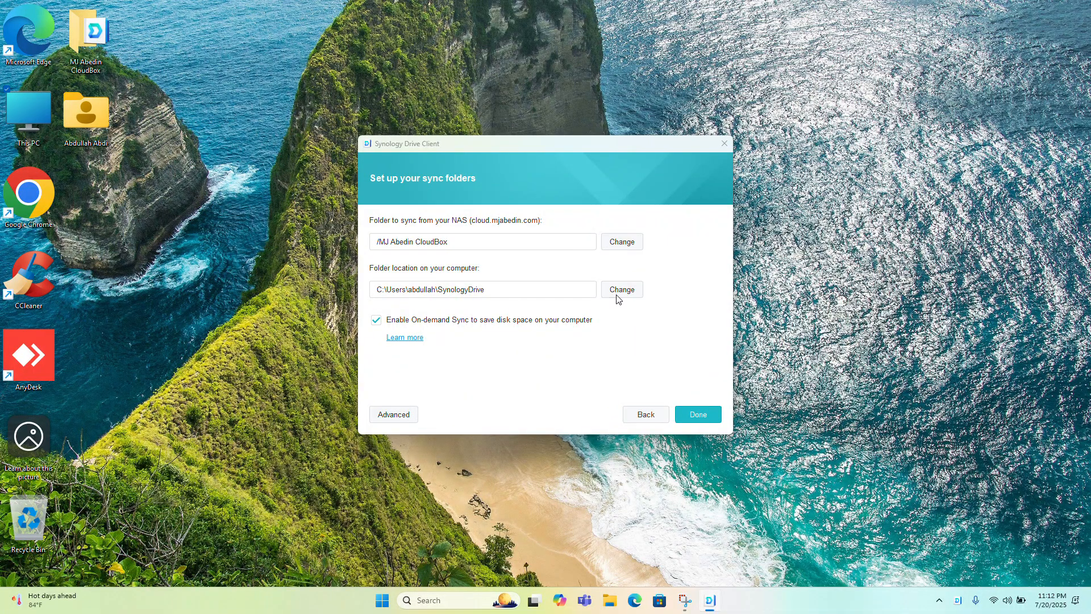
scroll(582, 273, down, 6)
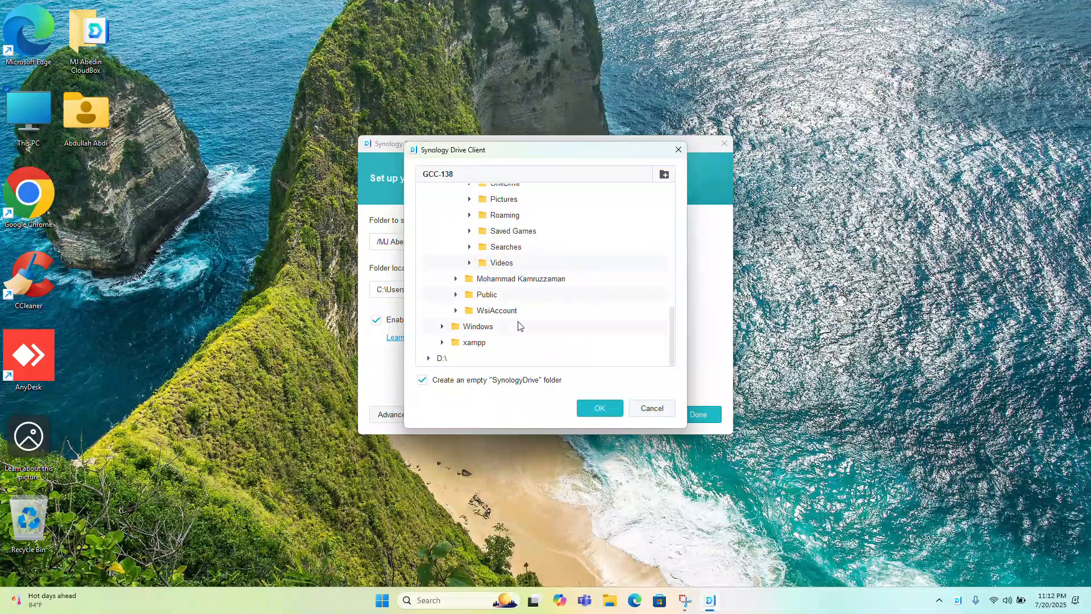
double_click(444, 359)
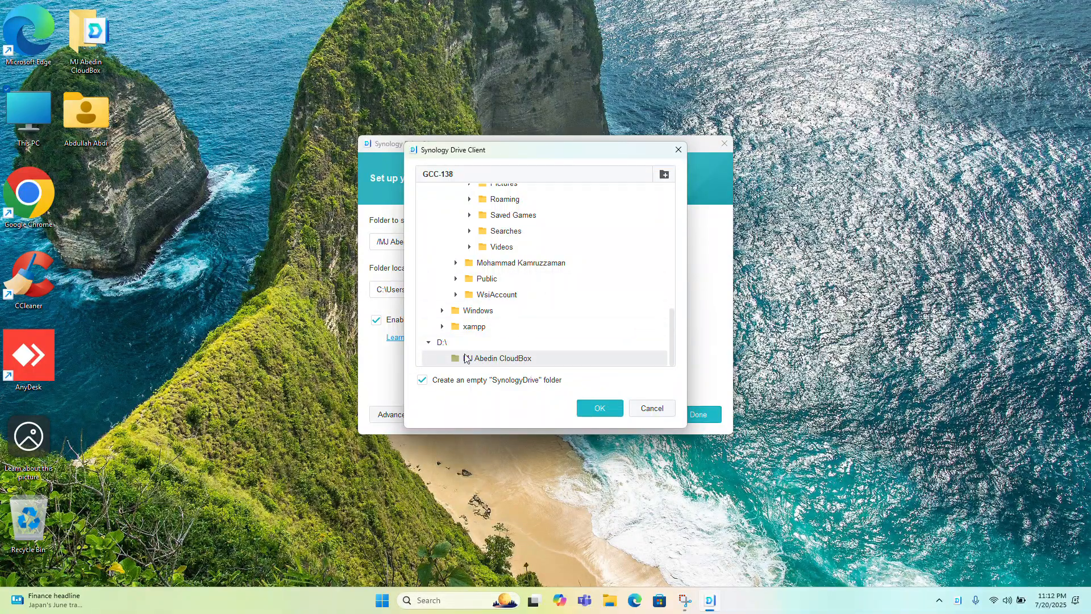
click(422, 382)
click(600, 408)
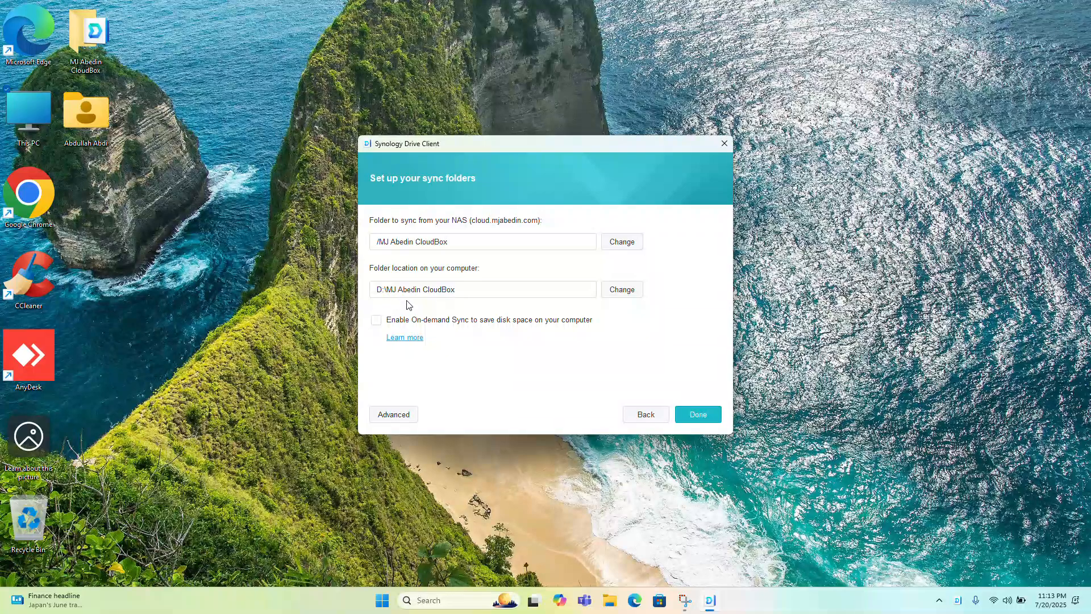
Finish creating the sync task, go through the introduction pages and open the local sync folder
click(707, 418)
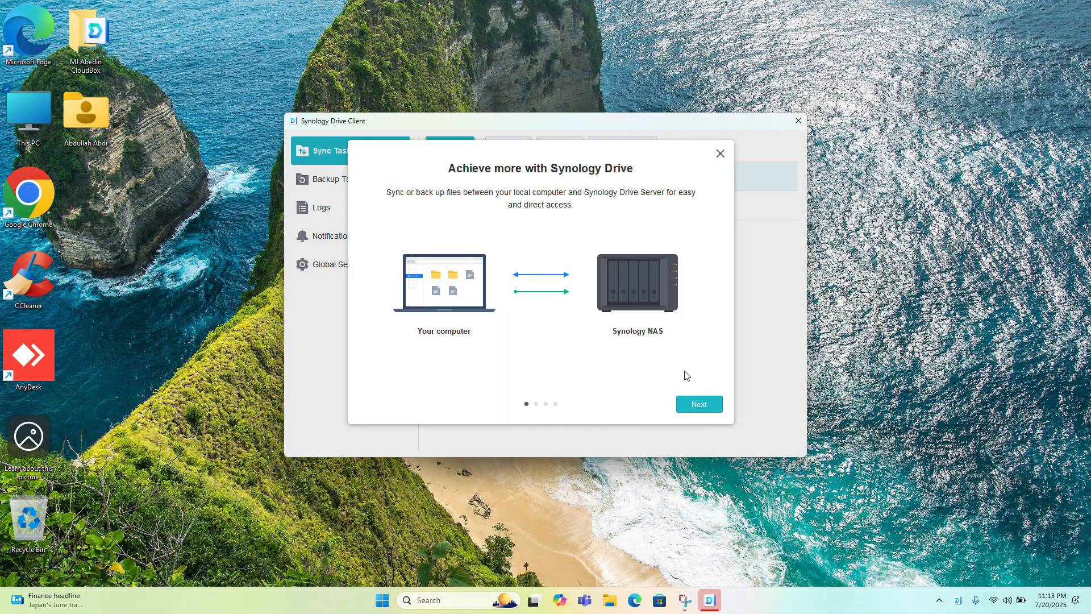
click(698, 404)
click(701, 405)
click(702, 407)
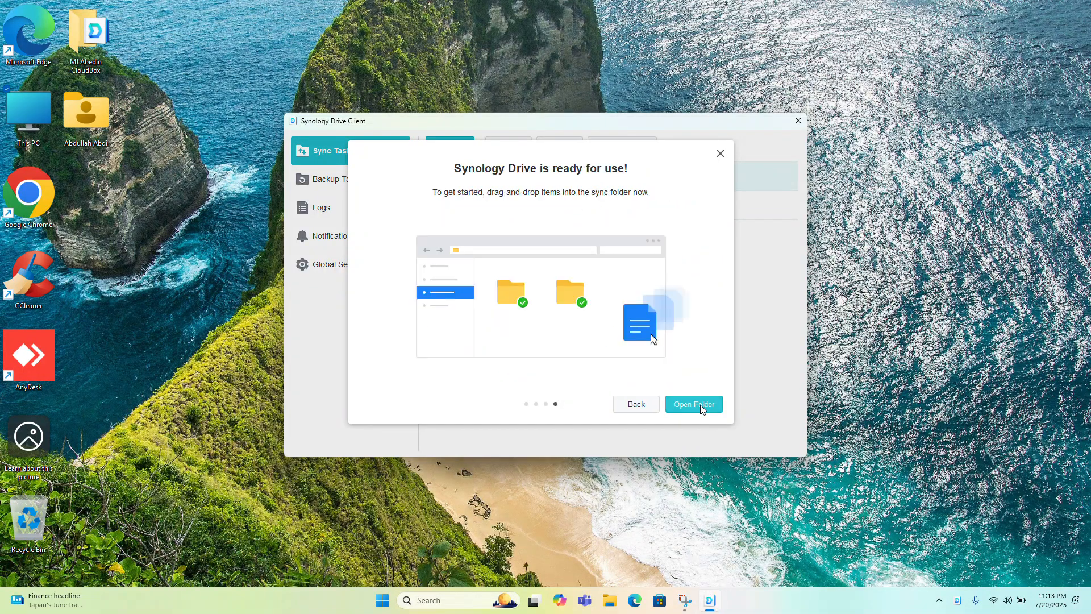
click(694, 404)
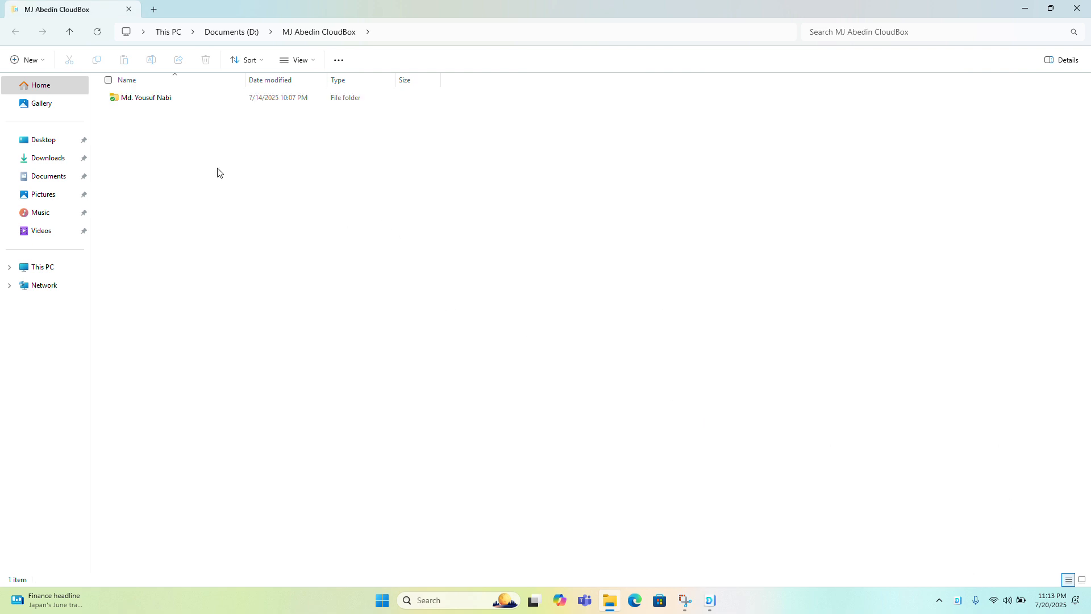
Open the personal subfolder and check the sync client's Recently Changed and Notifications lists
double_click(160, 100)
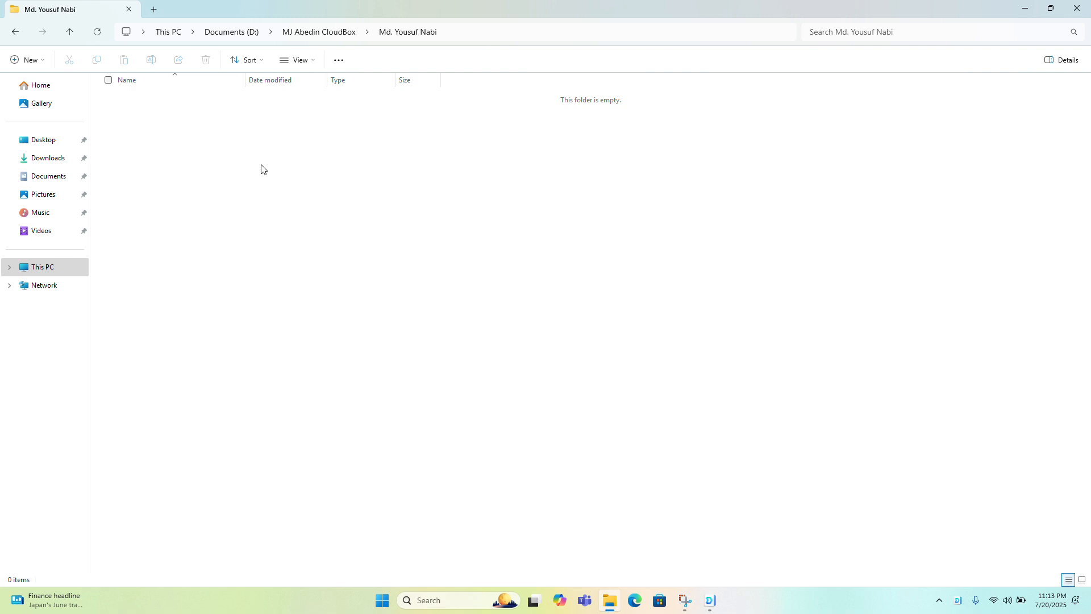
click(960, 601)
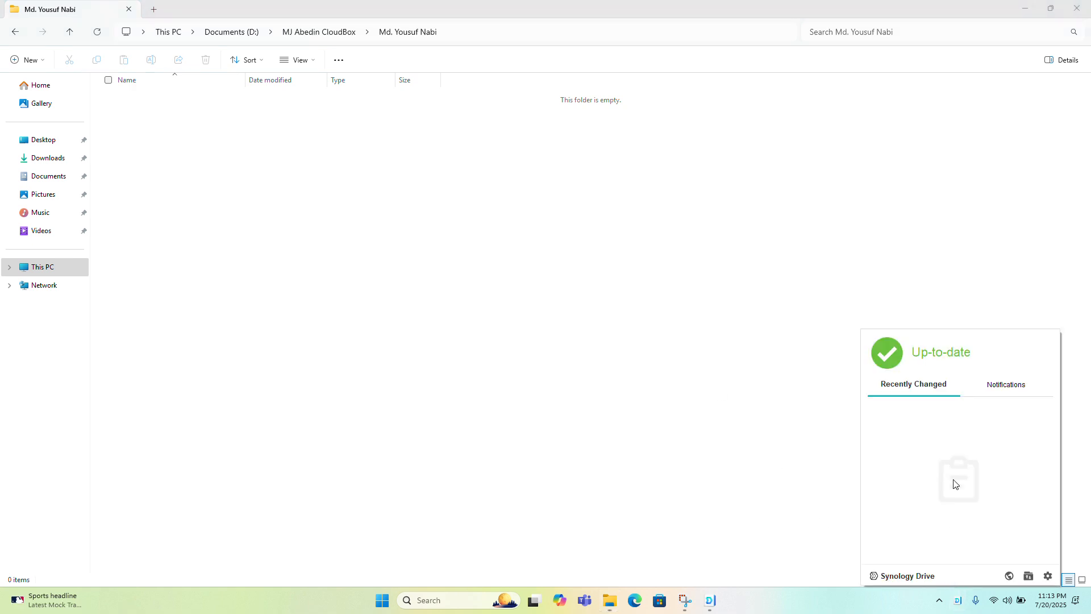
click(988, 386)
click(925, 386)
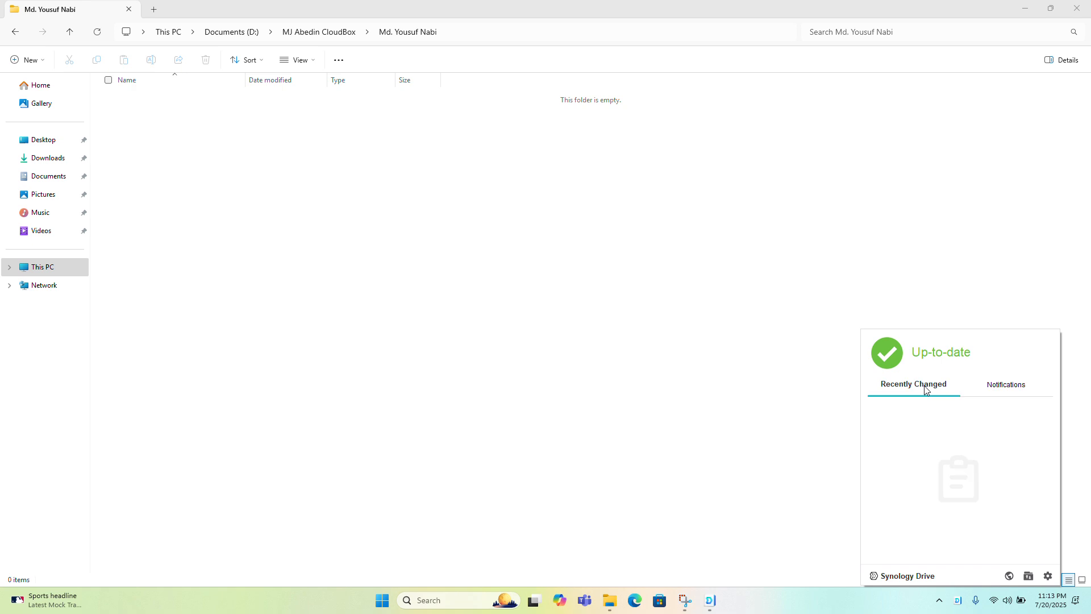
click(377, 226)
right_click(358, 221)
click(399, 355)
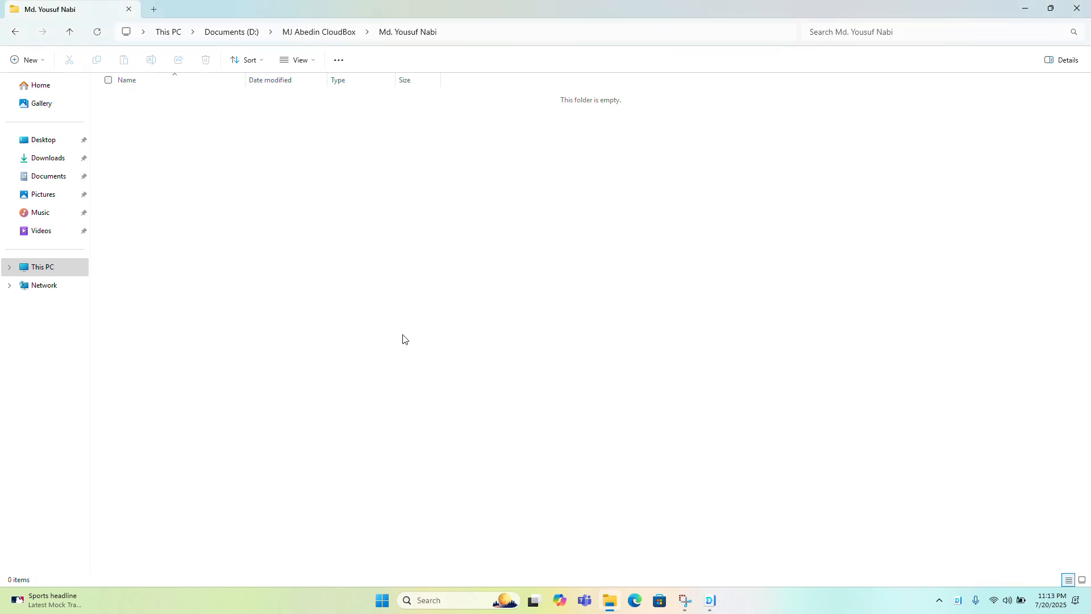
click(407, 265)
click(486, 21)
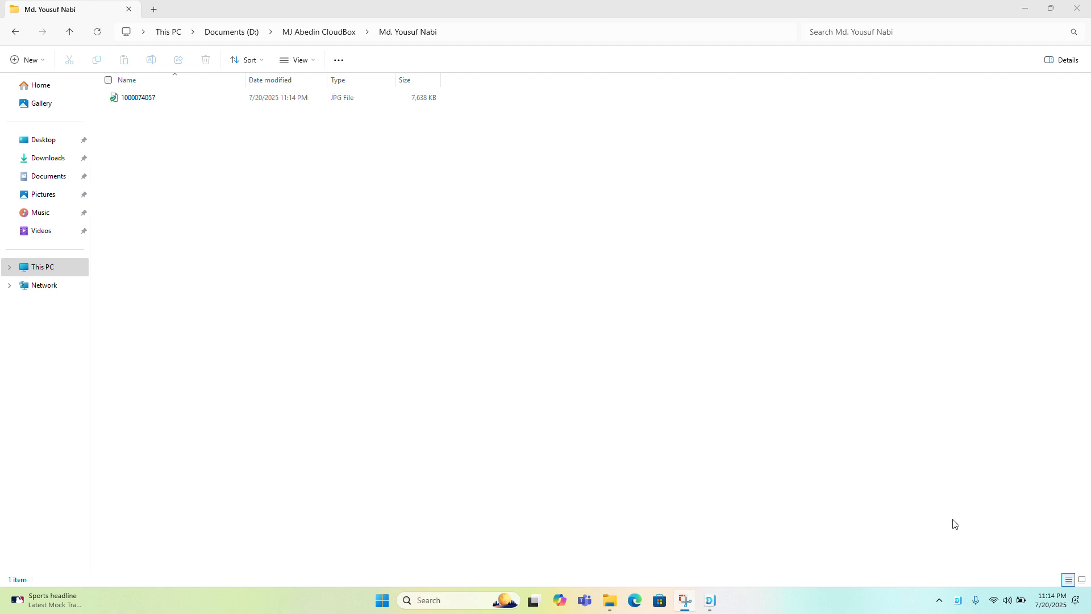
click(146, 99)
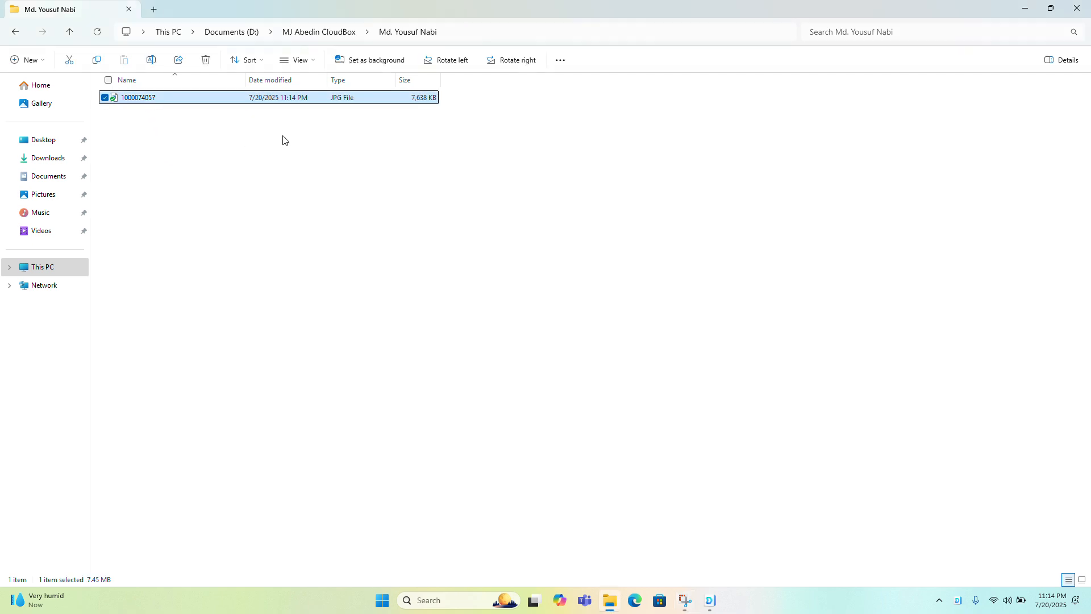
click(328, 107)
click(328, 33)
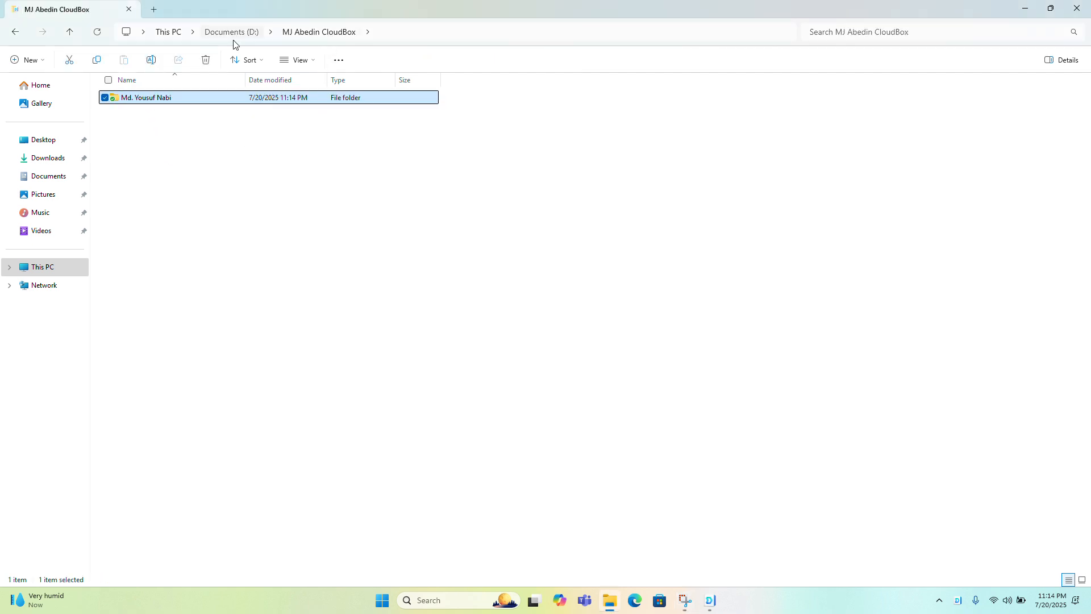
click(233, 33)
double_click(152, 122)
double_click(165, 100)
click(298, 33)
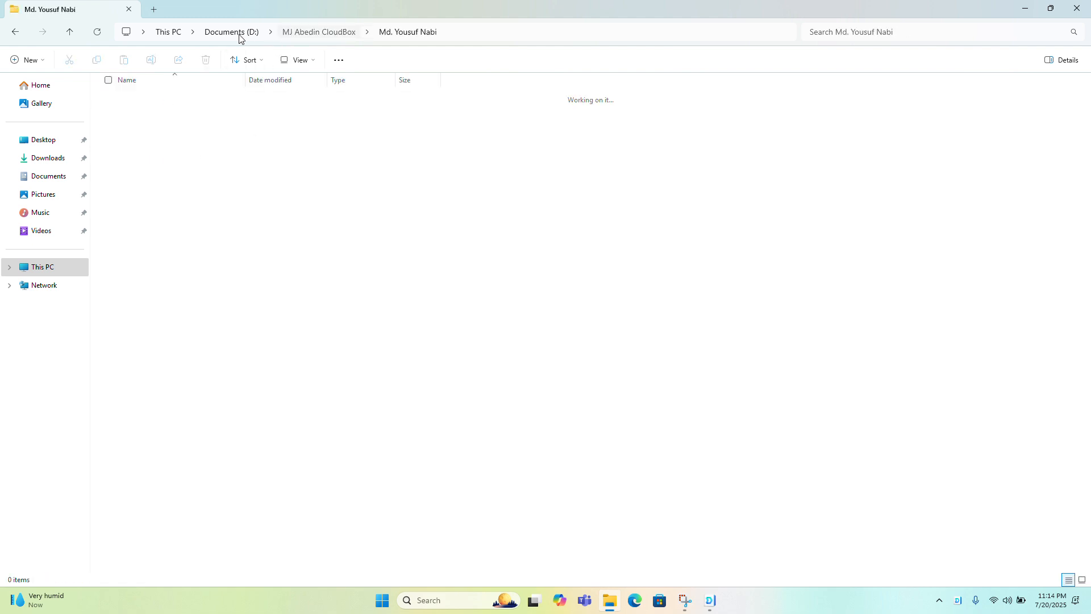
click(238, 33)
click(254, 149)
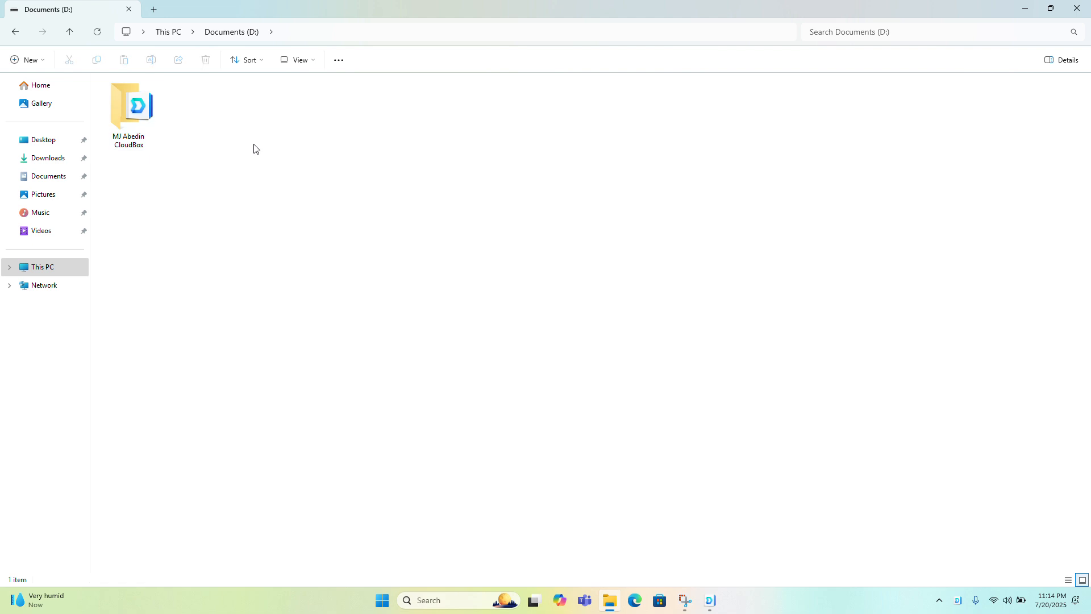
click(1076, 8)
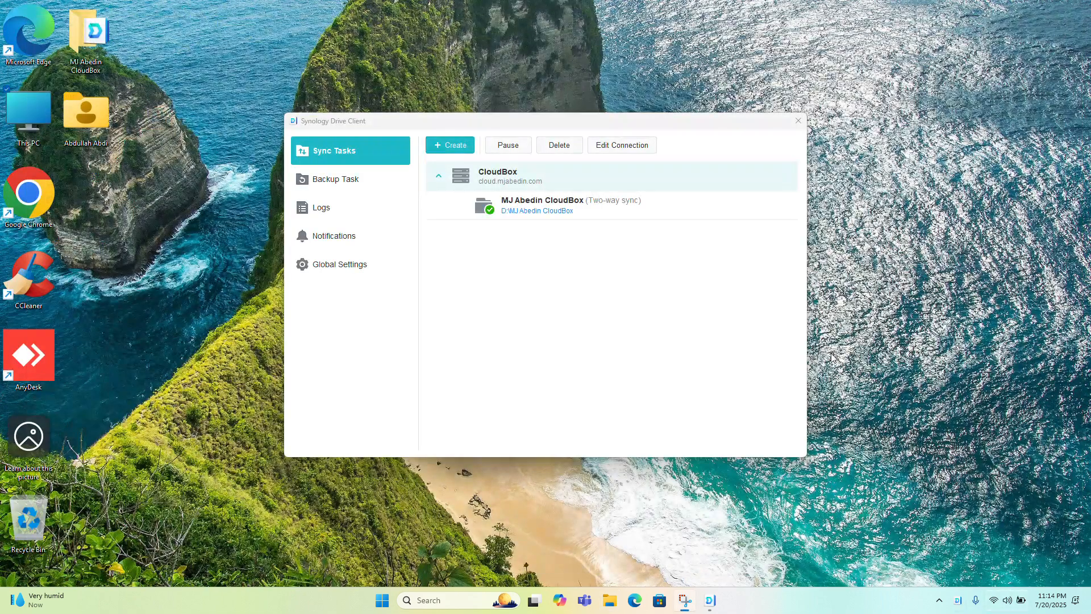
click(798, 121)
click(962, 597)
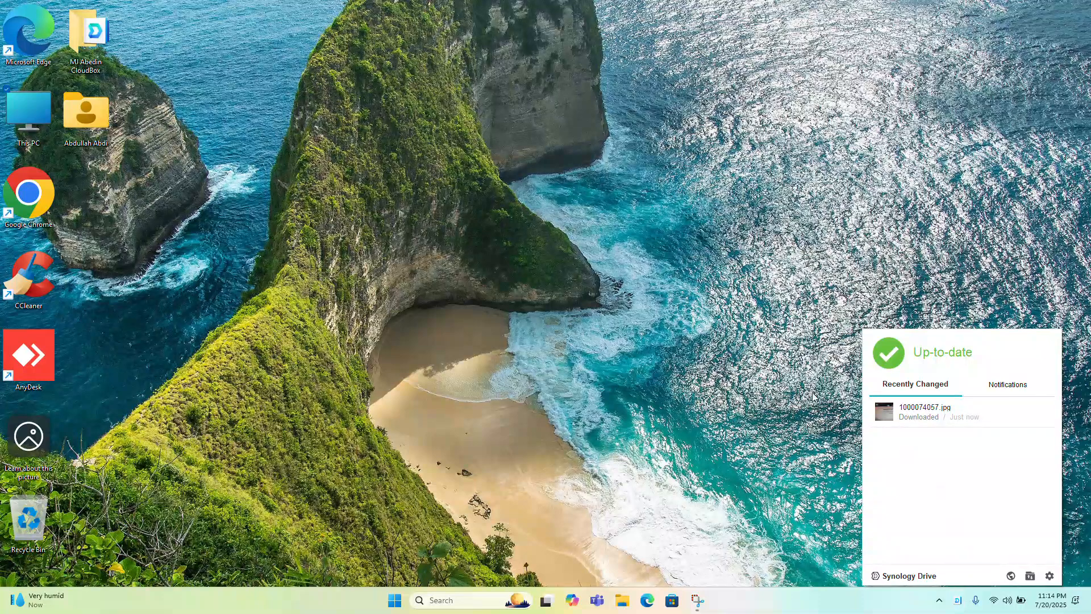
double_click(24, 107)
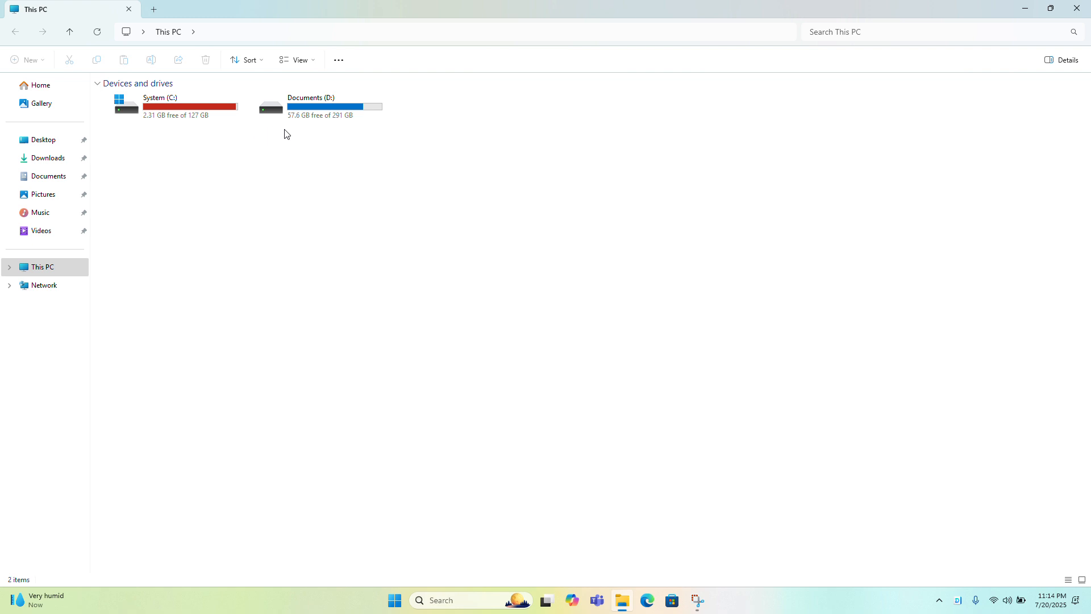
click(316, 115)
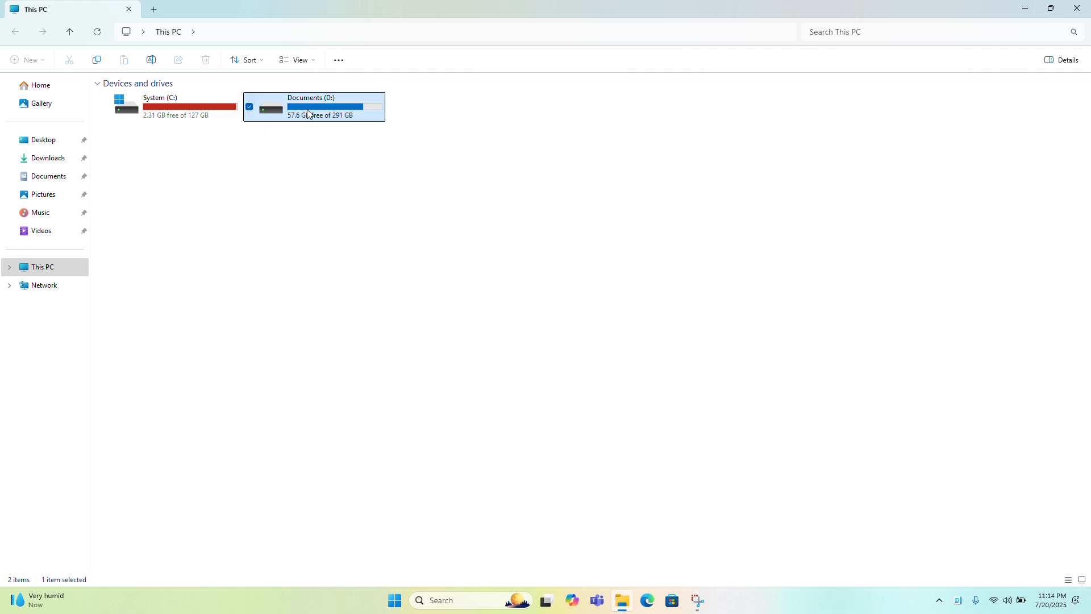
double_click(306, 107)
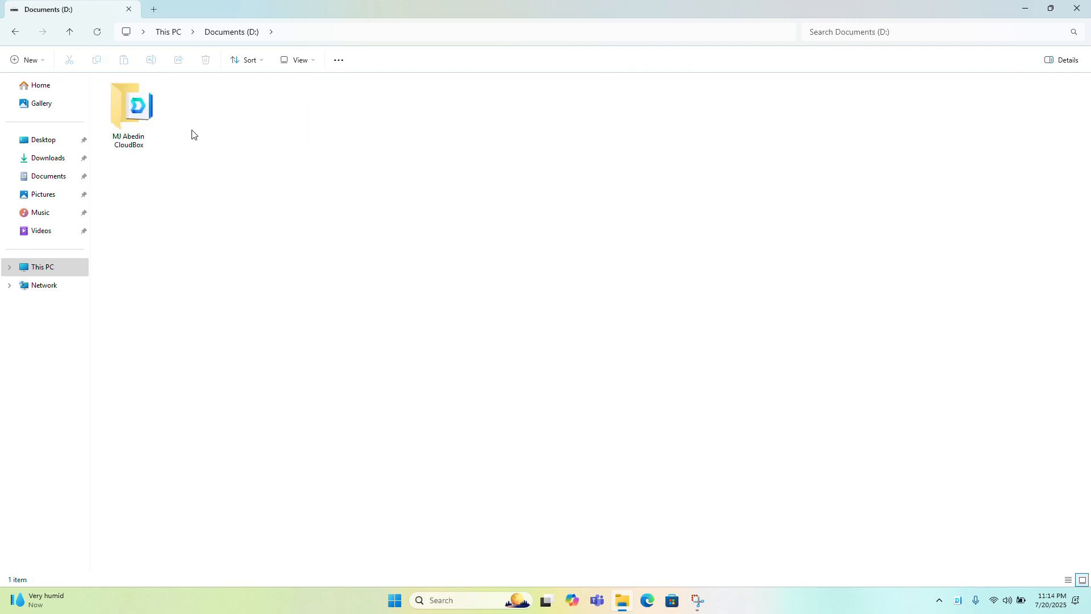
double_click(138, 109)
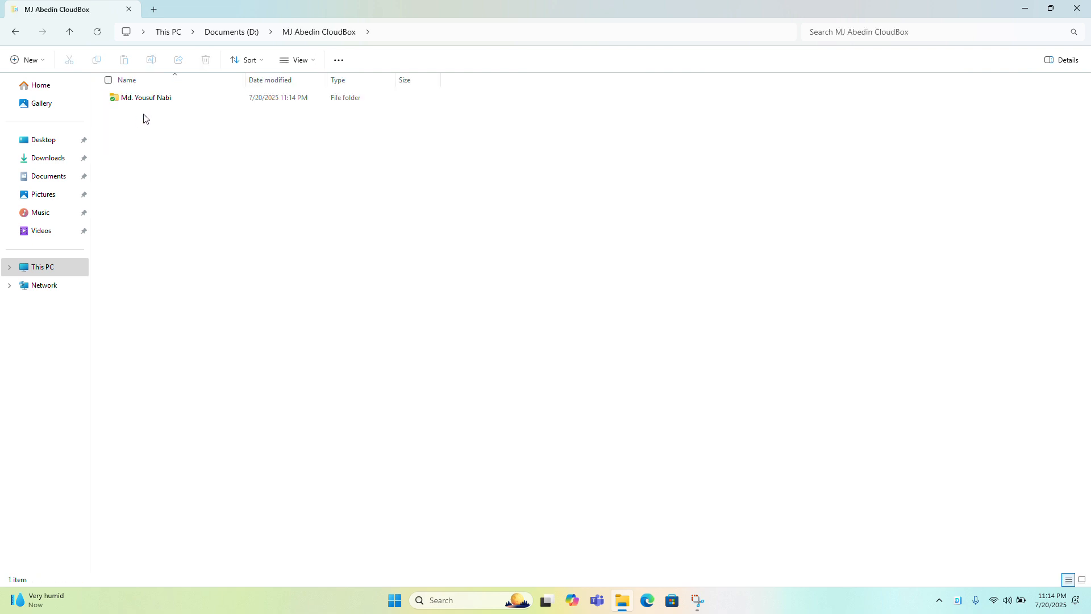
double_click(136, 98)
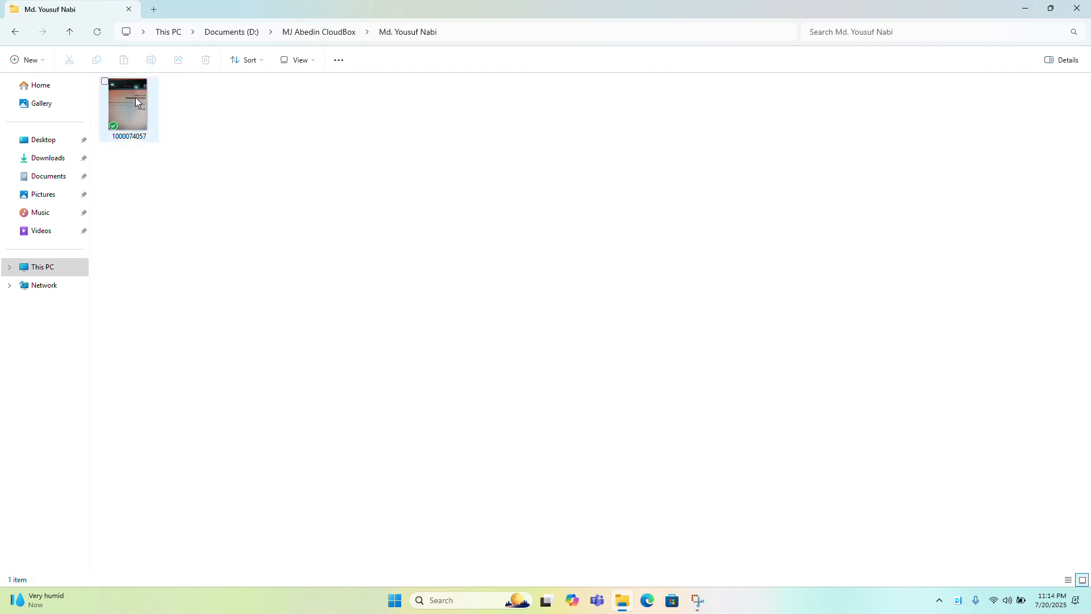
click(132, 110)
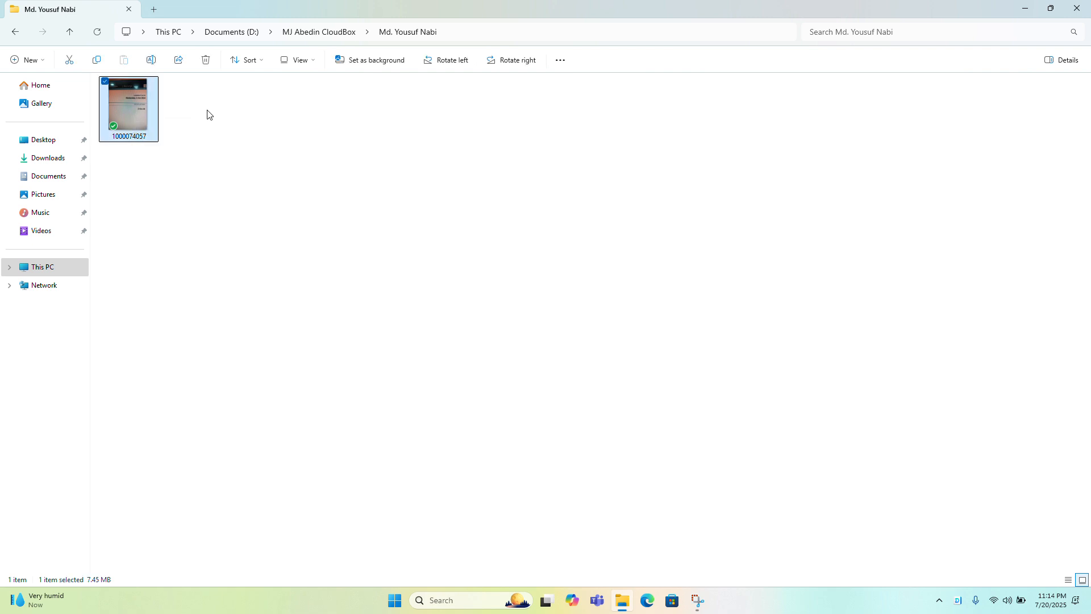
click(1076, 8)
Review the Recently Changed list again, browse the CloudBox folder and its personal subfolder on D:, and close File Explorer
click(958, 600)
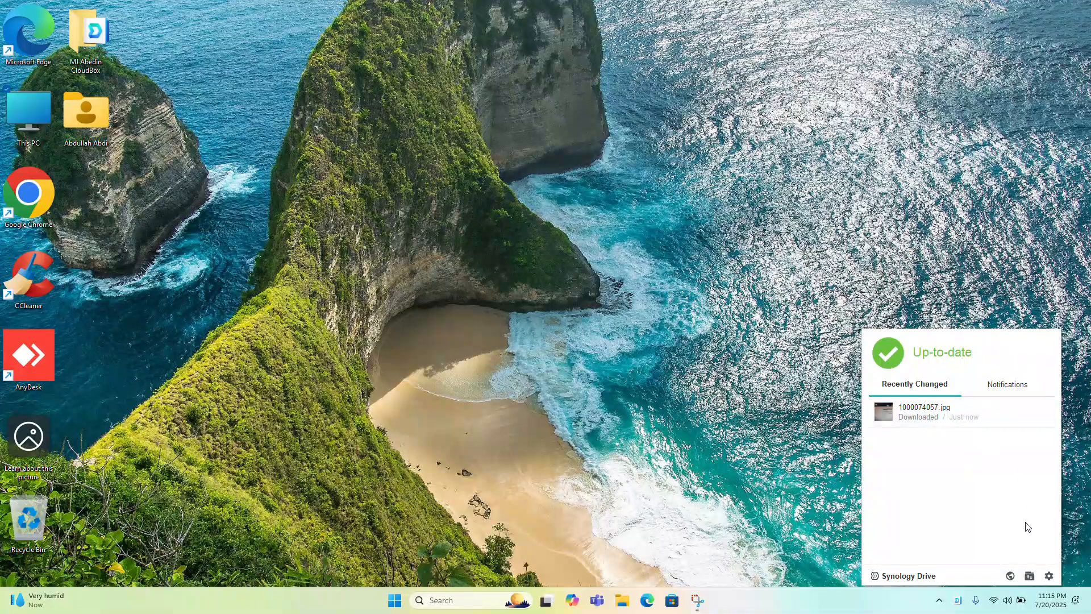
click(428, 237)
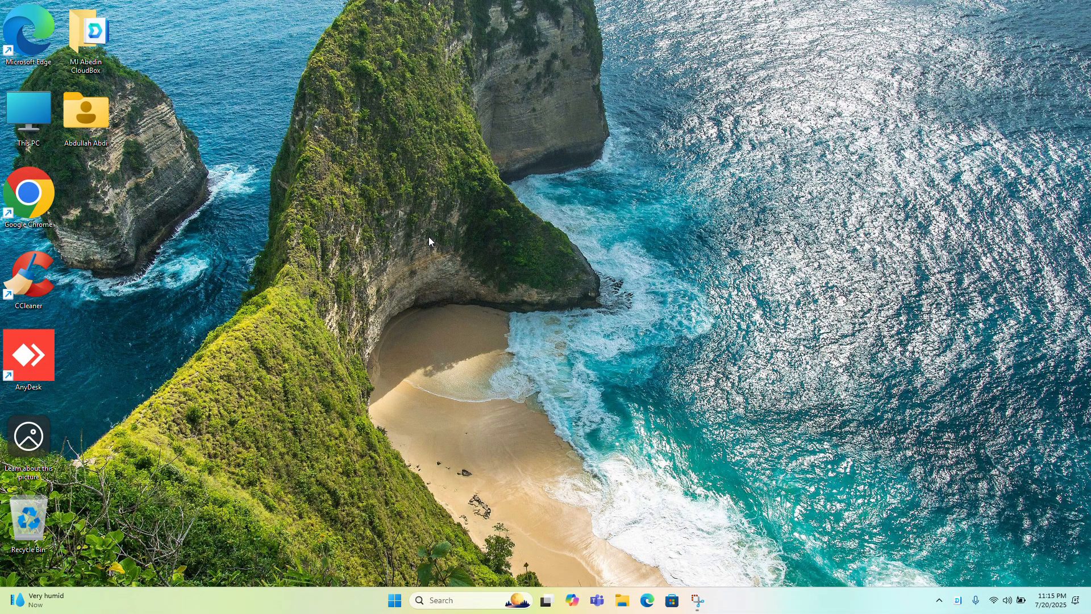
double_click(49, 111)
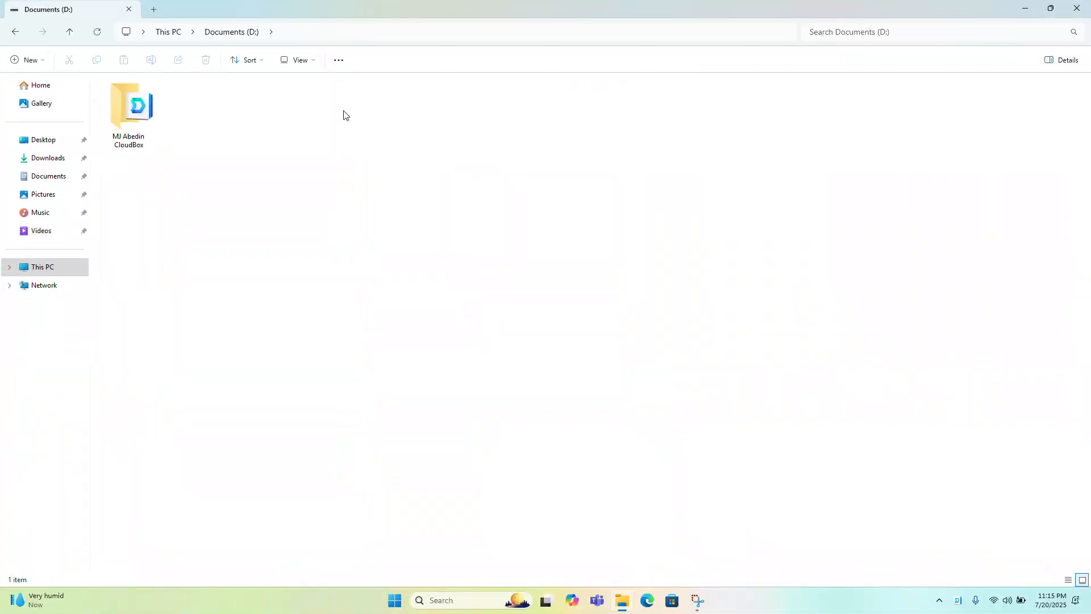
double_click(146, 114)
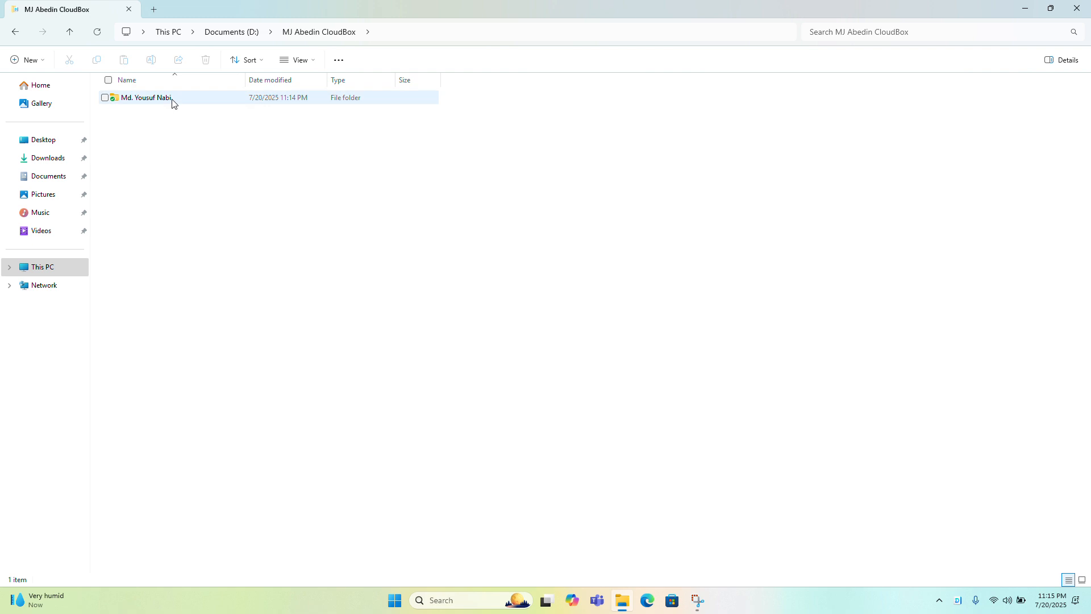
double_click(170, 101)
key(alt+Up)
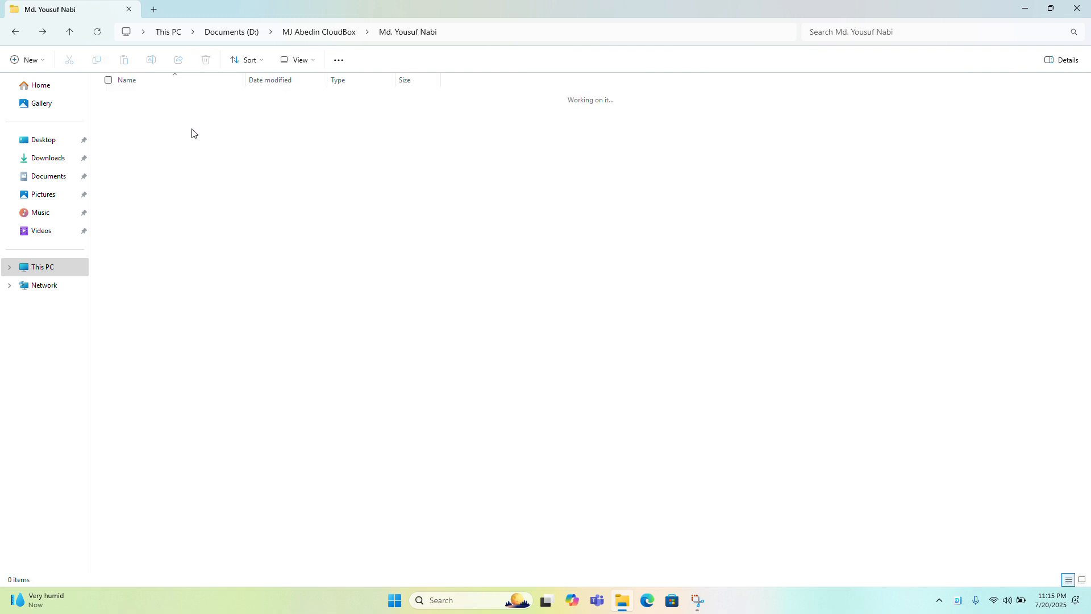
click(1076, 9)
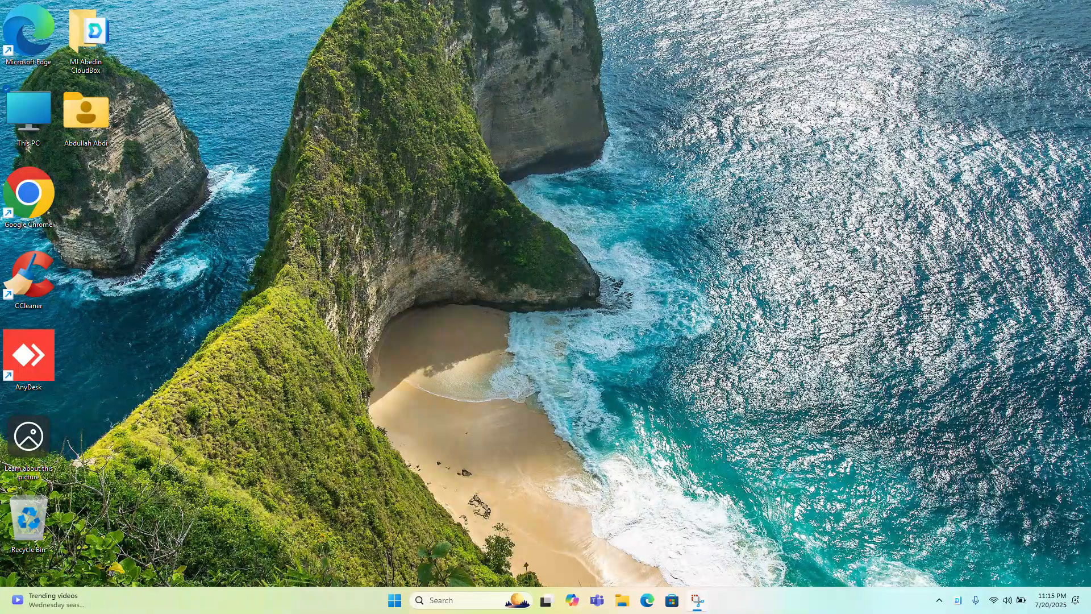
Open the sync client's settings and edit the CloudBox server connection, bringing up its "Shared with me" options
click(961, 601)
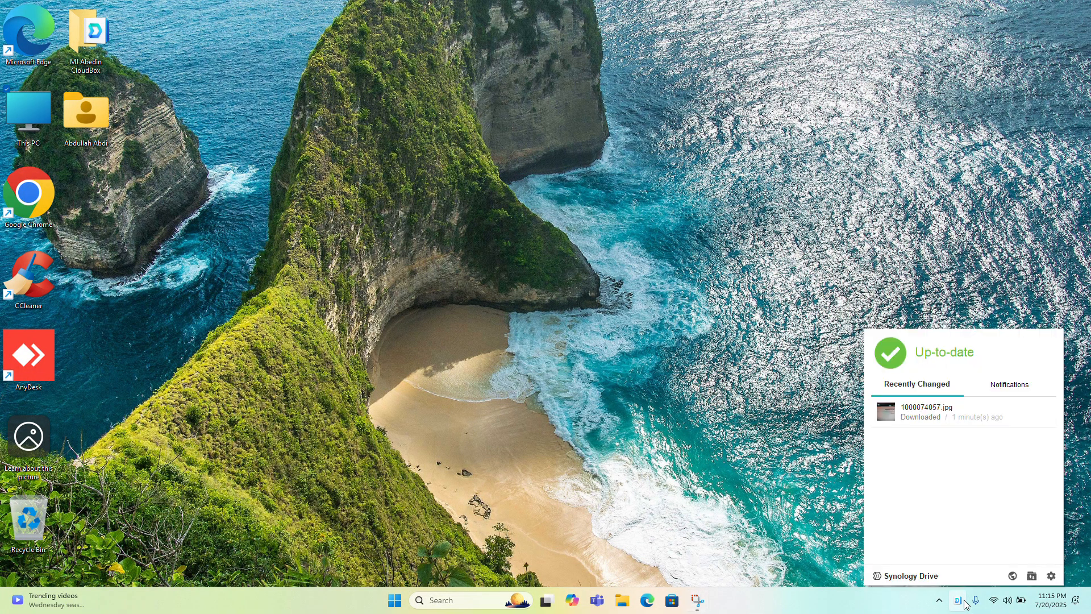
click(1051, 576)
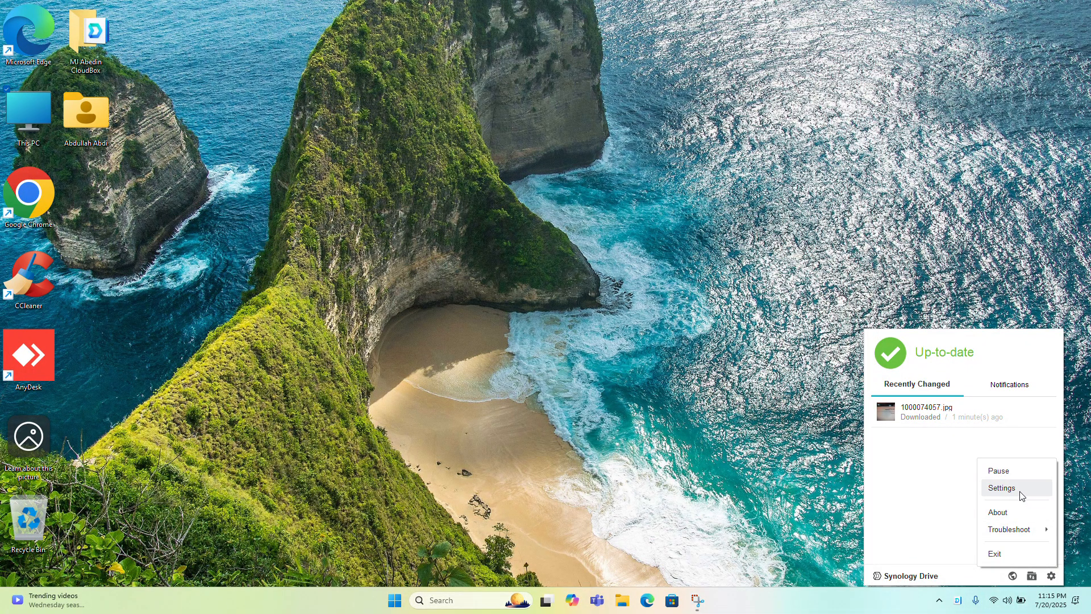
click(1001, 488)
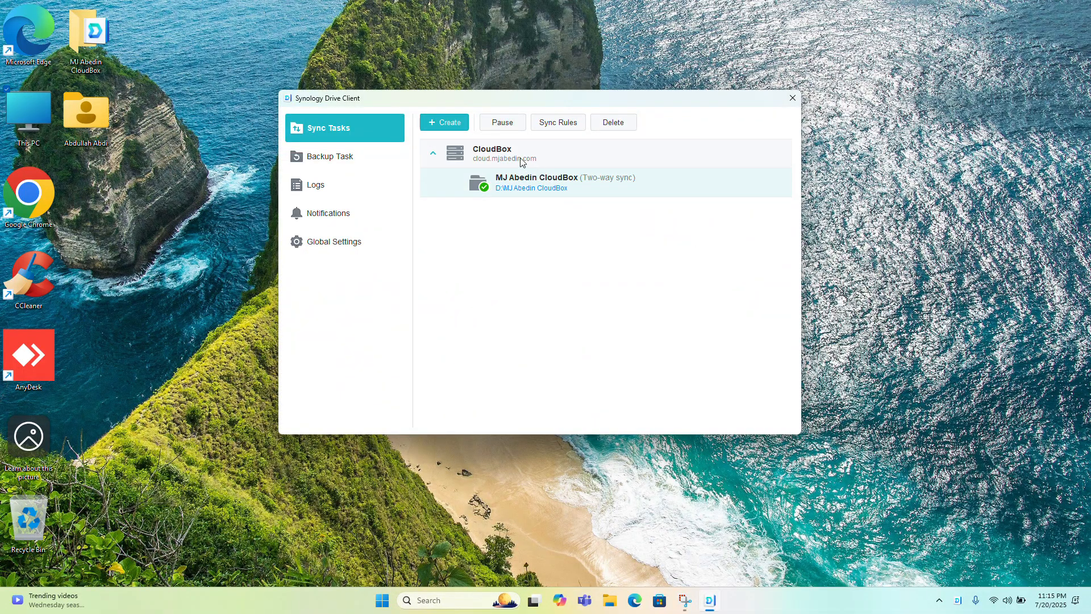
click(501, 156)
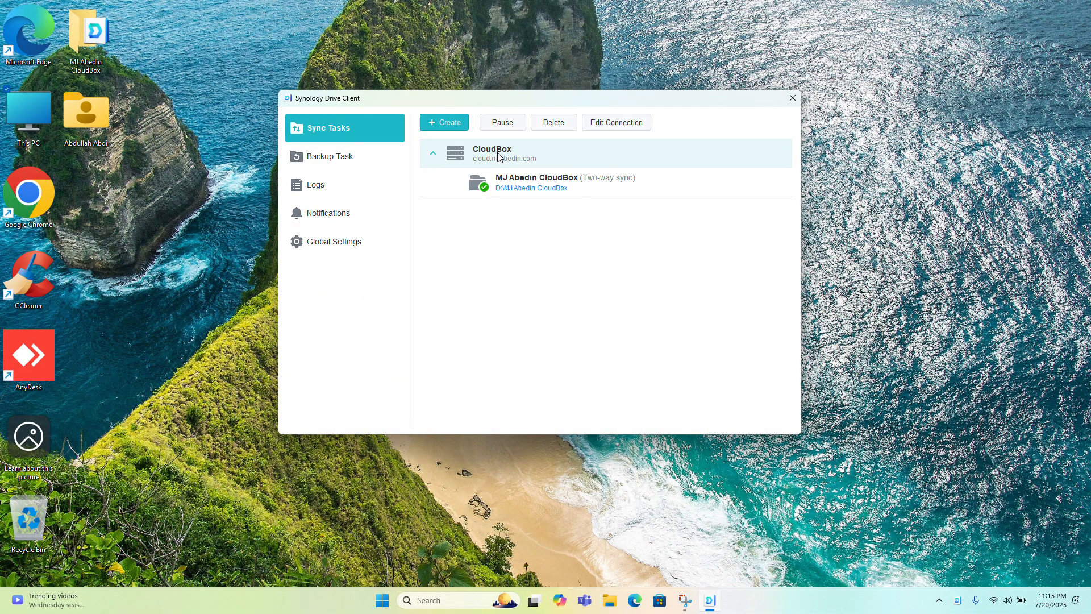
click(612, 131)
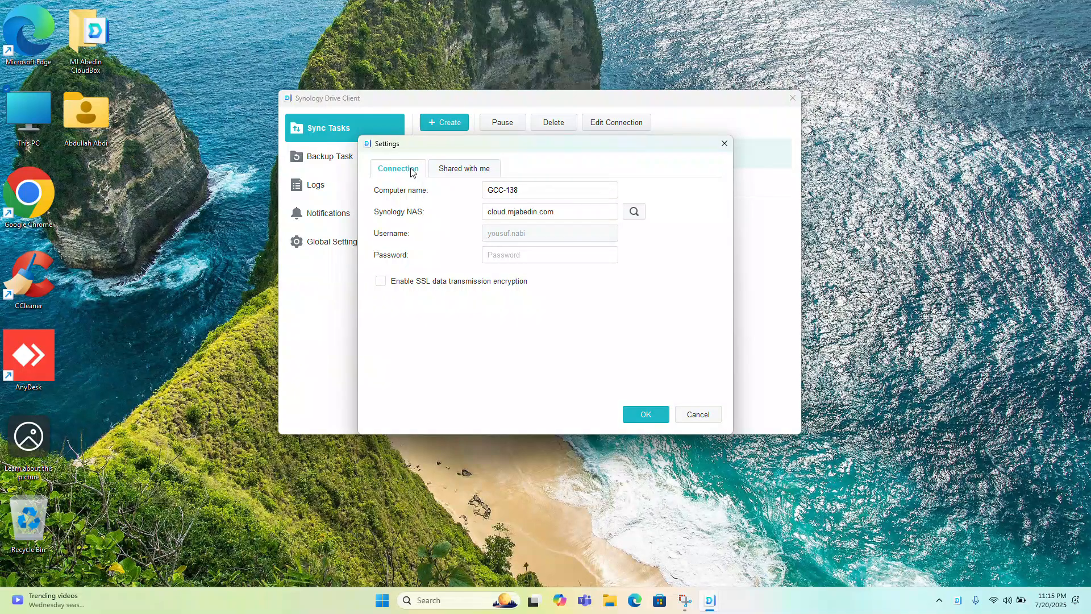
click(454, 170)
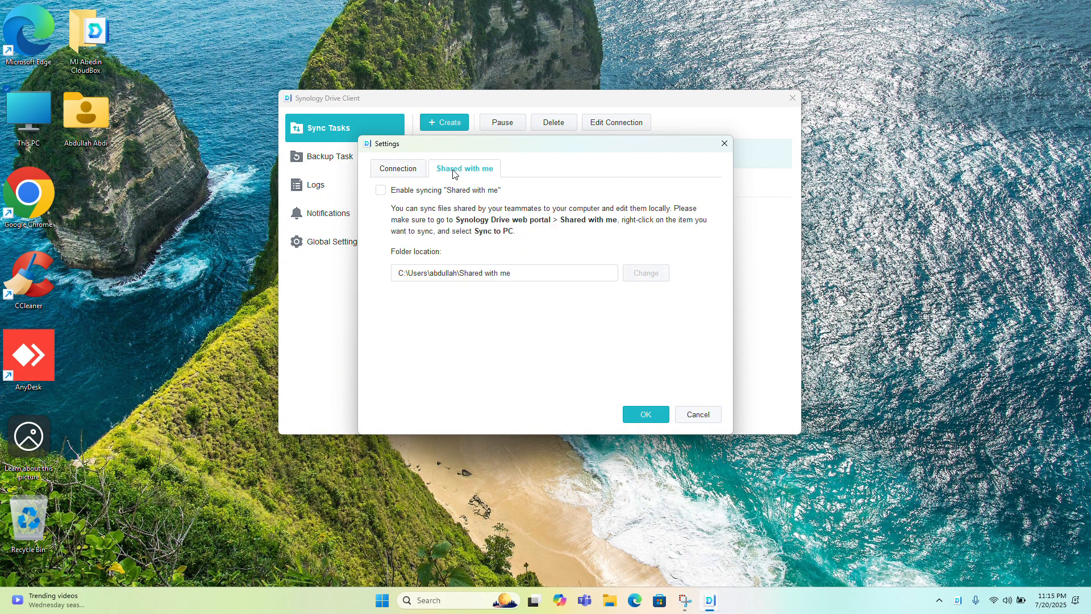
Enable syncing "Shared with me" to a new "Shared with me" folder on D:, save the connection settings and close the client
click(416, 193)
click(646, 273)
scroll(524, 275, down, 3)
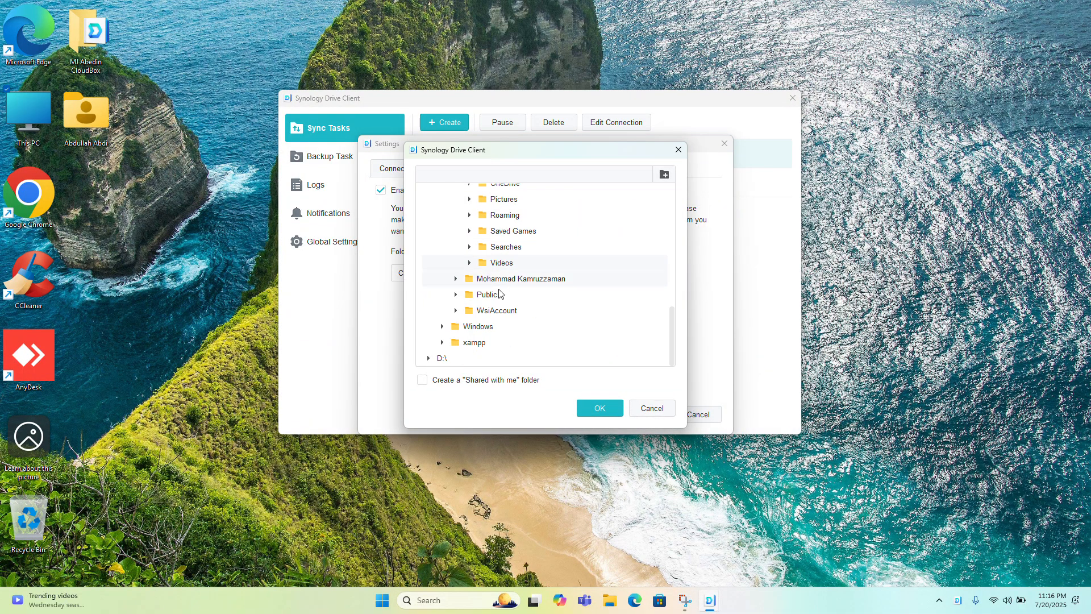
click(429, 358)
click(438, 344)
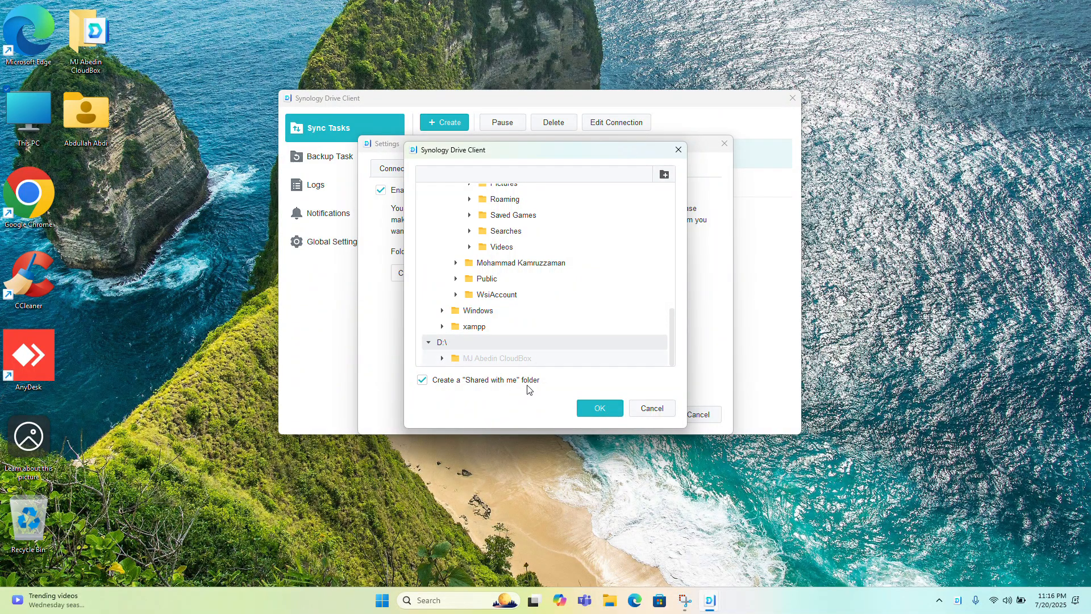
click(596, 417)
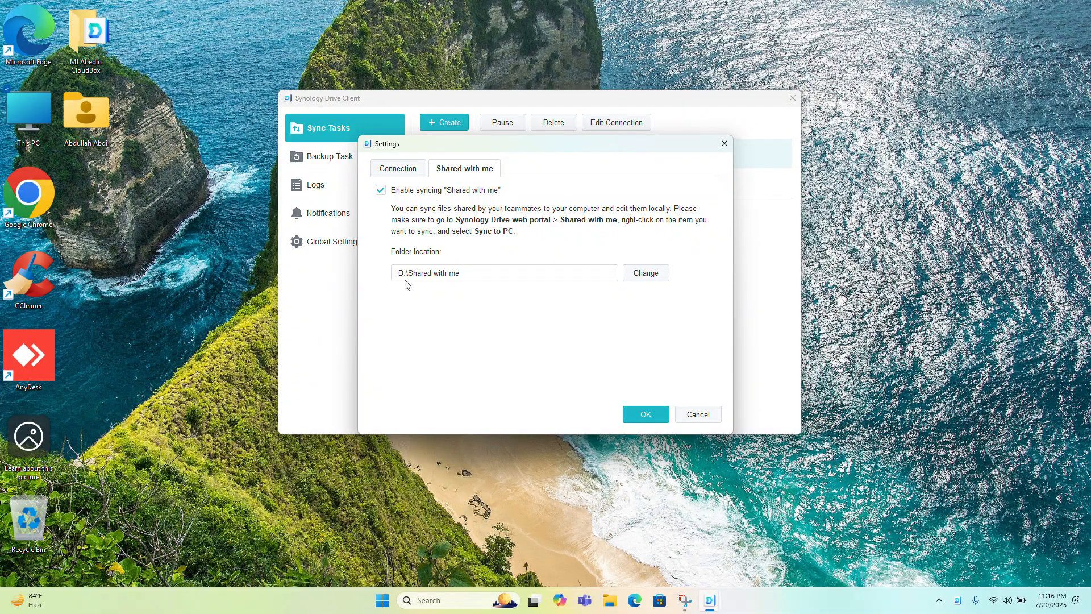
click(651, 415)
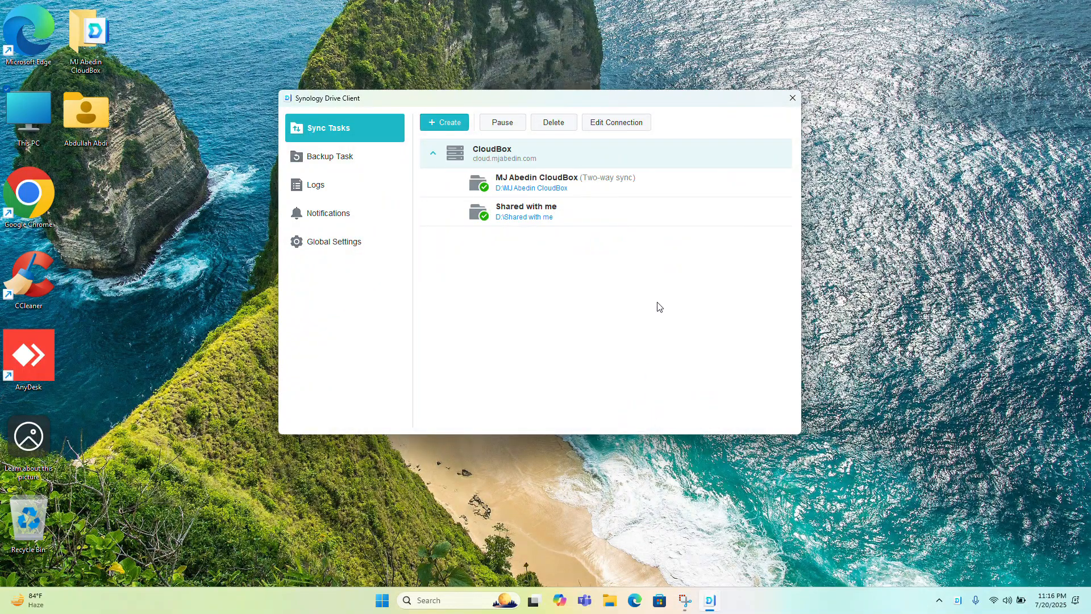
click(793, 97)
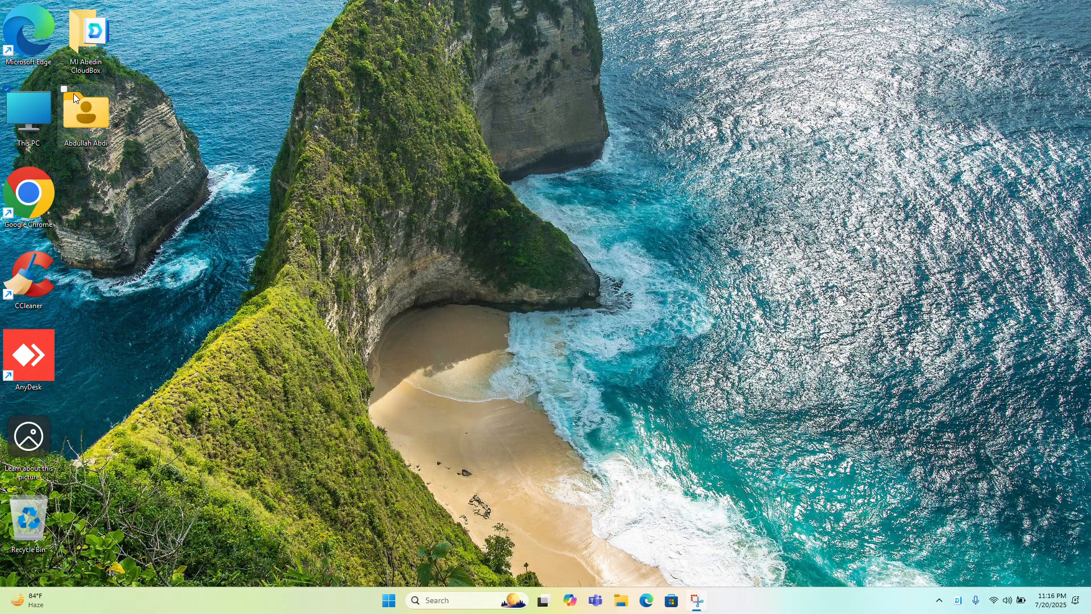
Browse the CloudBox folder on the D: drive and return to the drive's root
double_click(39, 103)
double_click(351, 114)
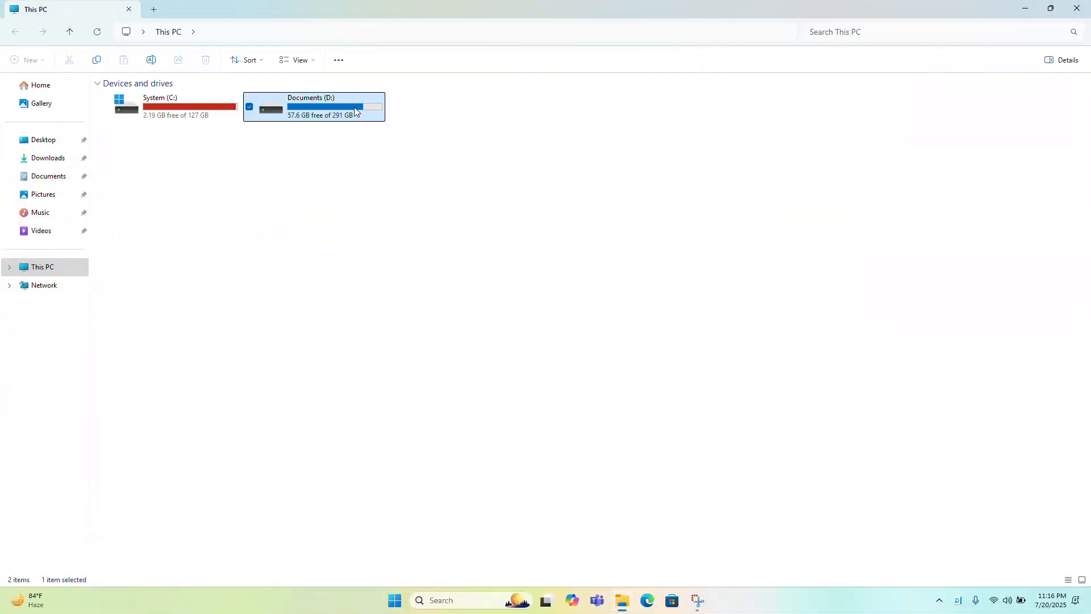
click(142, 146)
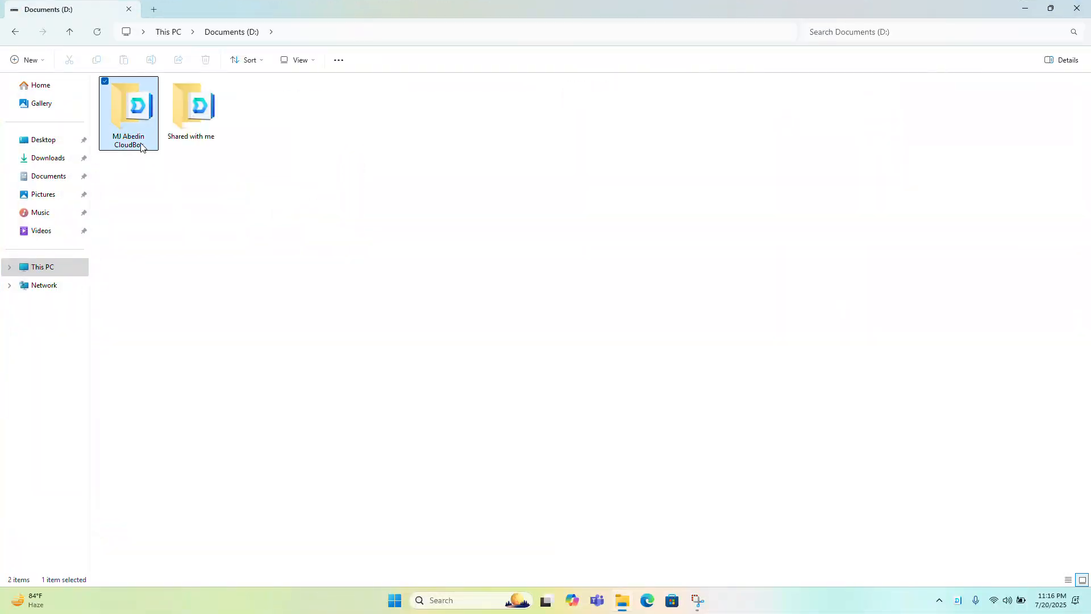
double_click(142, 146)
double_click(161, 101)
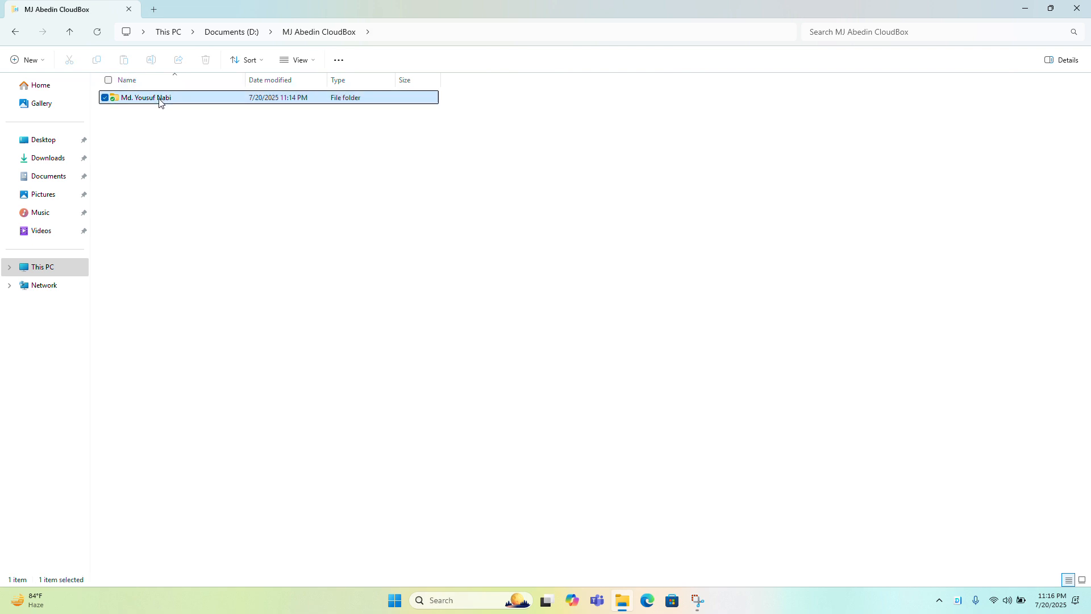
click(224, 33)
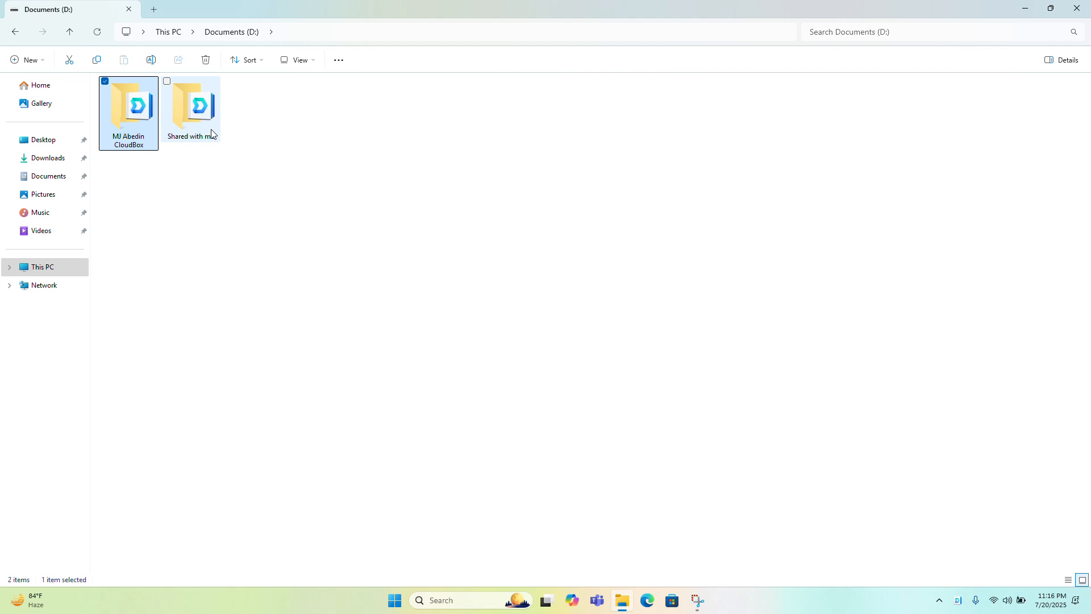
Inspect the "Shared with me" folder on D:, return to the drive's root and view the sync client's Recently Changed list
click(210, 175)
click(204, 142)
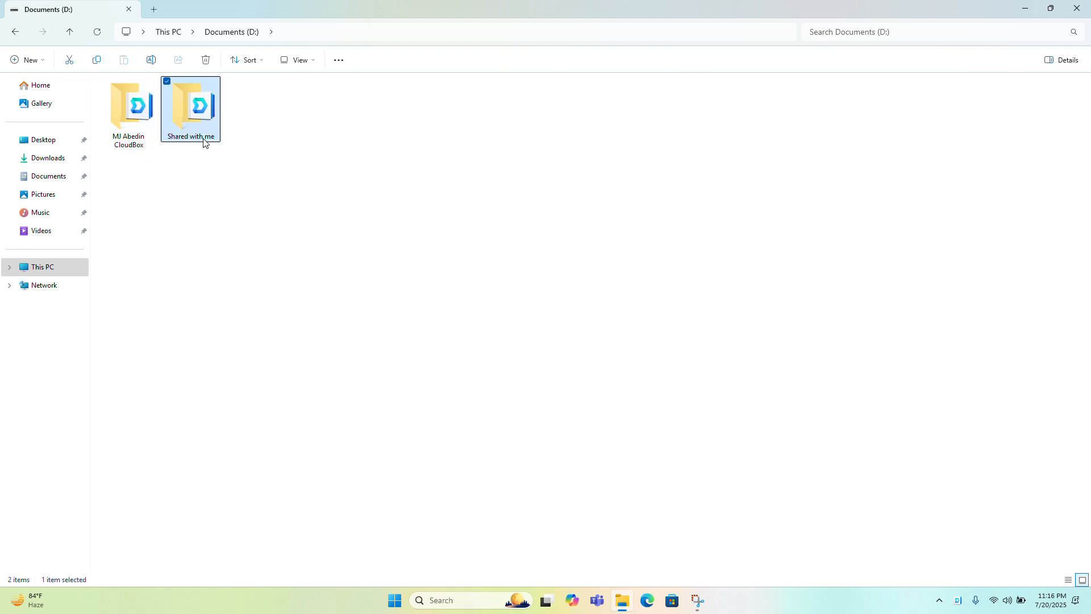
double_click(205, 142)
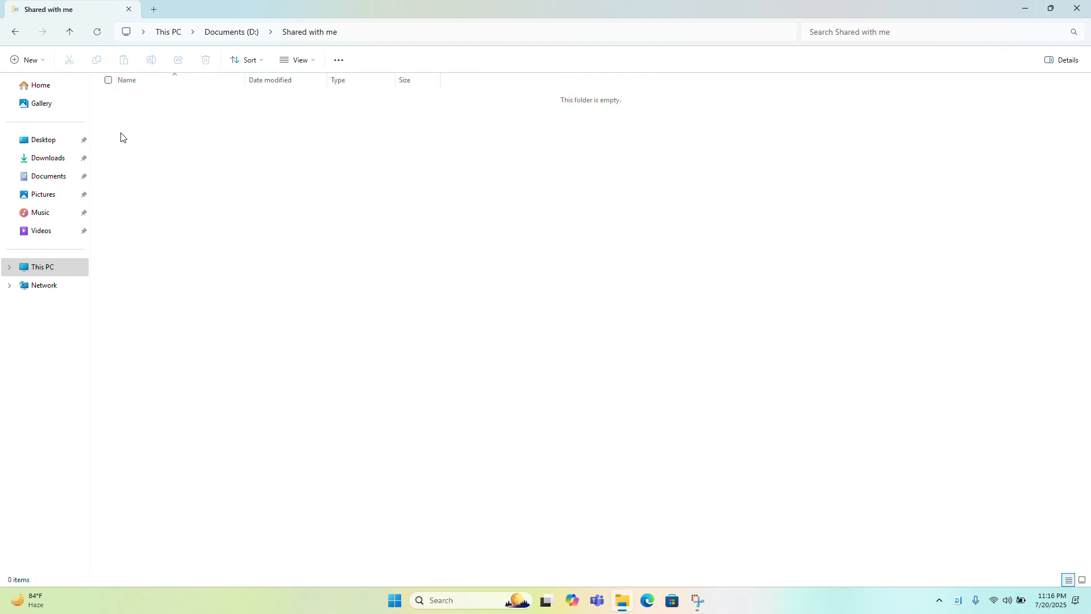
click(232, 32)
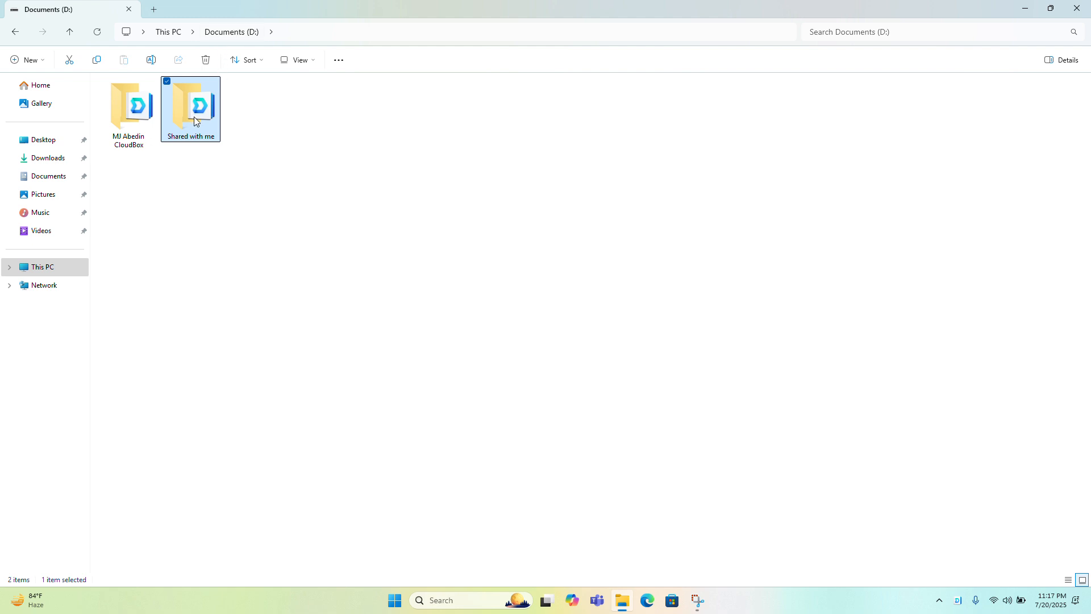
mouse_move(195, 121)
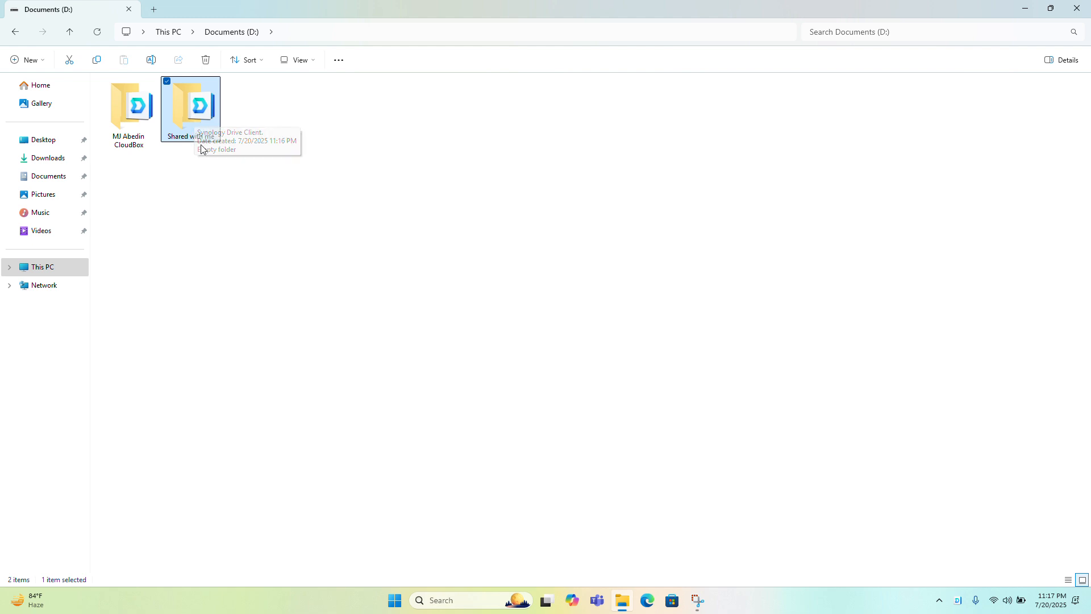
double_click(201, 123)
click(166, 33)
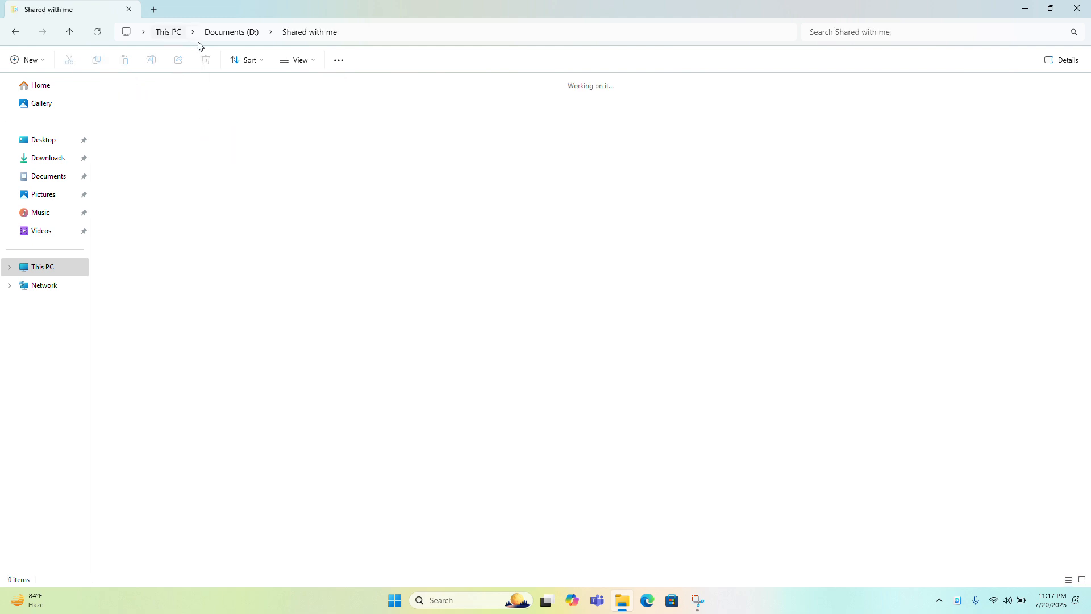
double_click(293, 116)
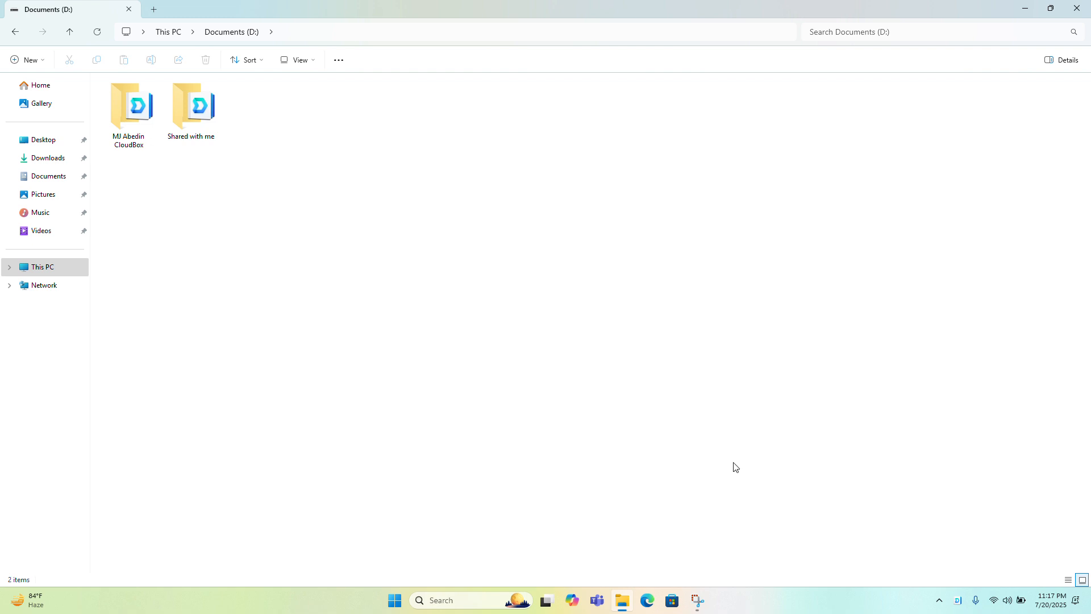
click(958, 602)
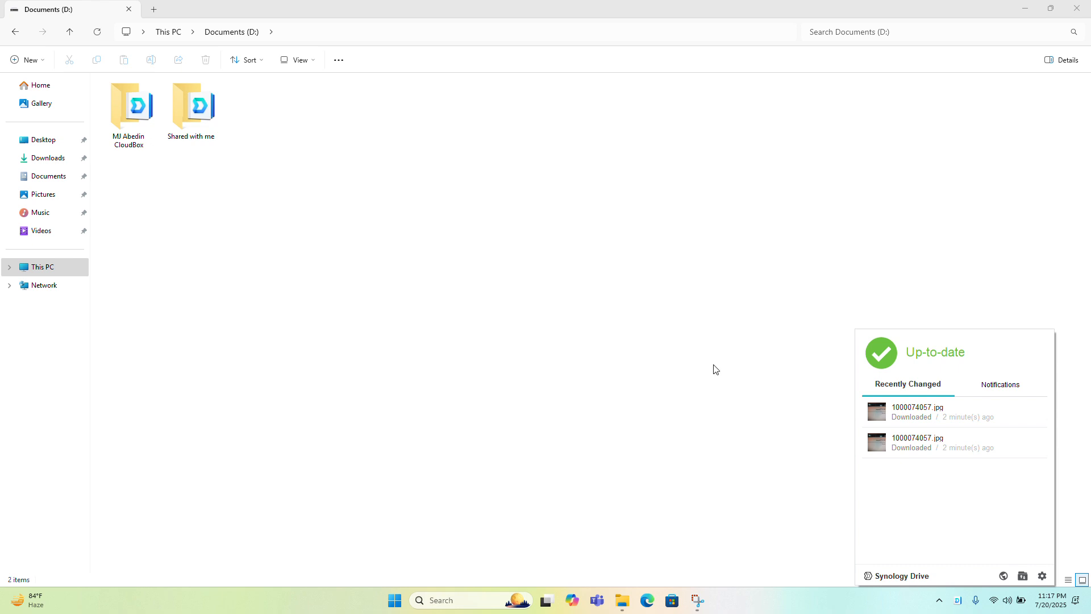
View the sync client's notifications, then inspect the "Shared with me" folder on D: and return to the drive's root
click(486, 25)
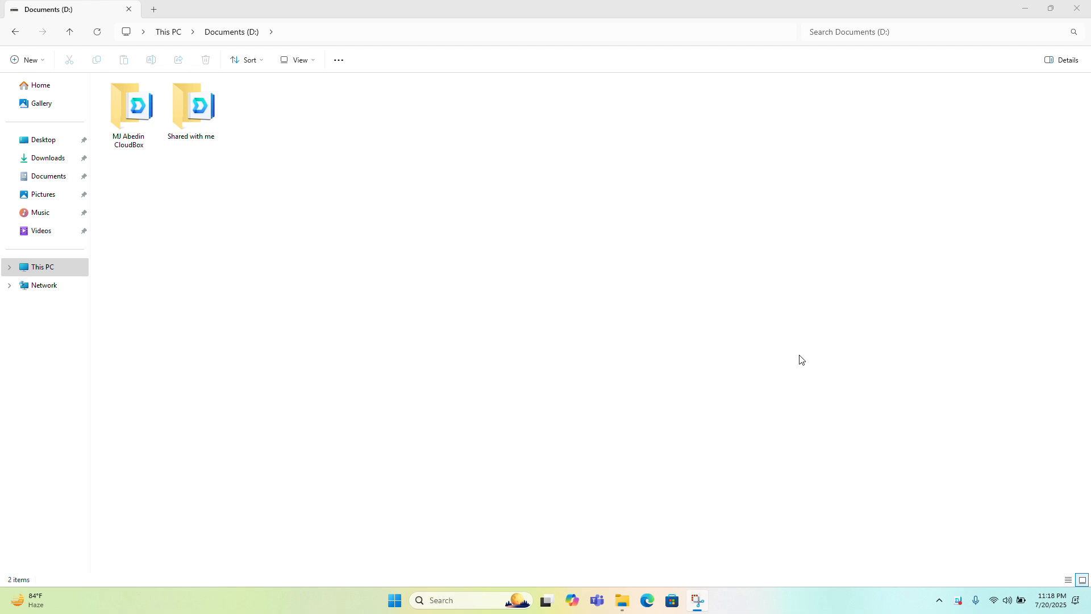
click(962, 606)
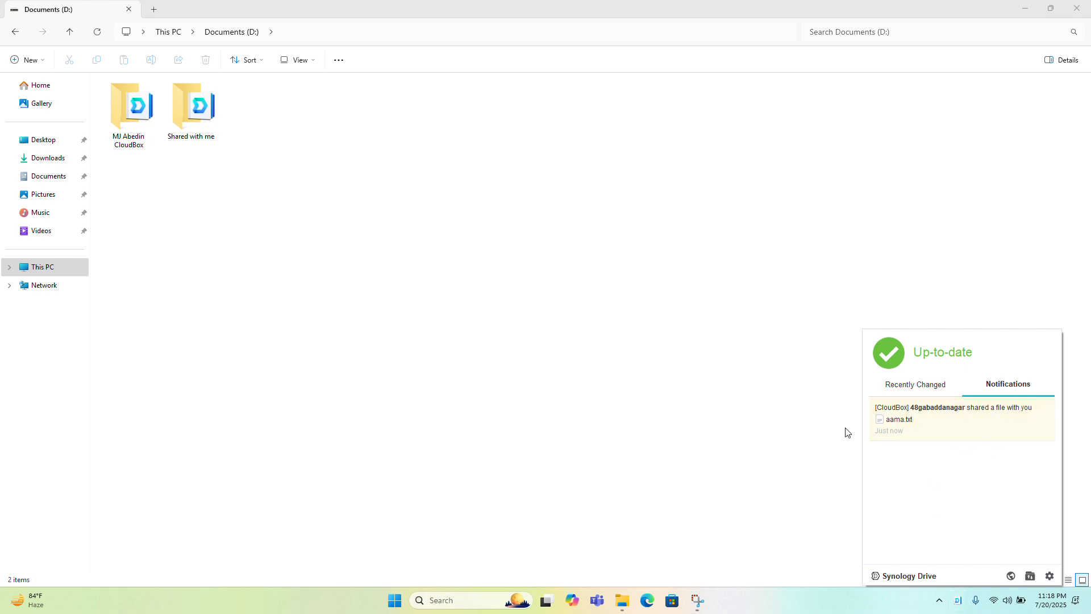
double_click(206, 116)
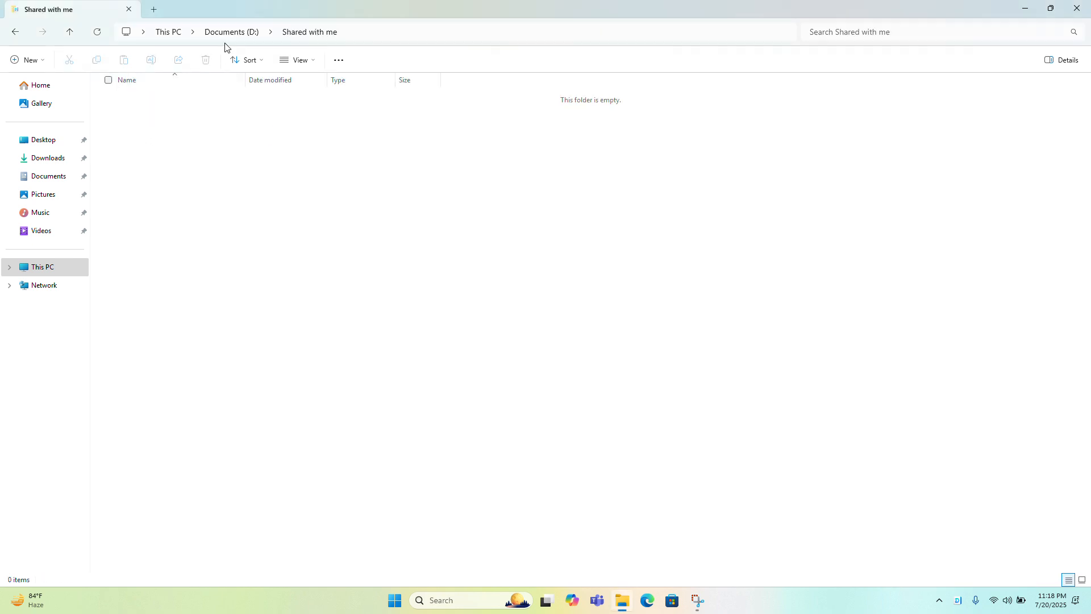
click(235, 39)
click(236, 38)
click(221, 136)
click(13, 32)
Sync the newly shared file aama.txt from its notification in the sync client
click(958, 600)
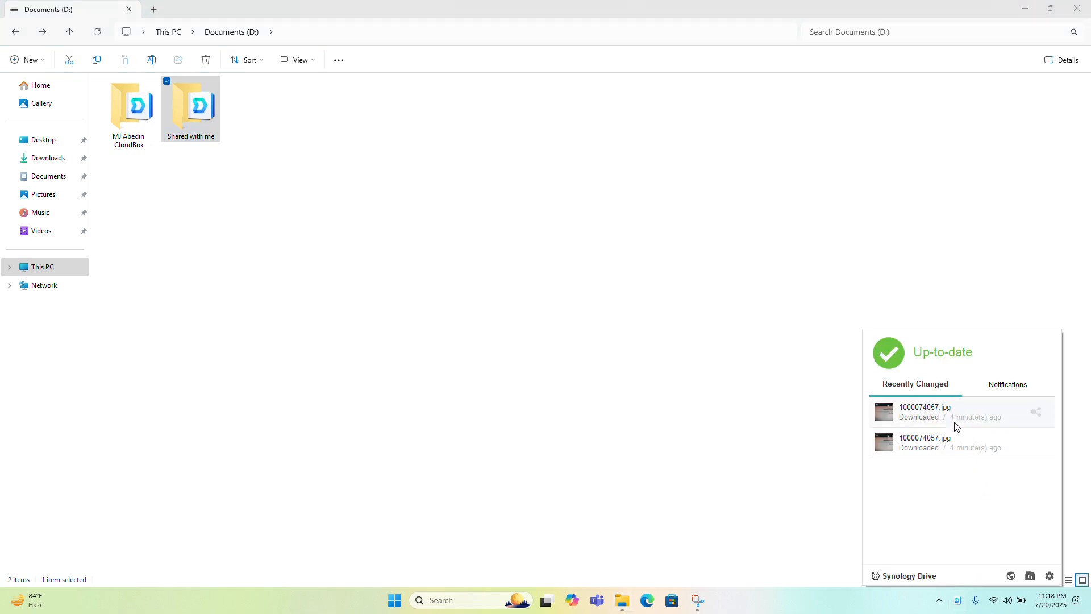
click(1011, 384)
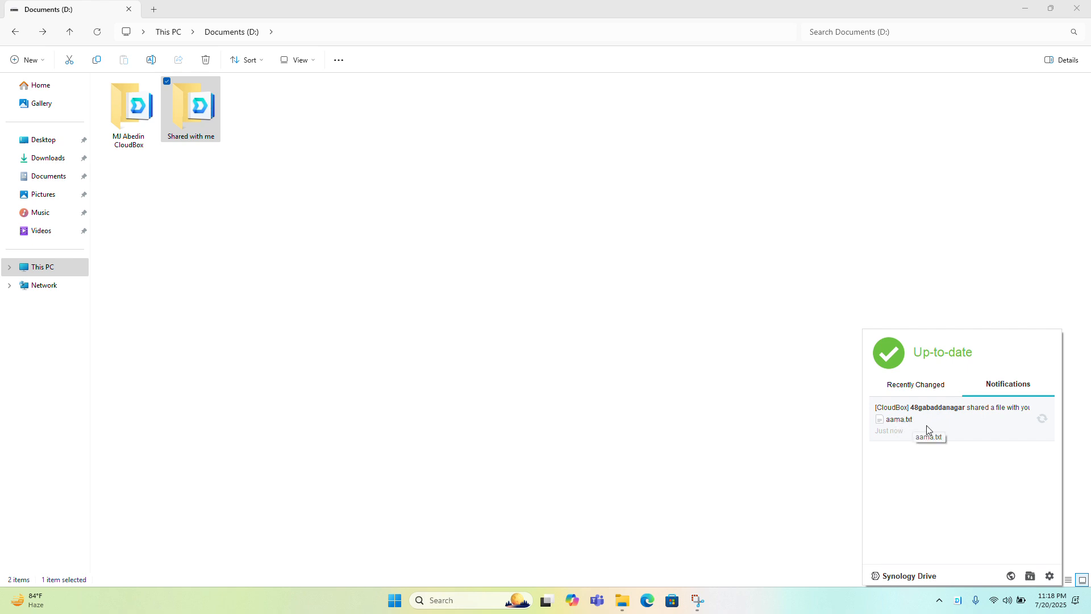
click(1042, 420)
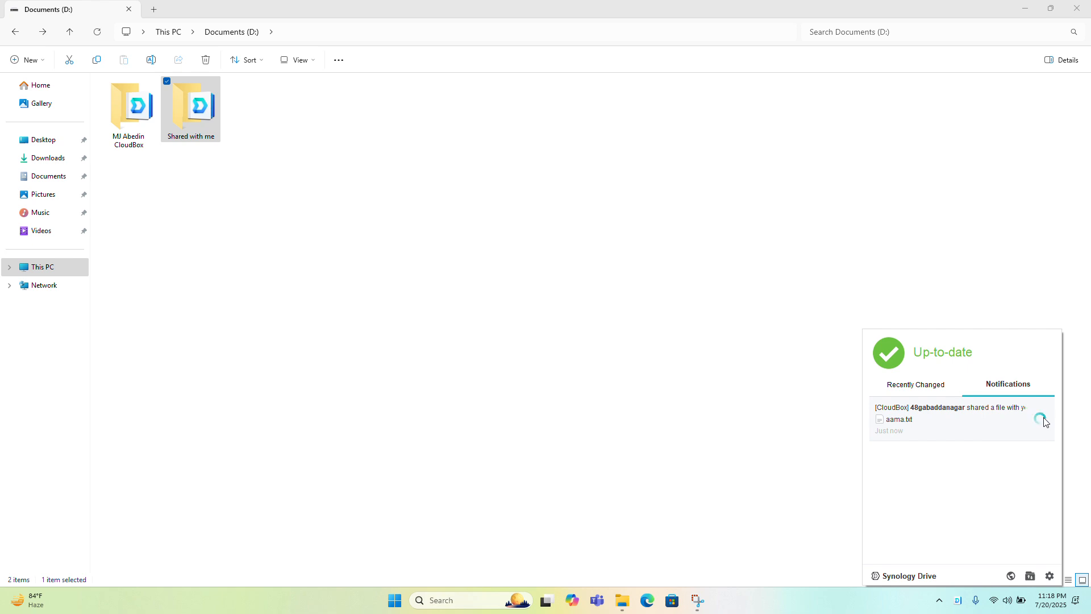
Check the "Shared with me" folder on D: and the client's Recently Changed list for aama.txt, returning to the drive's root
click(336, 245)
double_click(209, 117)
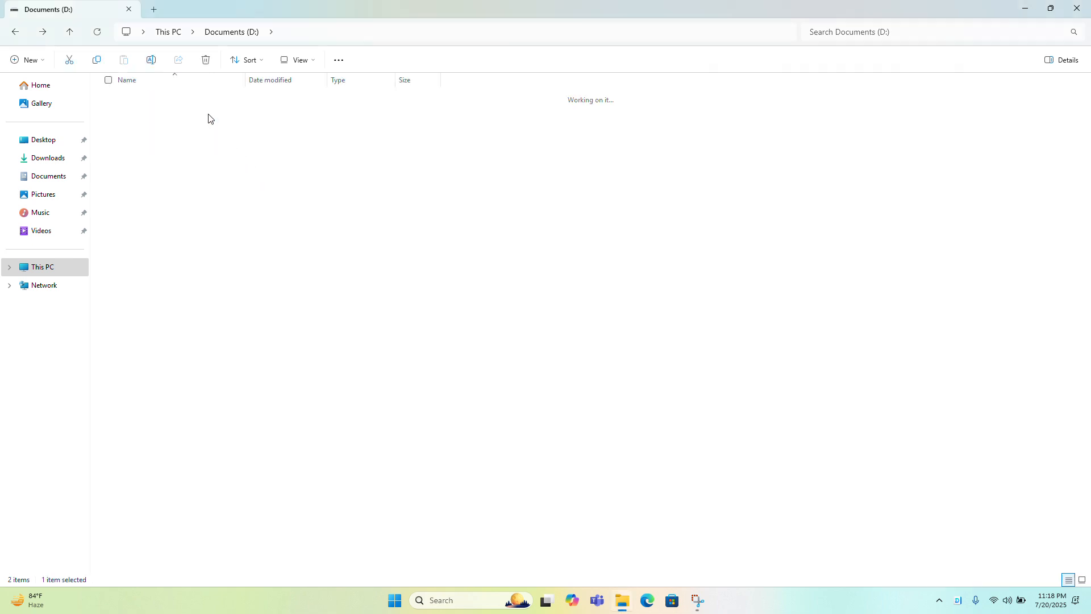
click(960, 601)
click(988, 384)
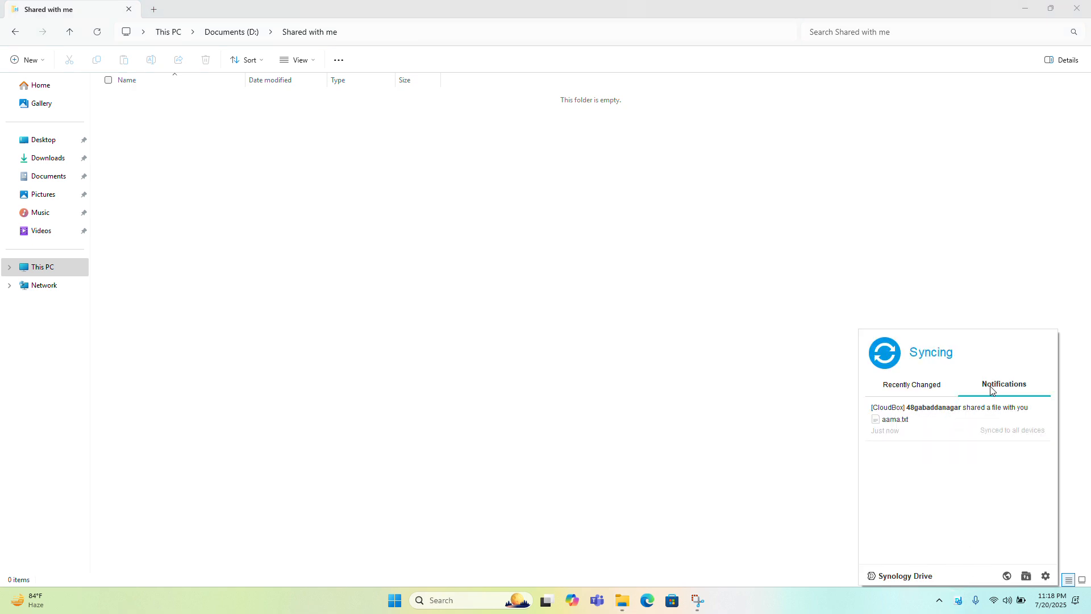
click(941, 389)
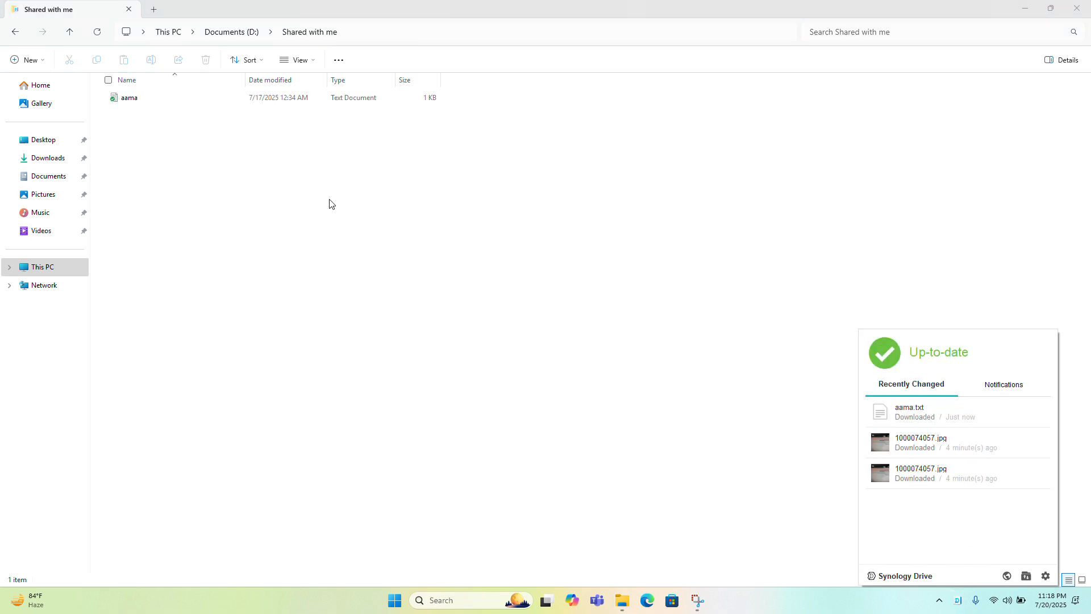
click(127, 100)
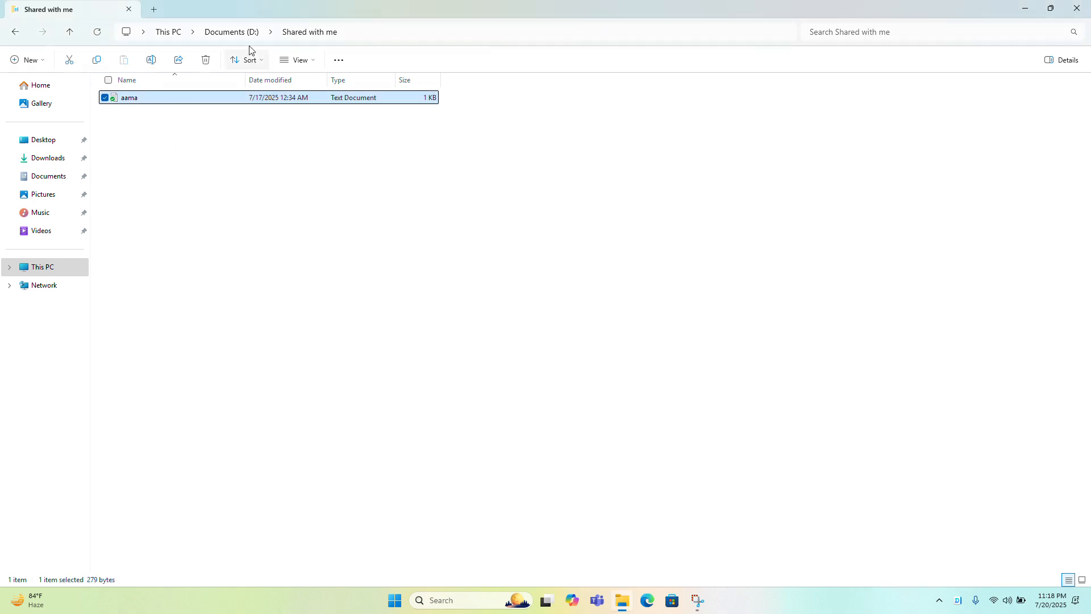
click(233, 32)
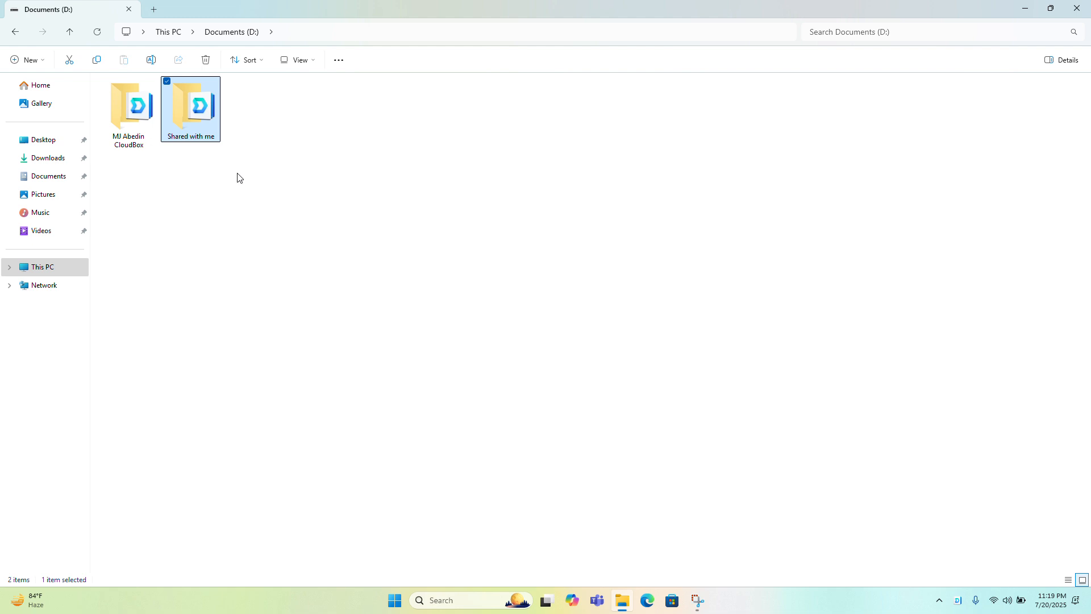
Browse the CloudBox folder's subfolder and the "Shared with me" folder on D:, and close the file window
double_click(131, 121)
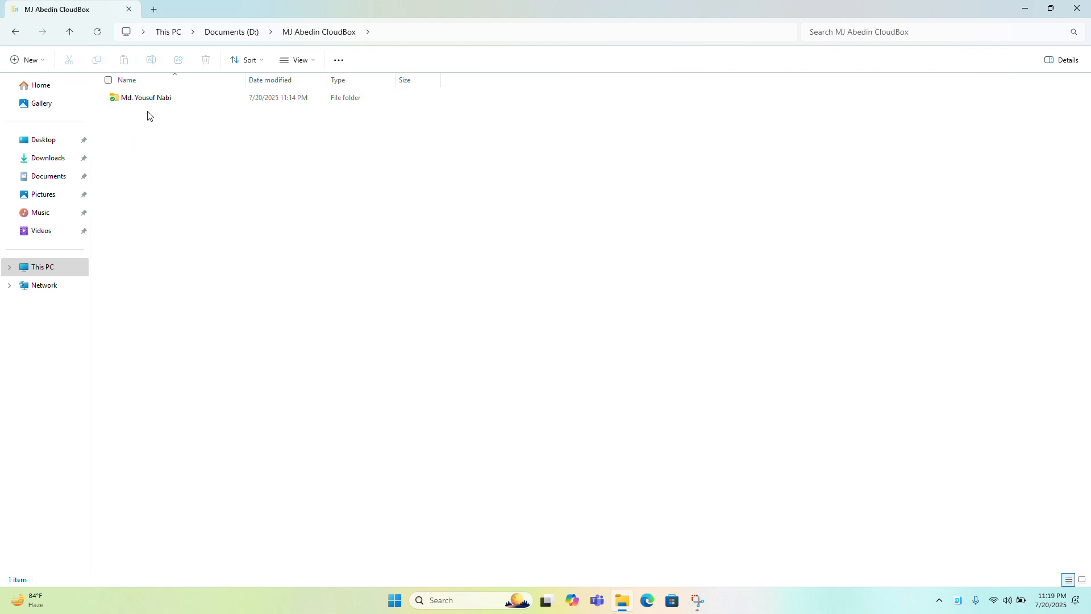
click(150, 102)
double_click(149, 102)
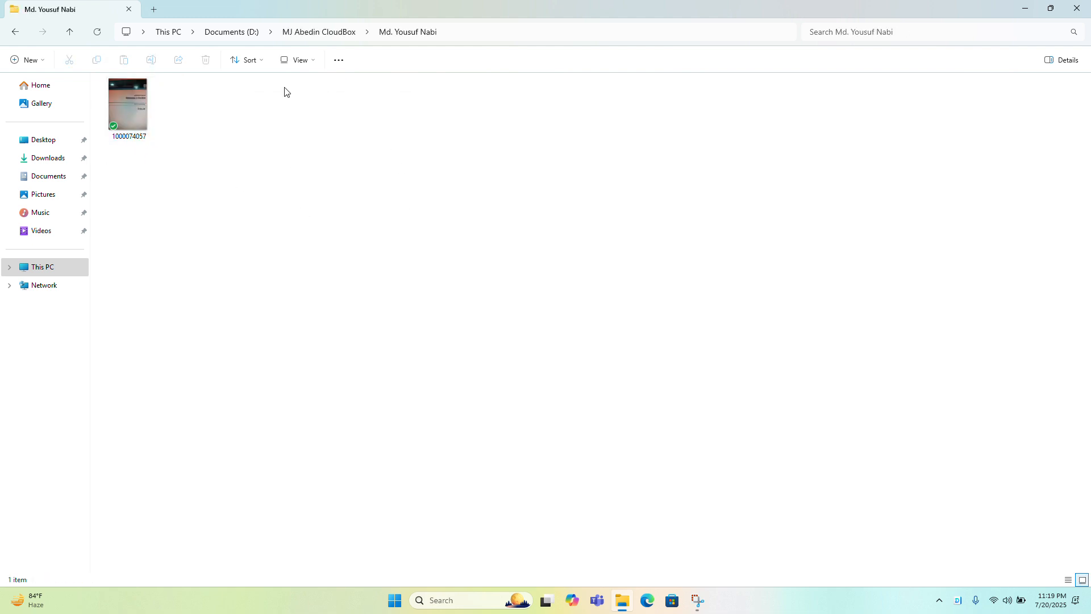
click(254, 34)
click(214, 118)
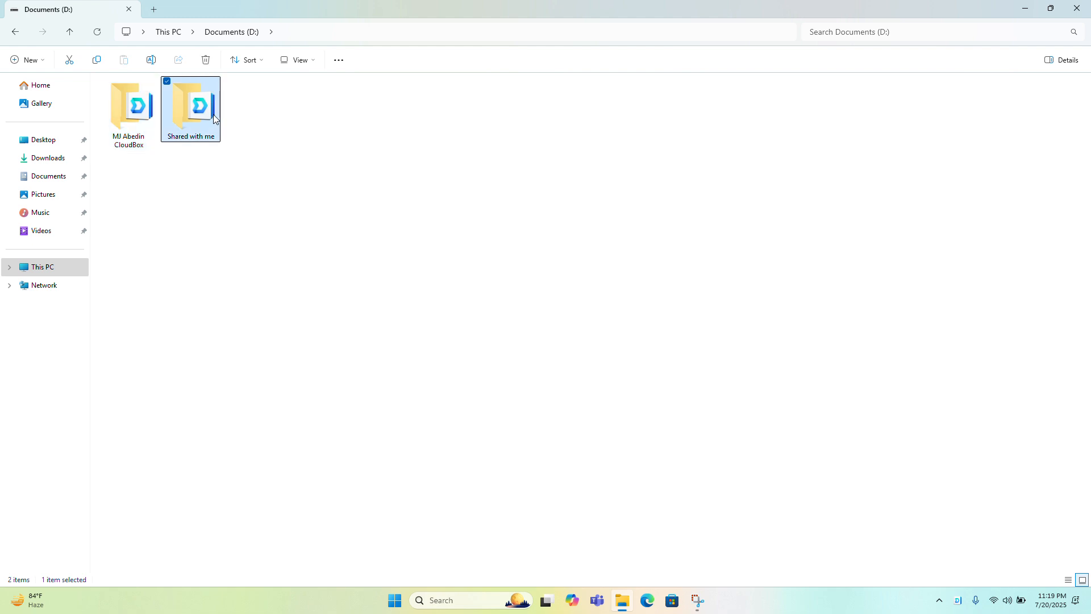
double_click(215, 118)
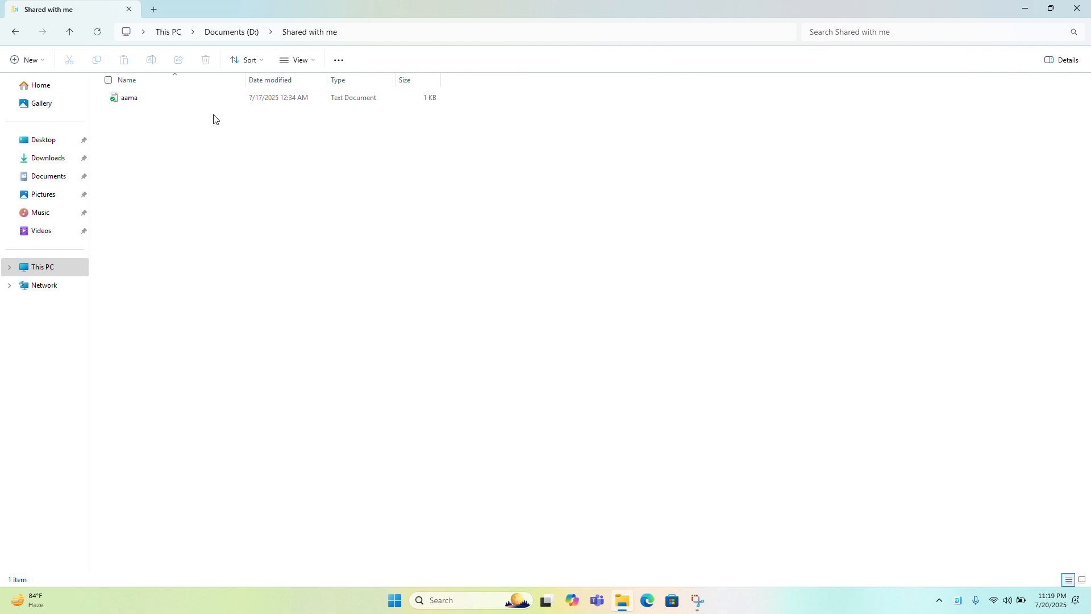
click(229, 33)
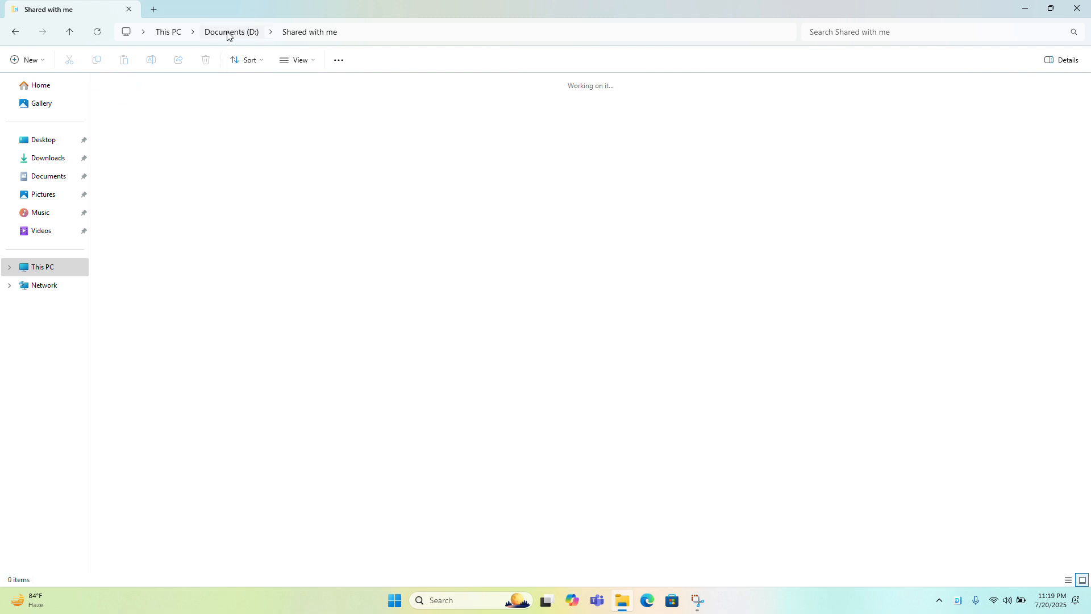
click(1077, 7)
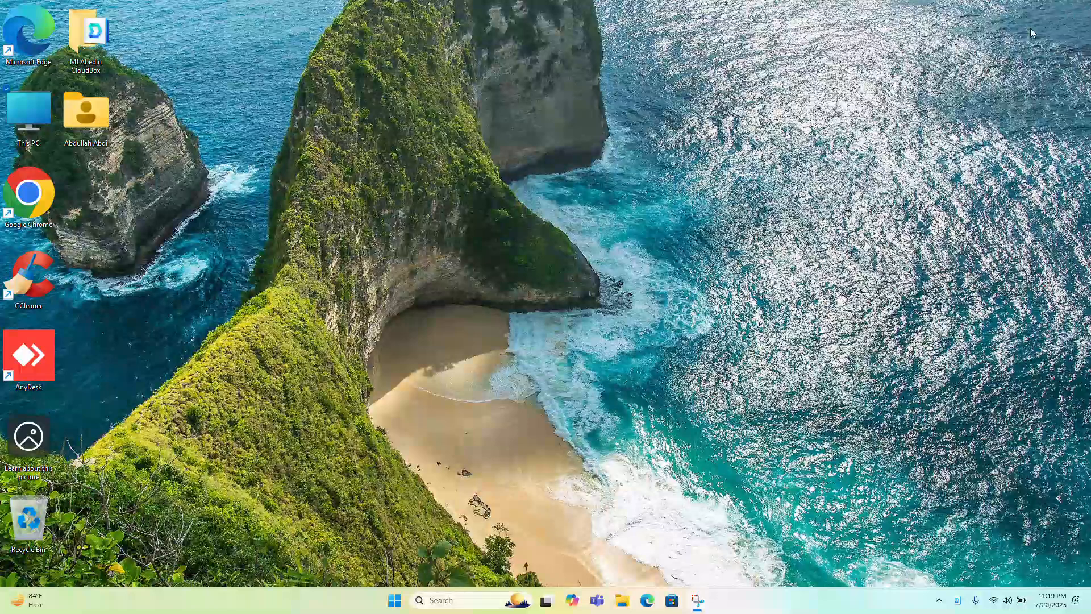
Review the CloudBox sync tasks in the sync client's settings window and close it
click(959, 601)
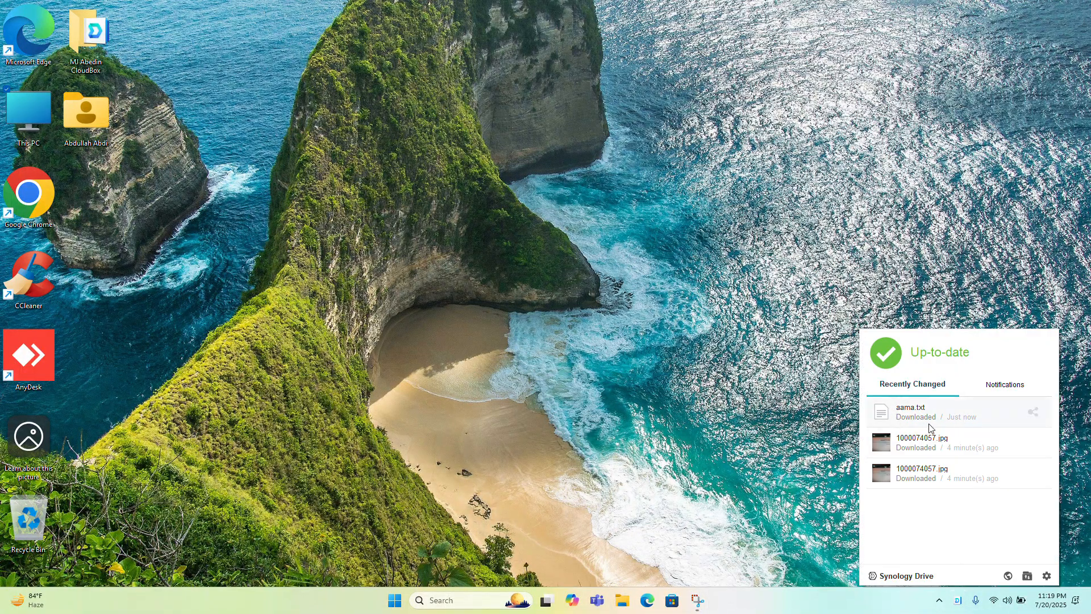
click(1047, 575)
click(1014, 490)
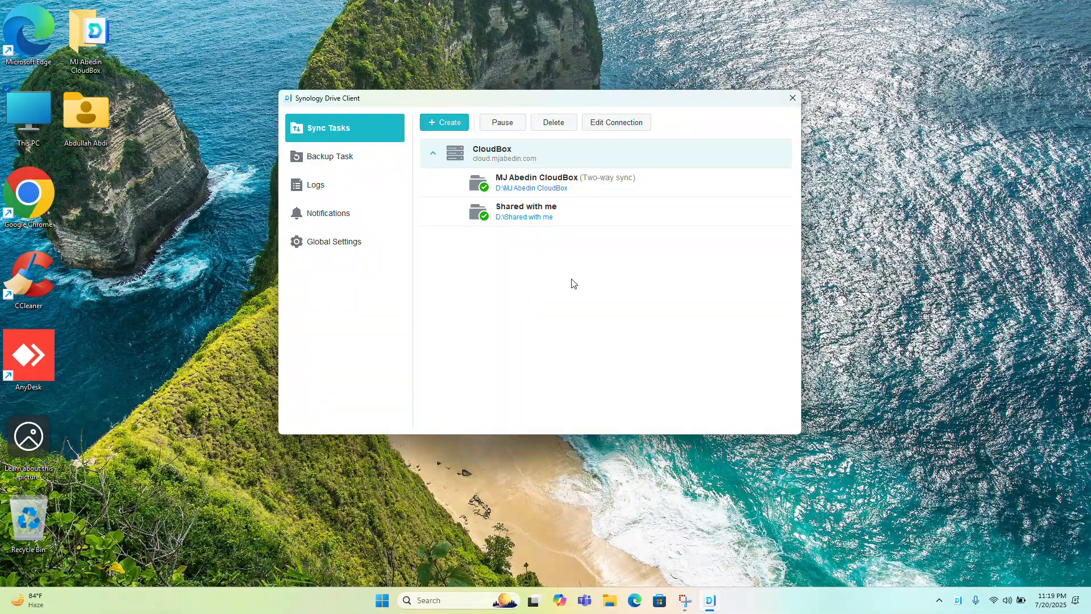
click(793, 97)
Reopen the D: drive, point out the CloudBox and "Shared with me" folders, and close the file window
double_click(15, 115)
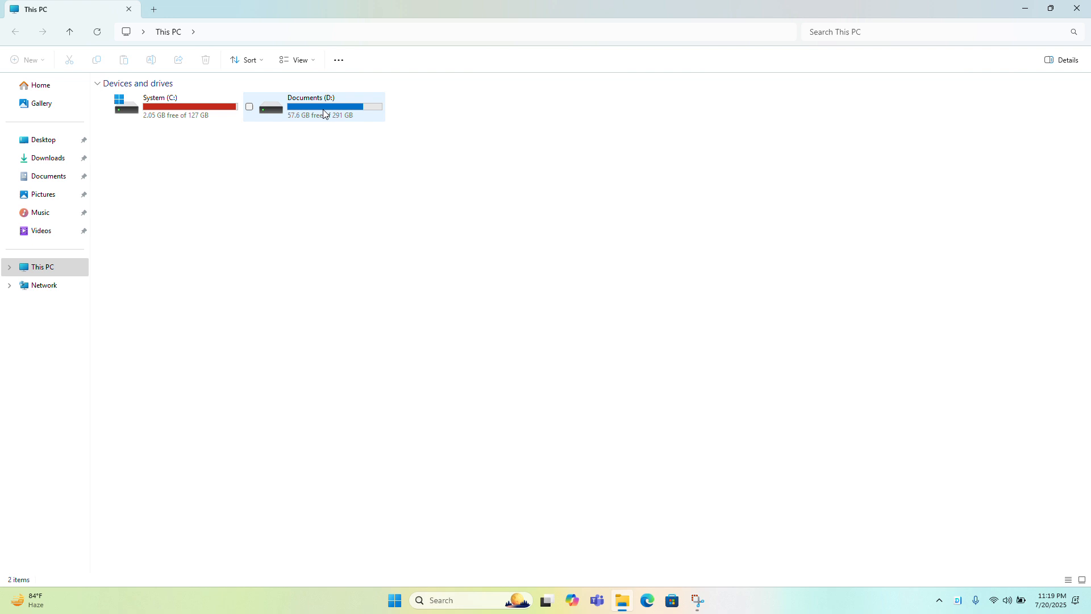
double_click(325, 114)
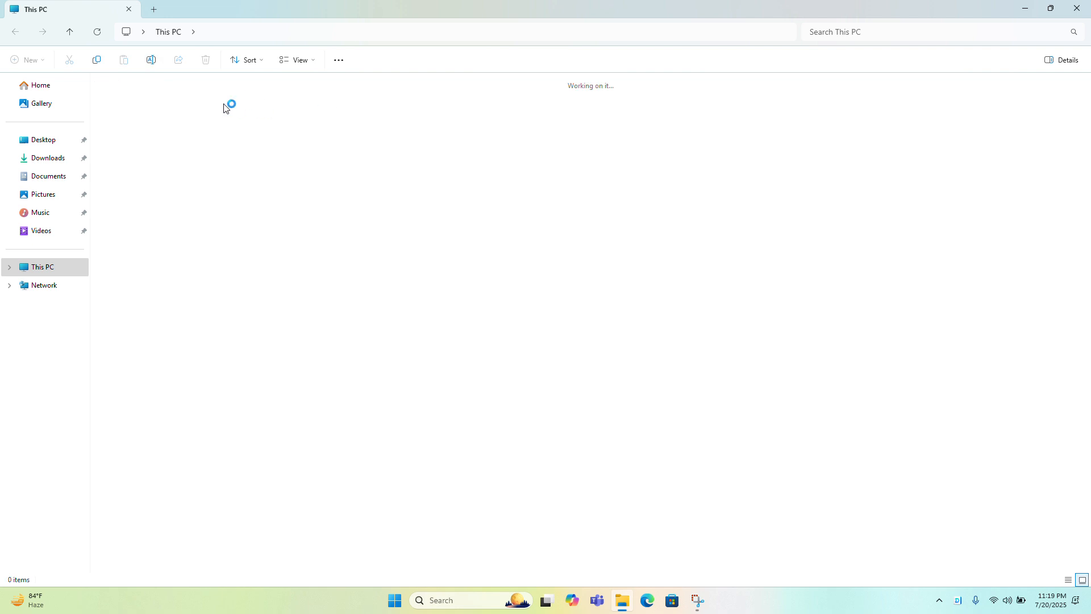
click(152, 102)
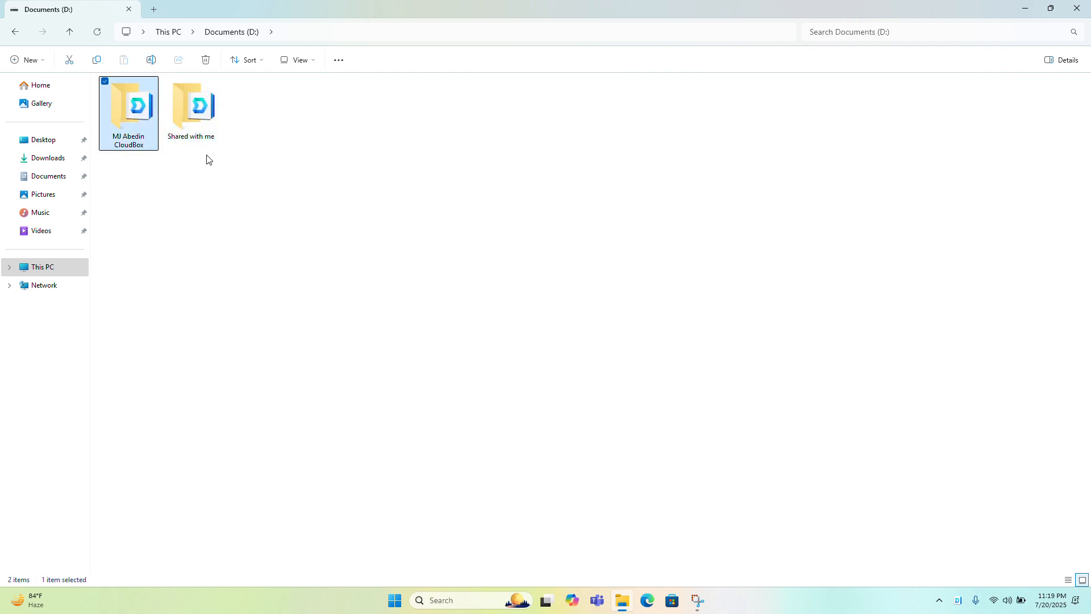
click(241, 188)
click(205, 134)
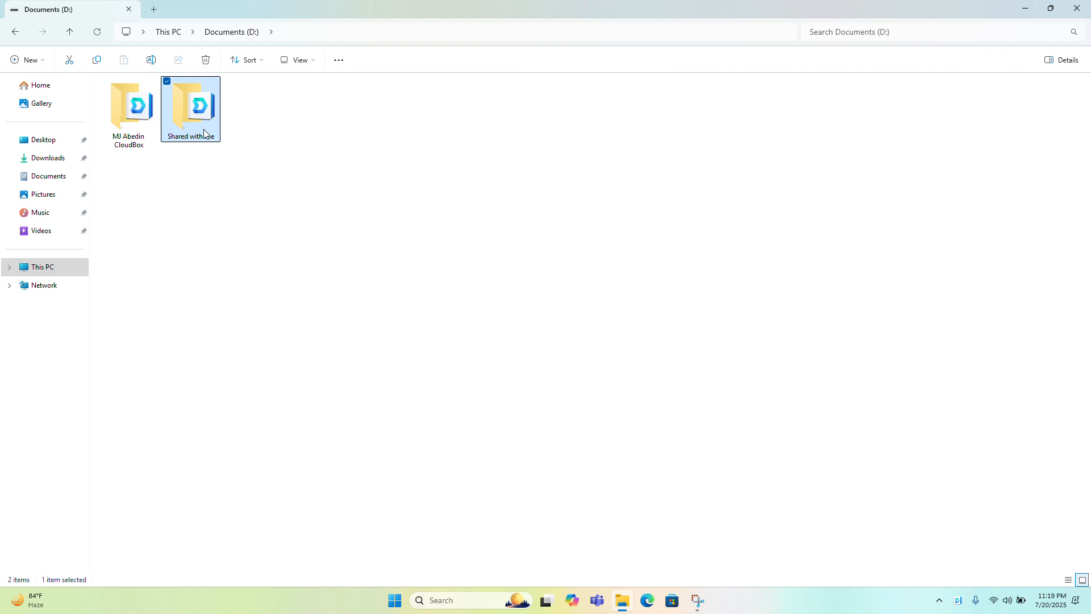
click(201, 181)
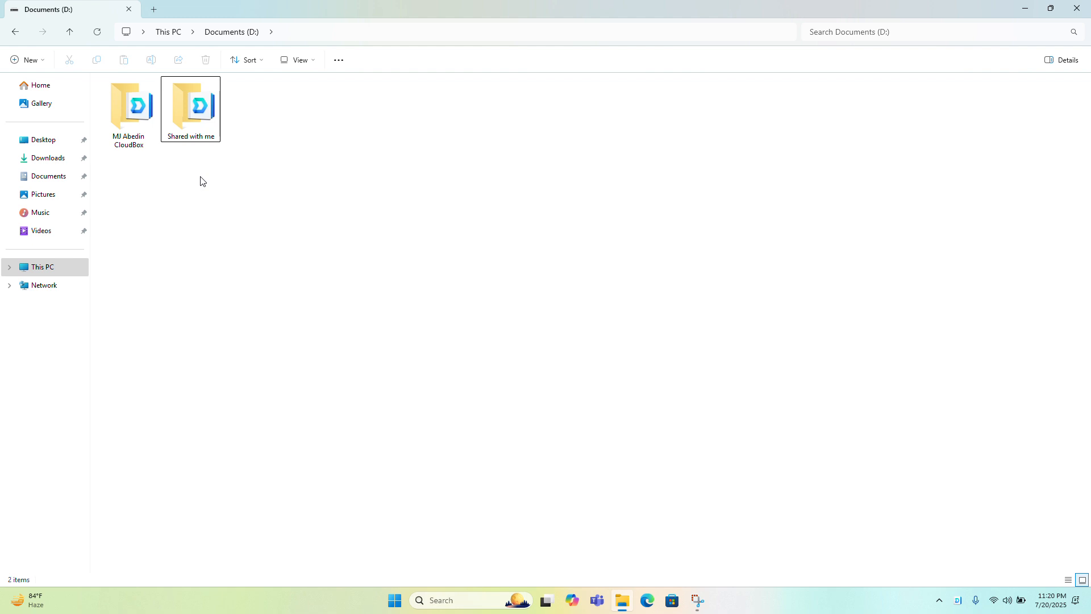
click(1077, 9)
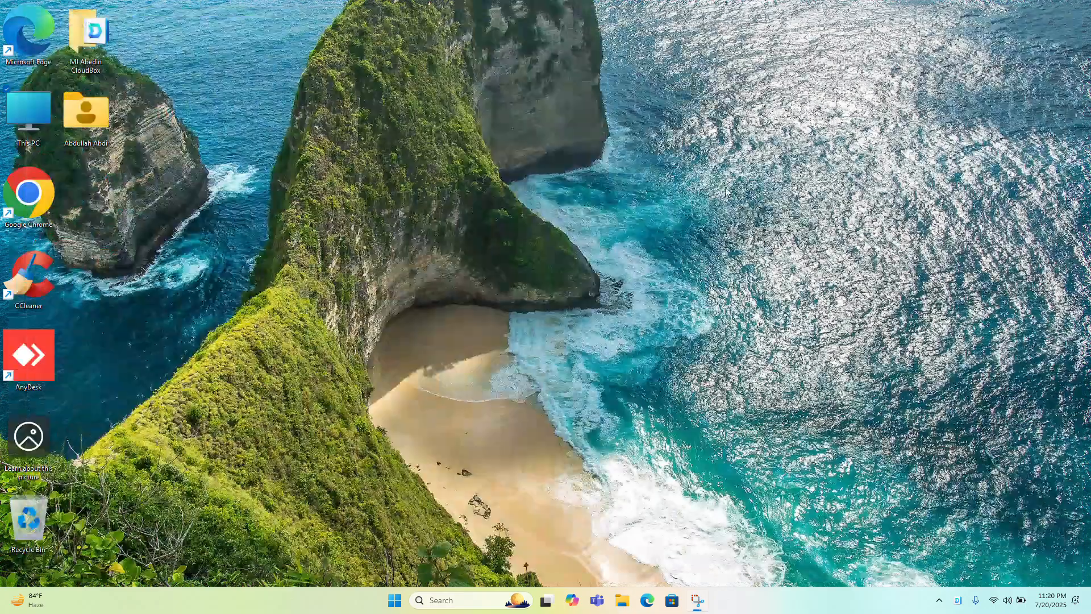
Switch to Google Chrome, search Google for YouTube and open the YouTube site
double_click(55, 193)
click(373, 34)
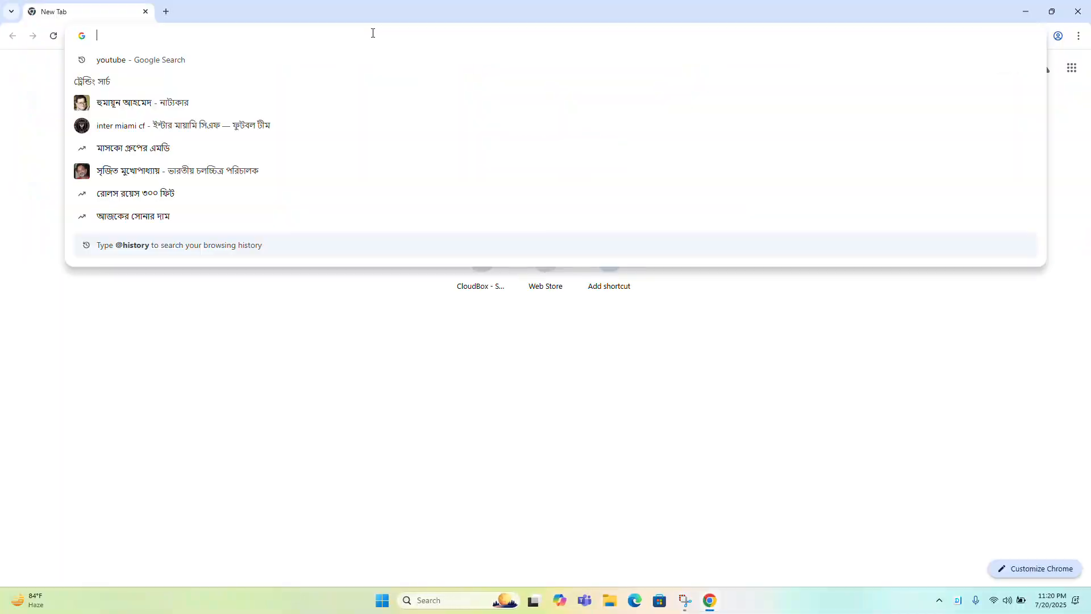
text(you)
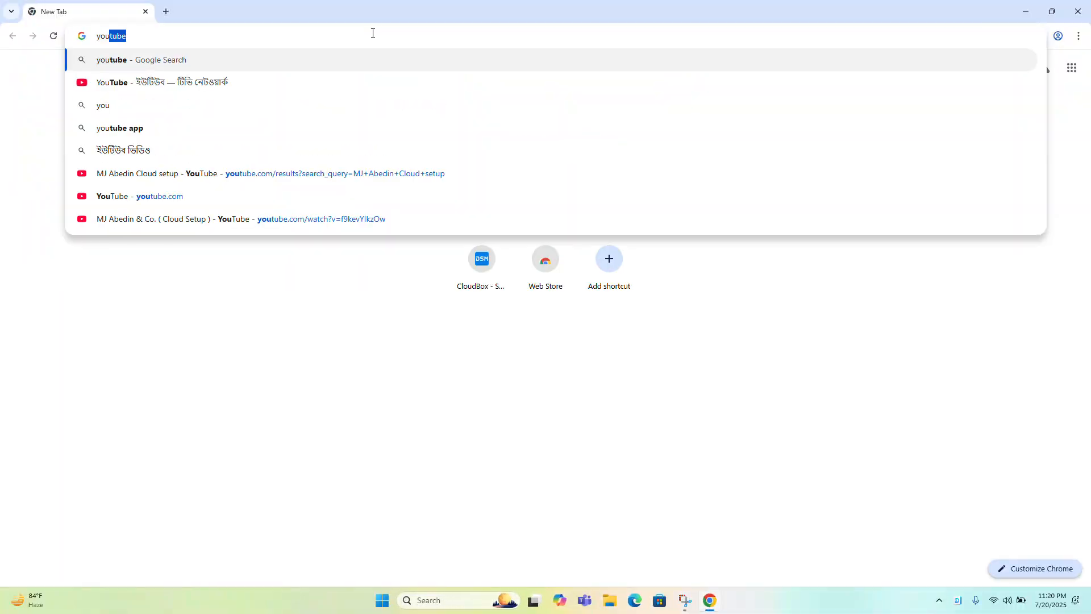
key(Down)
key(Return)
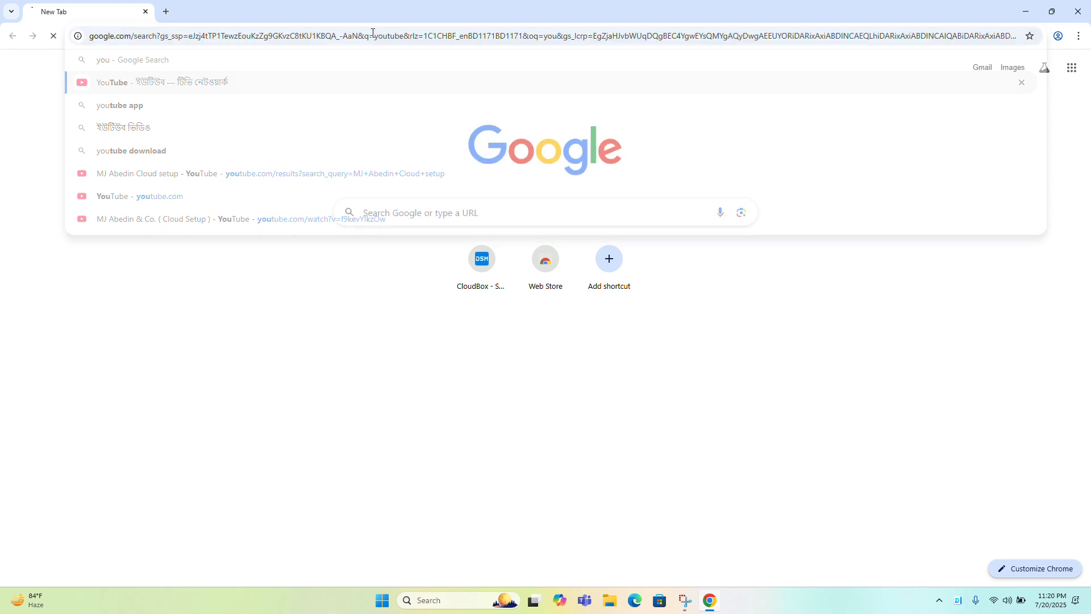
click(152, 176)
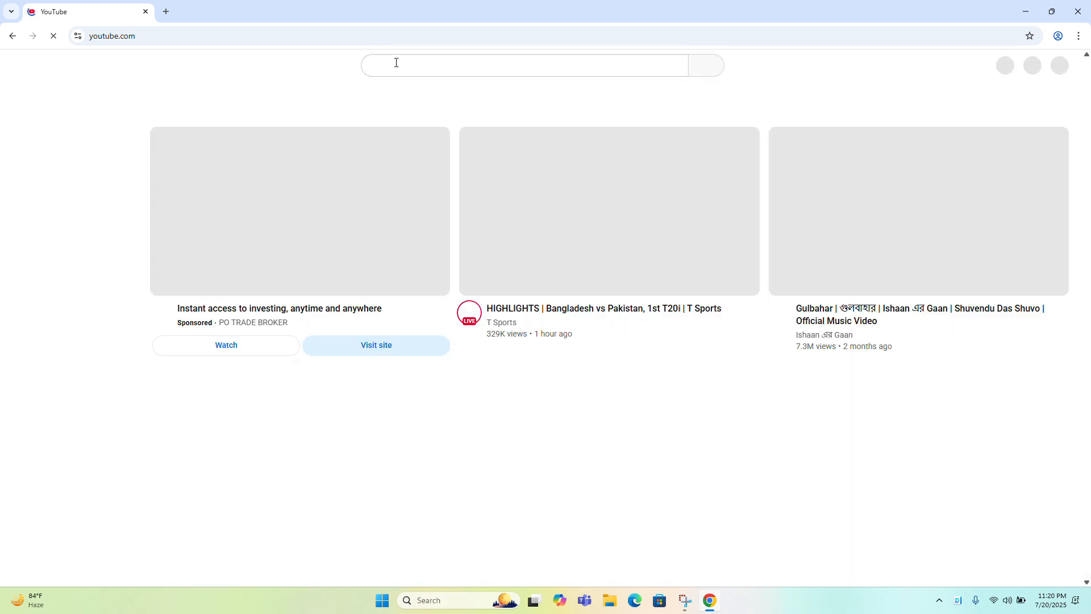
Search YouTube for "MJ Abedin cloud" and open the video "MJ Abedin & Co. ( Cloud Setup )"
click(396, 62)
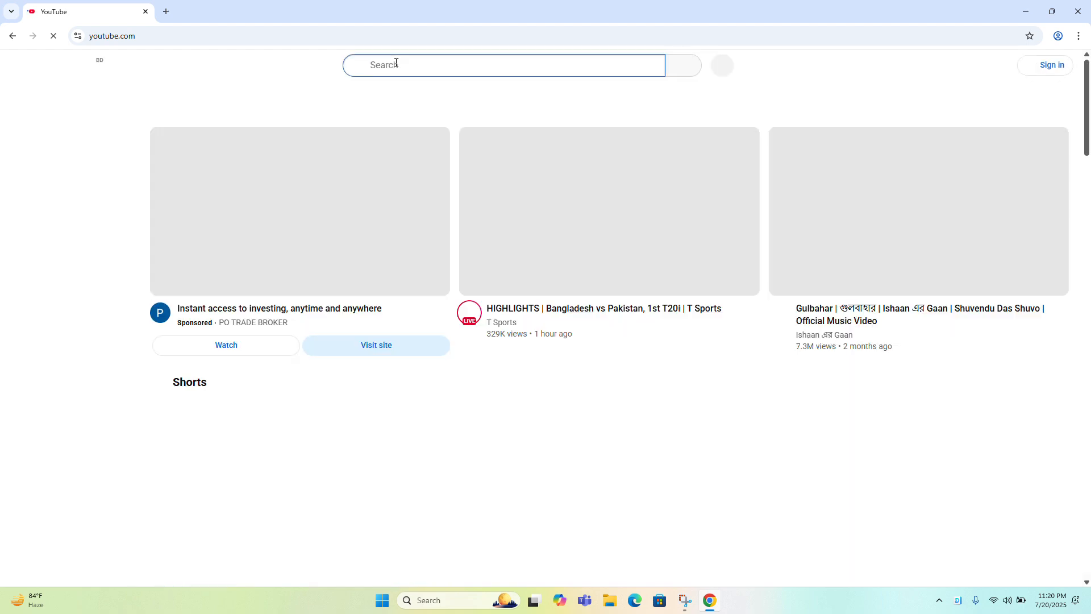
text(MJ Avedin)
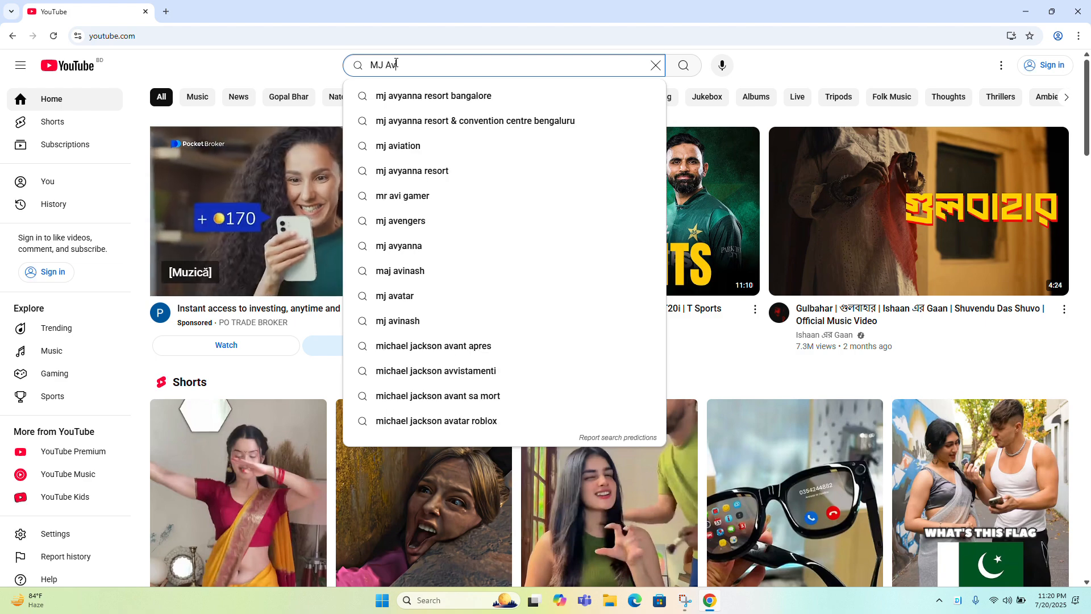
key(BackSpace)
key(BackSpace)
key(BackSpace)
key(BackSpace)
key(BackSpace)
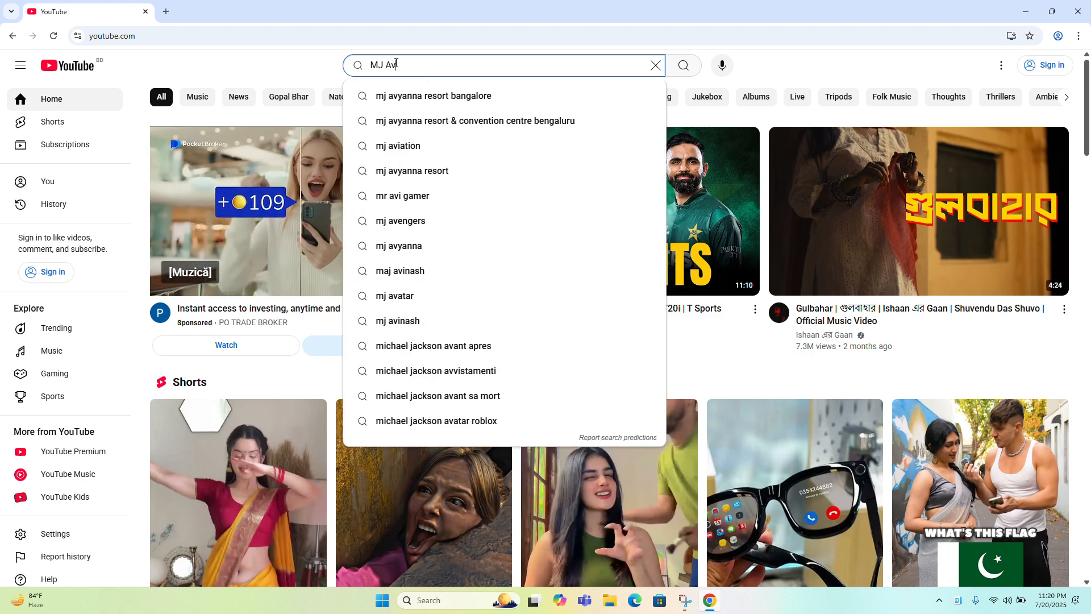
text(bedin cloud)
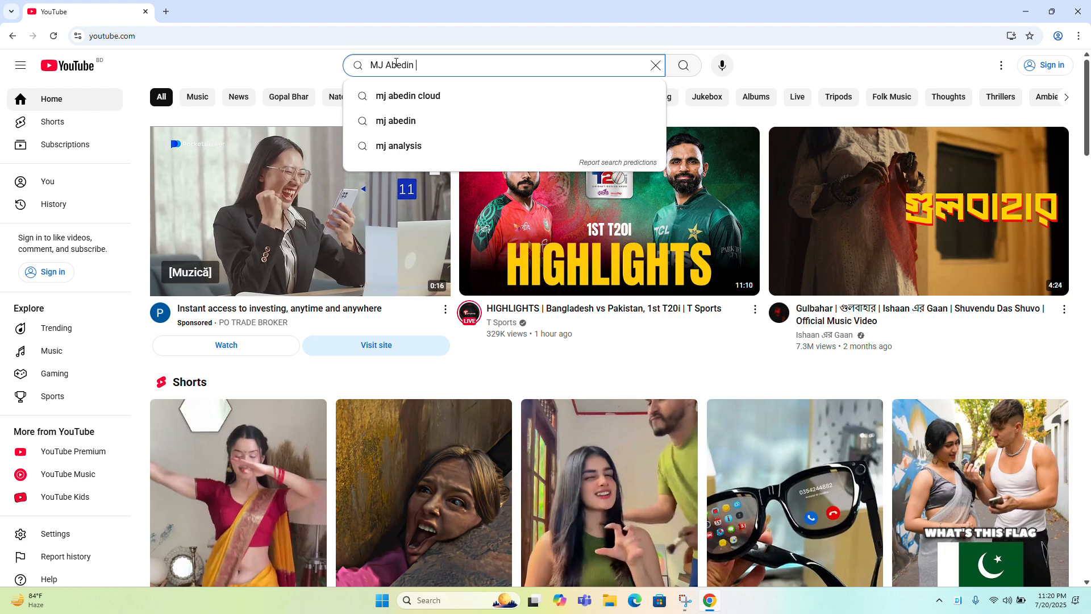
key(Return)
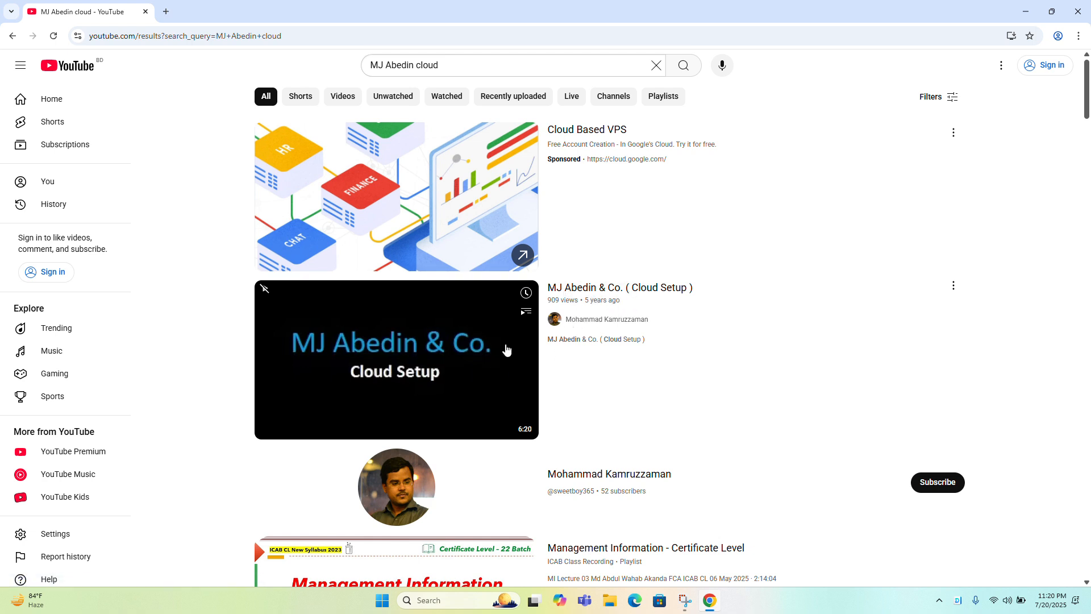
click(475, 357)
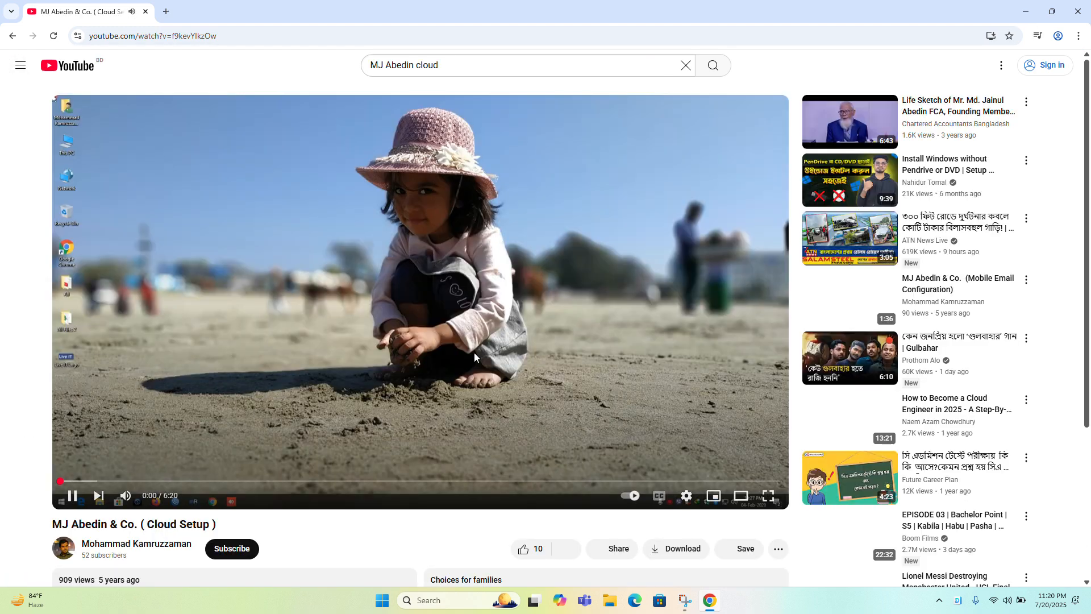
Mute the cloud setup video and skip ahead through it to the Synology Drive Client welcome and NAS connection parts
click(125, 496)
drag(91, 480, 226, 484)
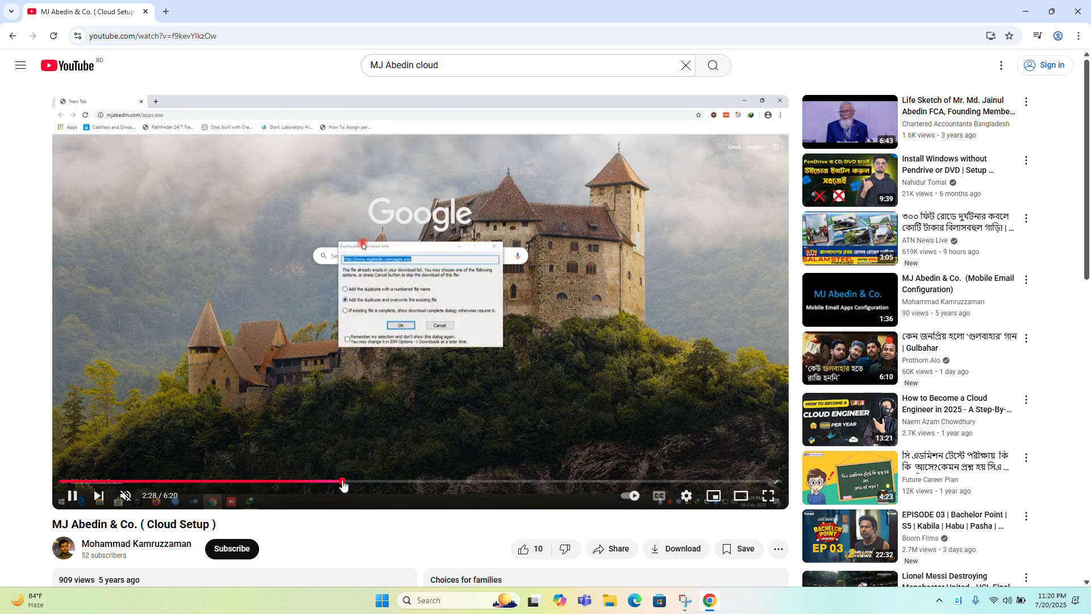
click(344, 483)
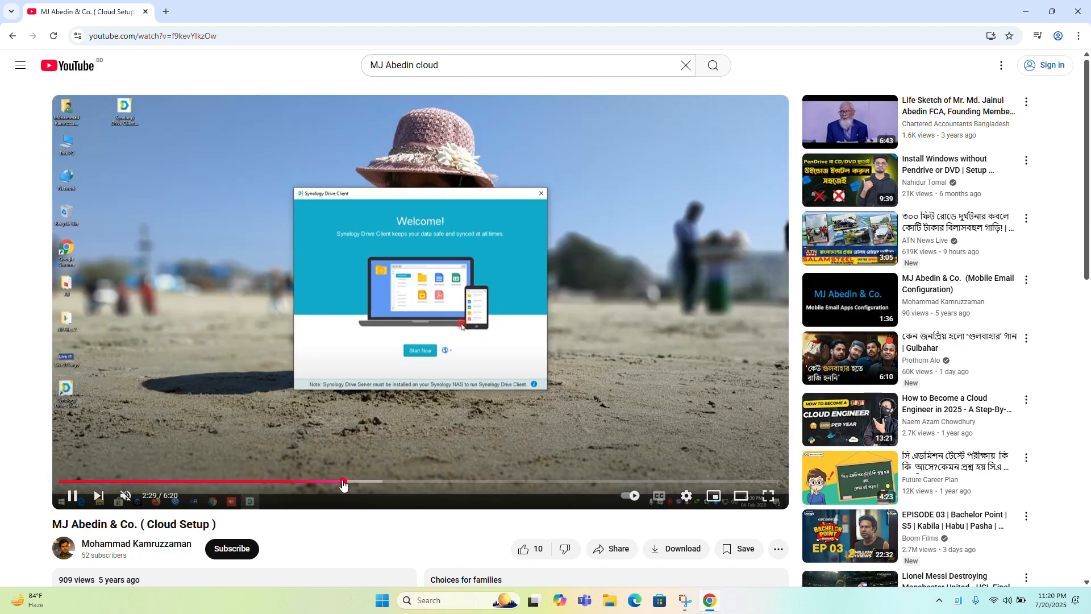
click(429, 483)
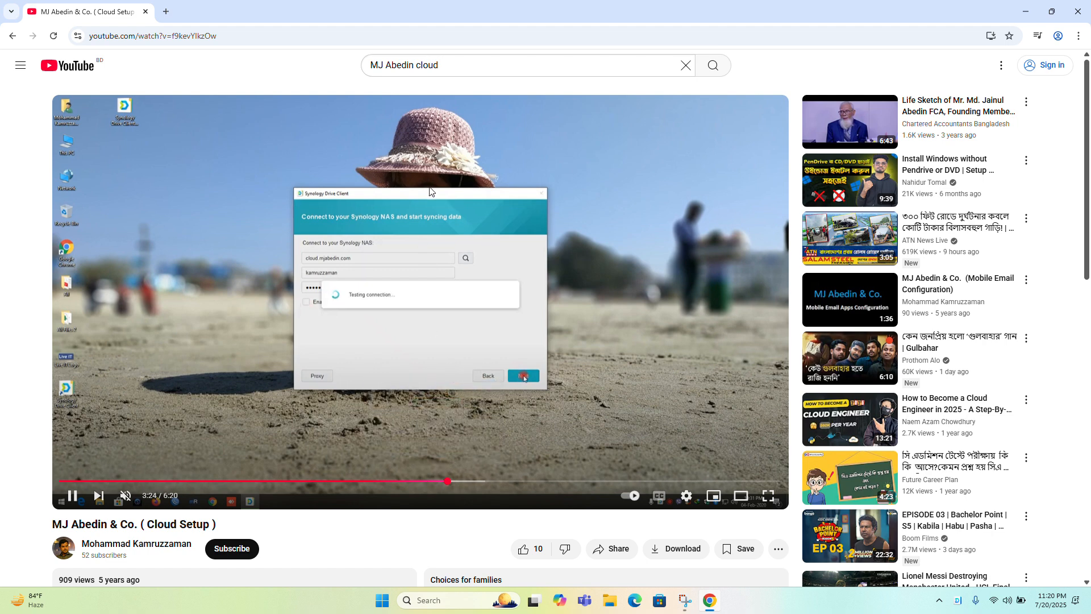
click(475, 69)
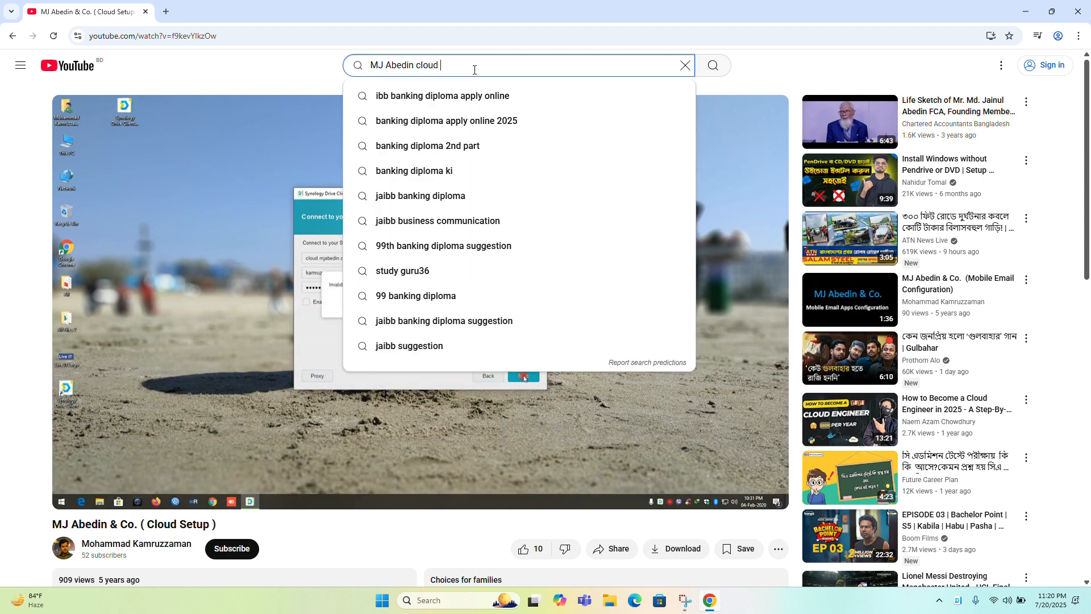
text(- 2025)
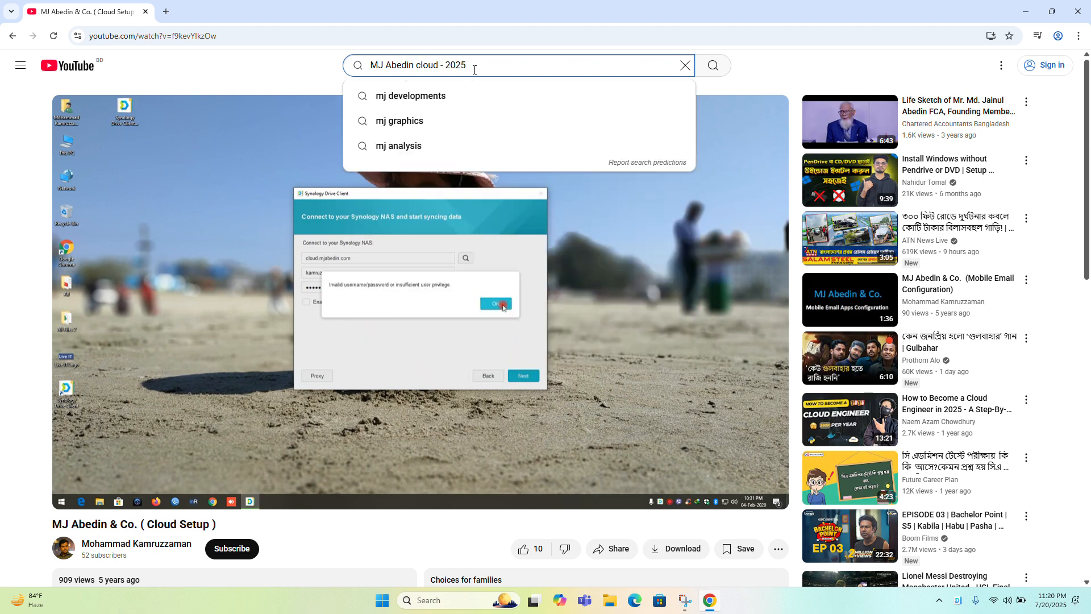
key(BackSpace)
key(BackSpace)
key(BackSpace)
key(BackSpace)
key(BackSpace)
key(BackSpace)
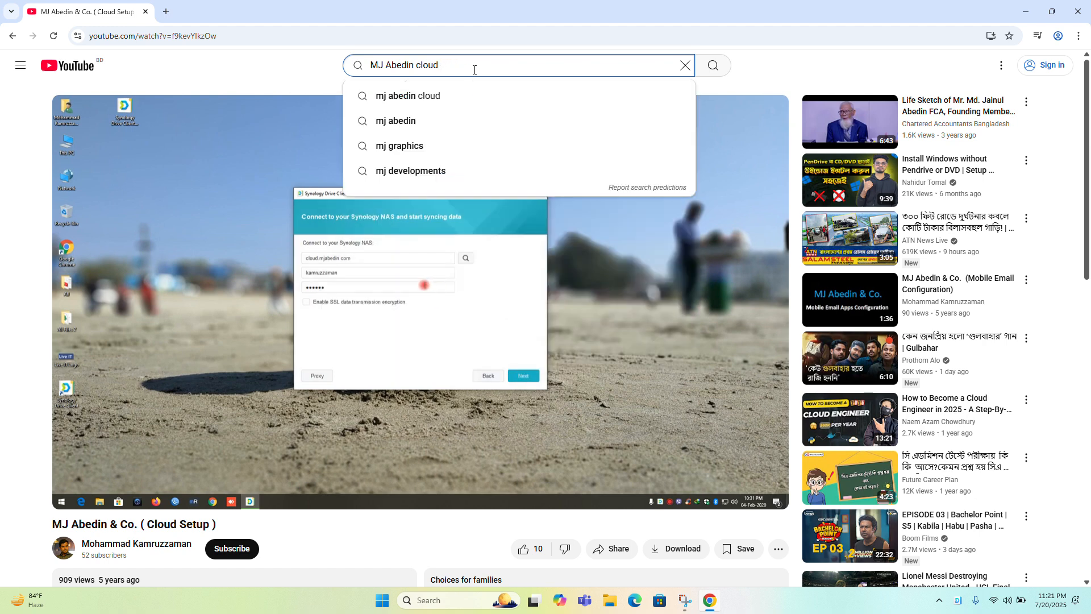
Pause the cloud setup video and close the browser window
click(398, 272)
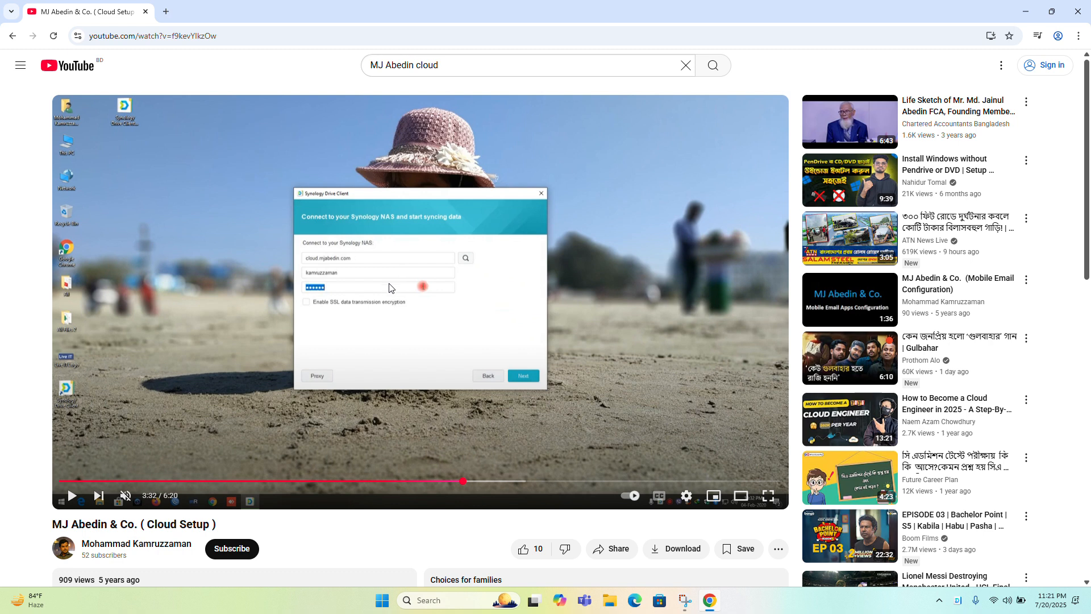
click(1077, 12)
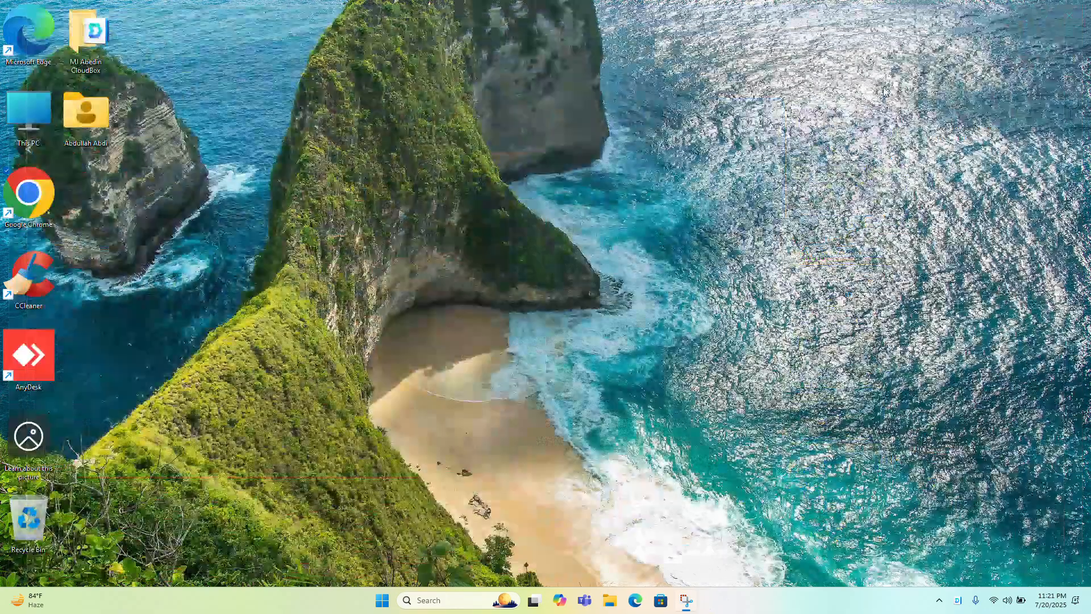